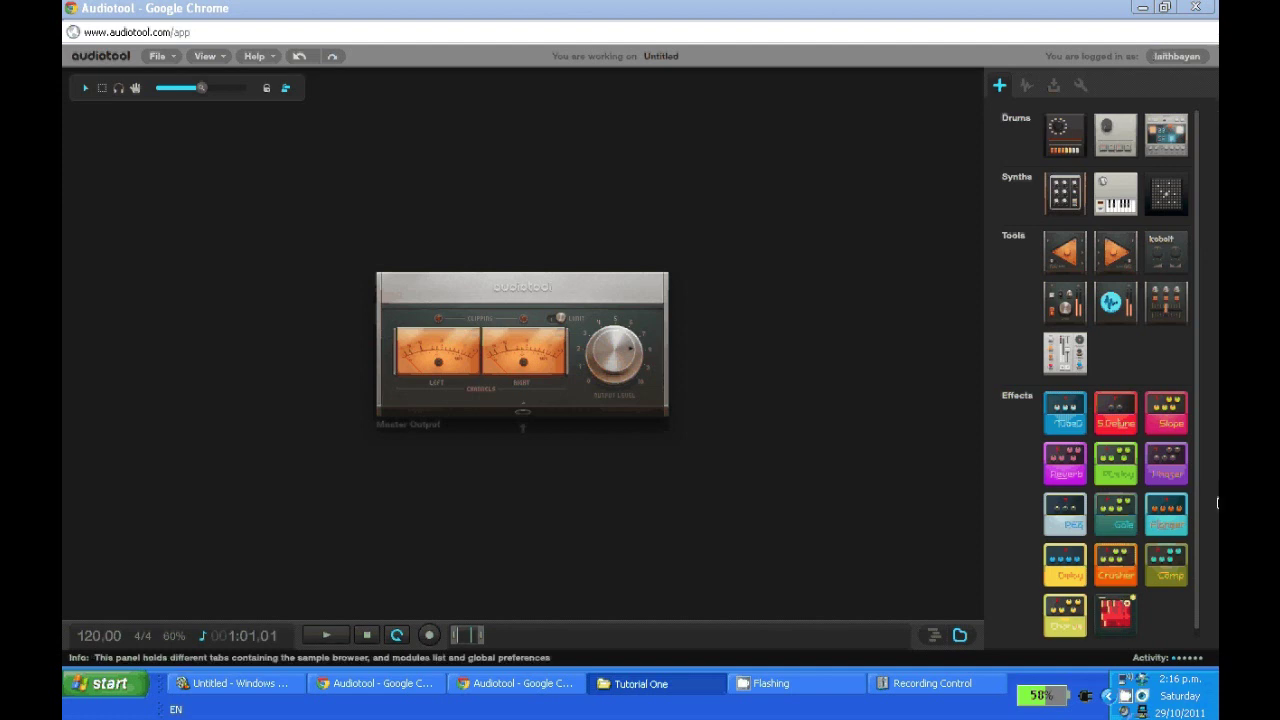
# Expand the timeline area beneath the device desktop to make room for tracks
pyautogui.click(1126, 697)
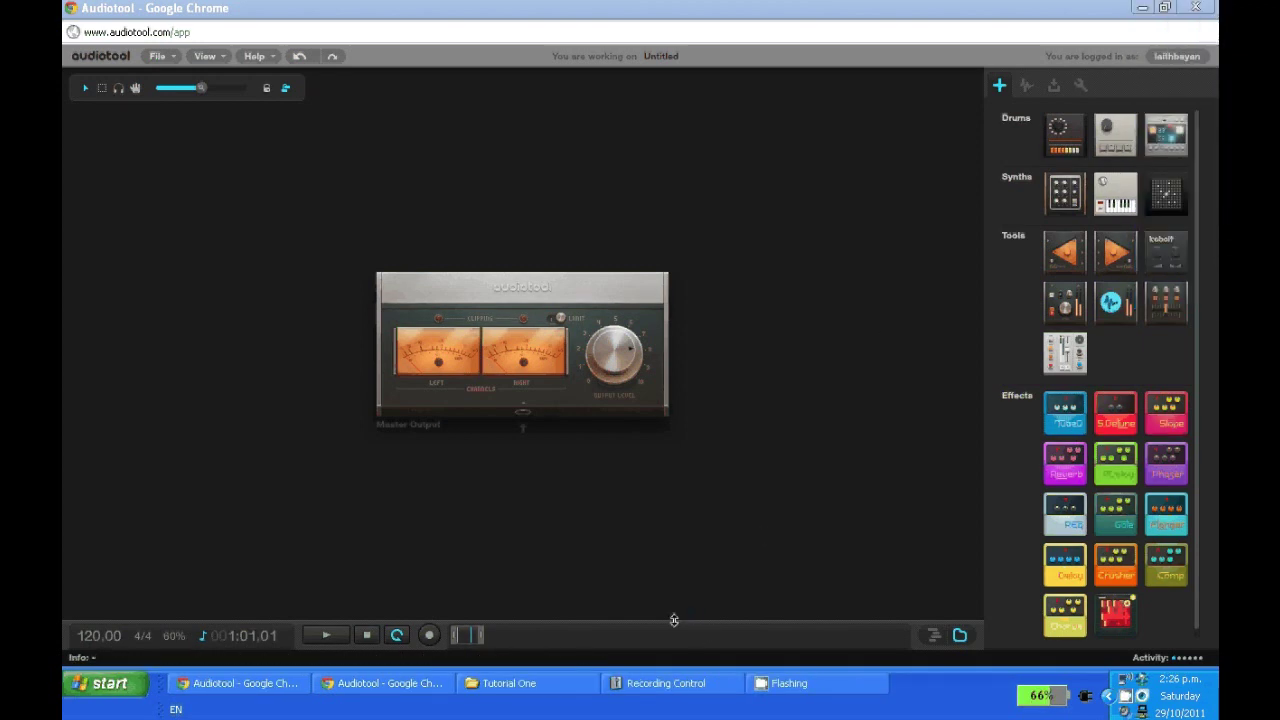
pyautogui.moveTo(703, 620); pyautogui.dragTo(702, 457)
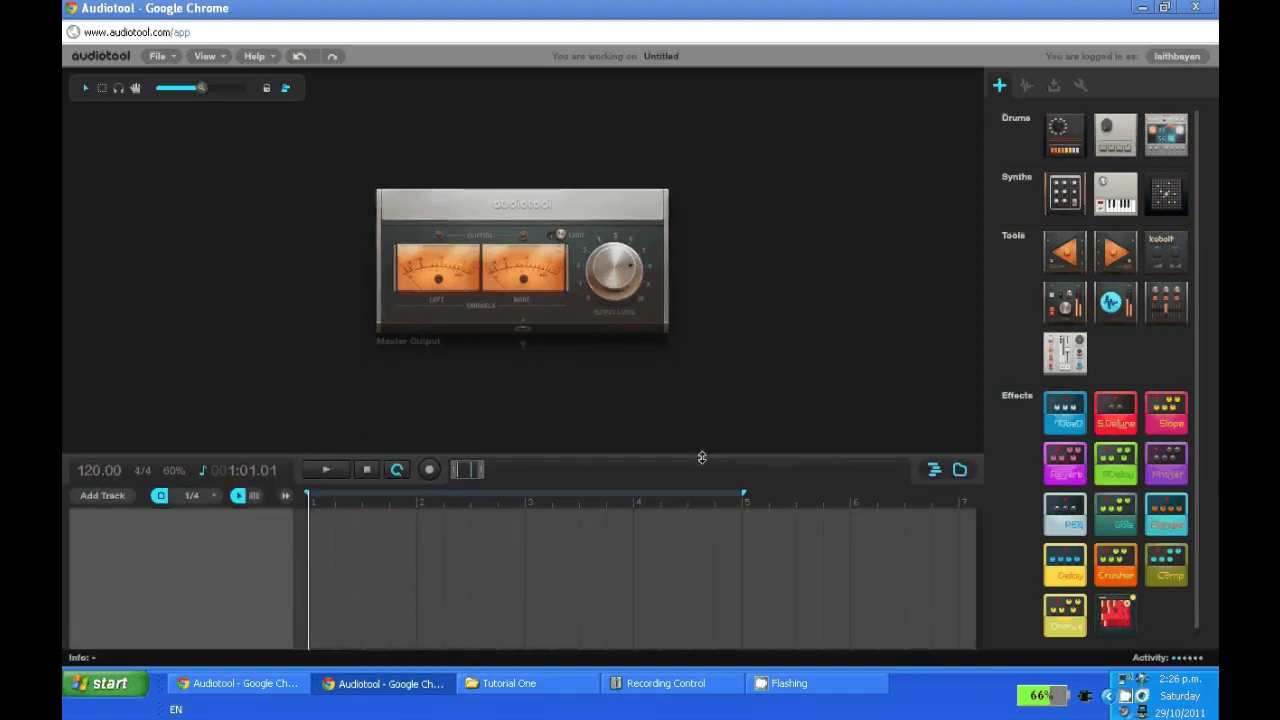
pyautogui.moveTo(702, 457); pyautogui.dragTo(700, 437)
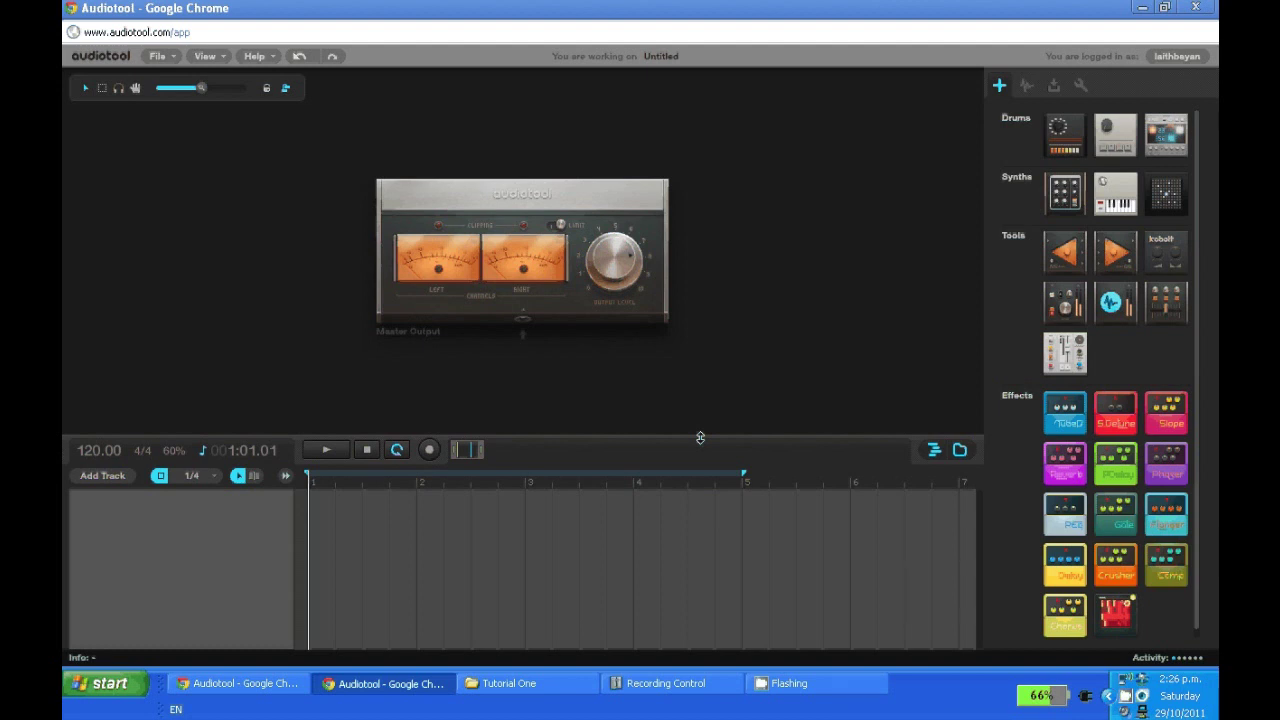
pyautogui.click(1123, 690)
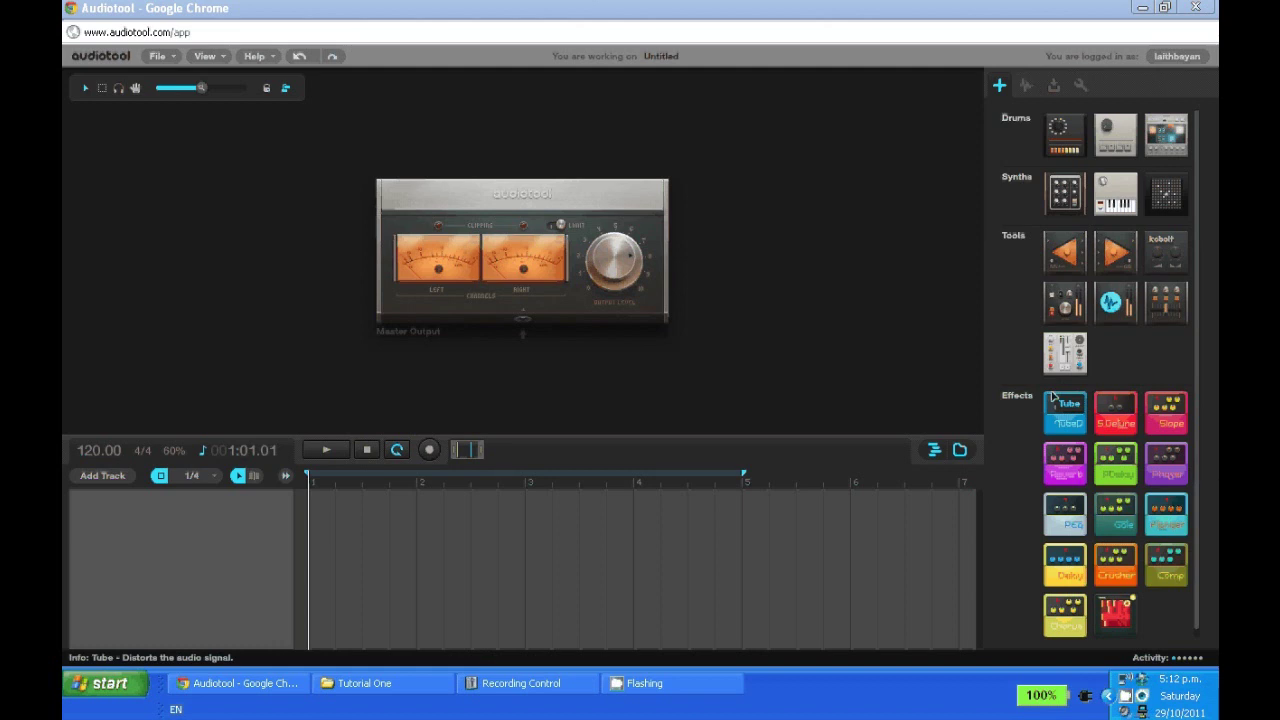
pyautogui.click(1125, 698)
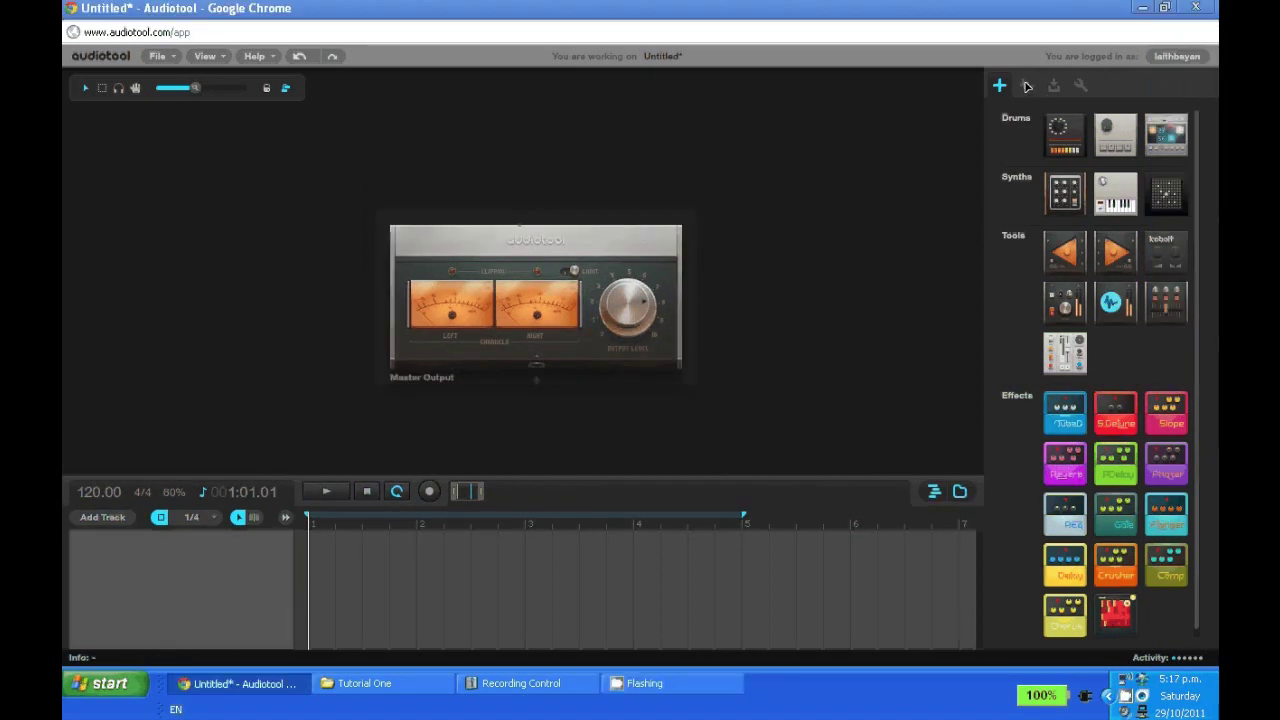
# Look at the sample browser, return to the device list and add an Audiotrack beside the Master Output
pyautogui.click(1027, 87)
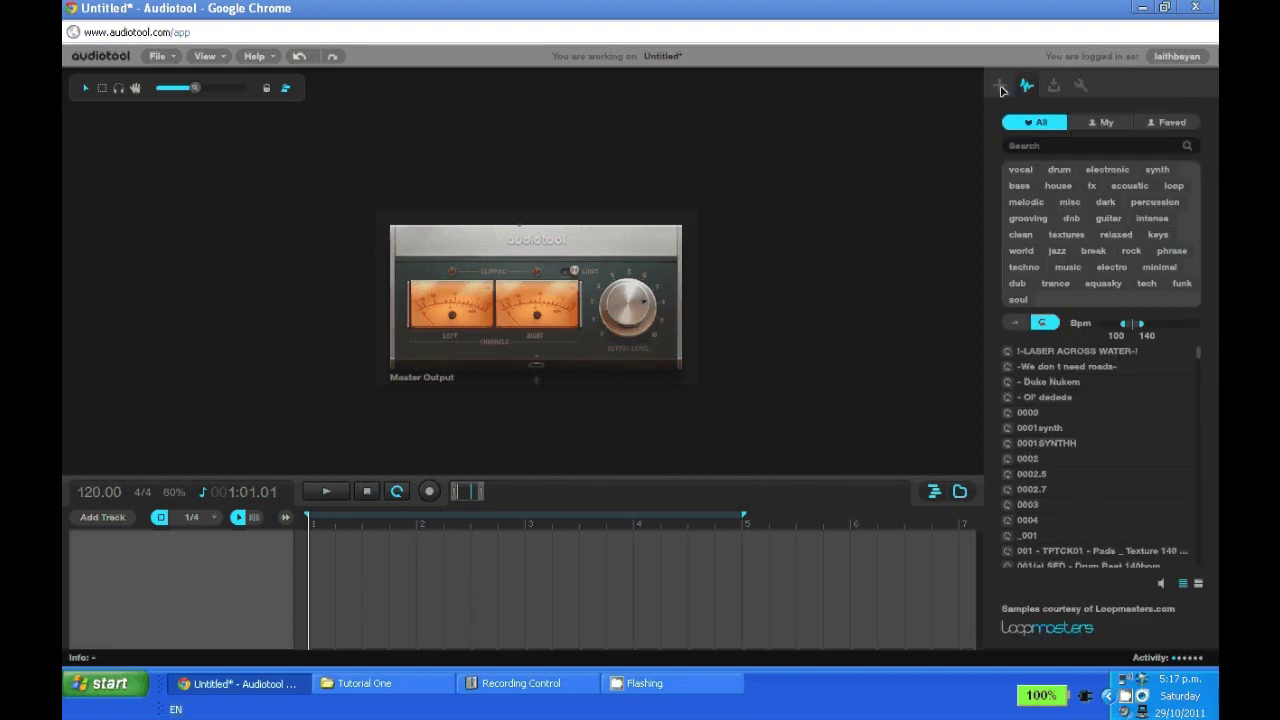
pyautogui.click(1000, 88)
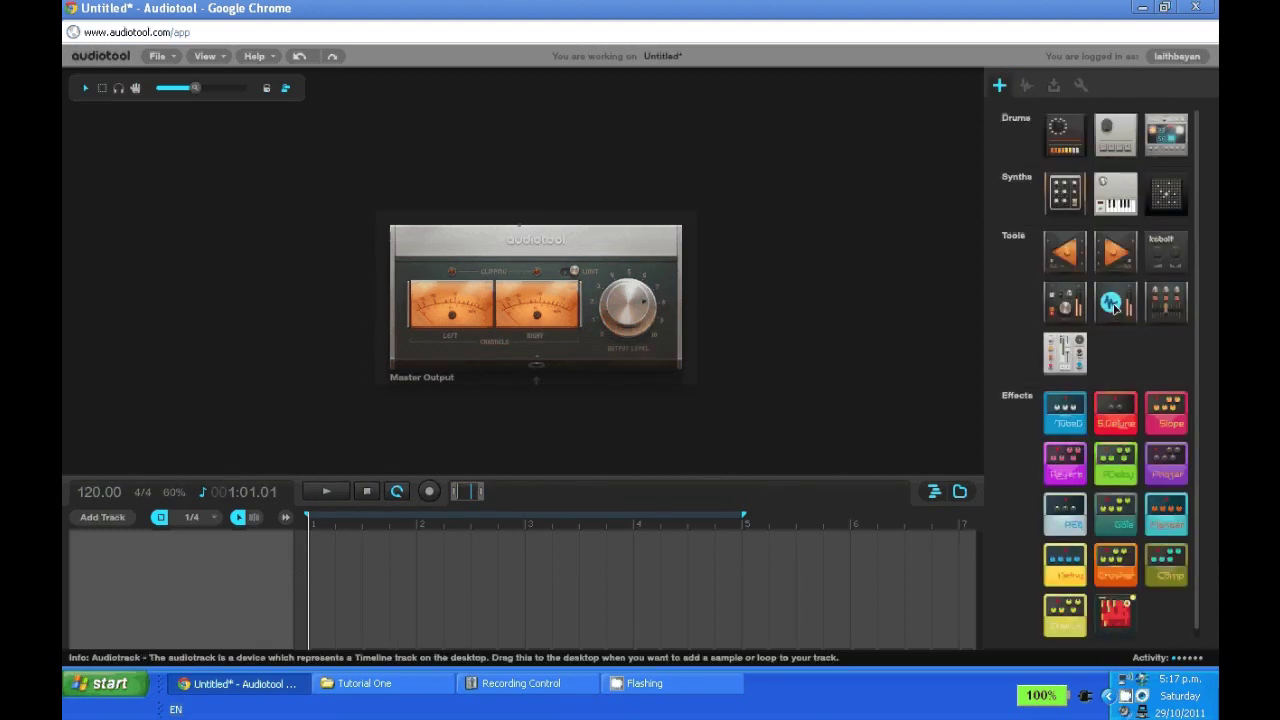
pyautogui.scroll(-3, 923, 314)
pyautogui.moveTo(773, 291); pyautogui.dragTo(701, 271)
pyautogui.scroll(3, 701, 271)
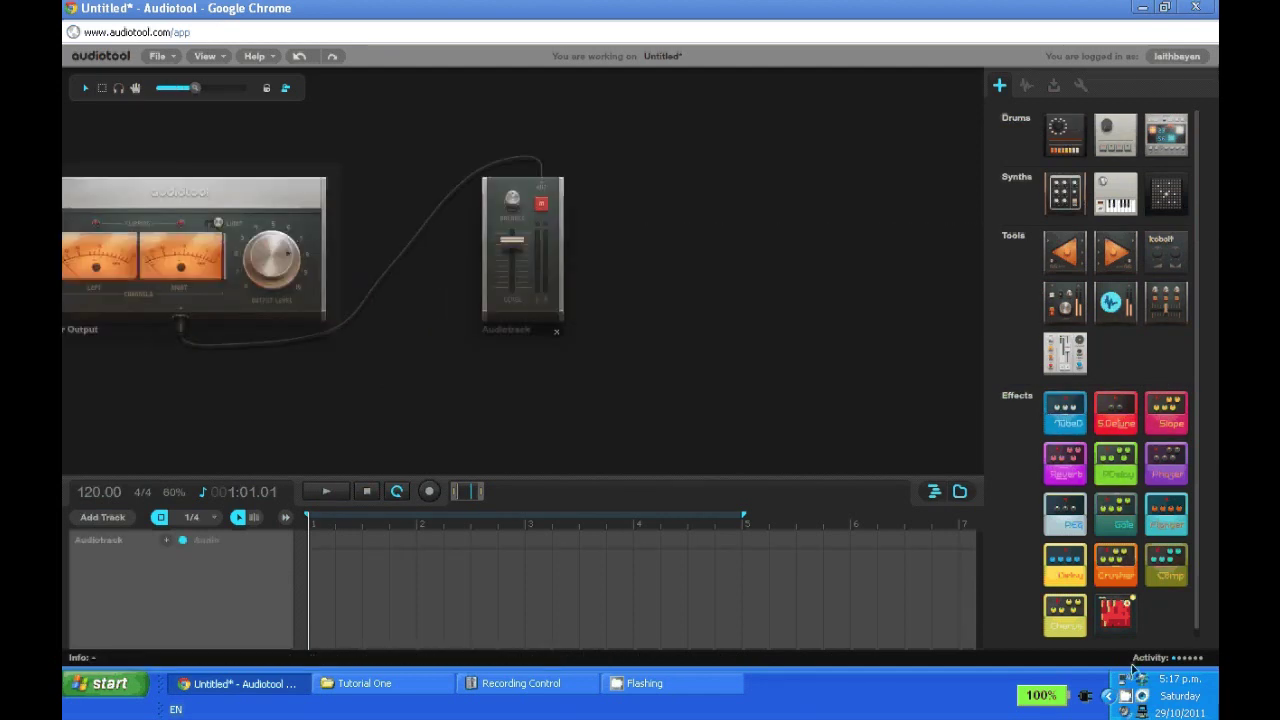
pyautogui.rightClick(1125, 695)
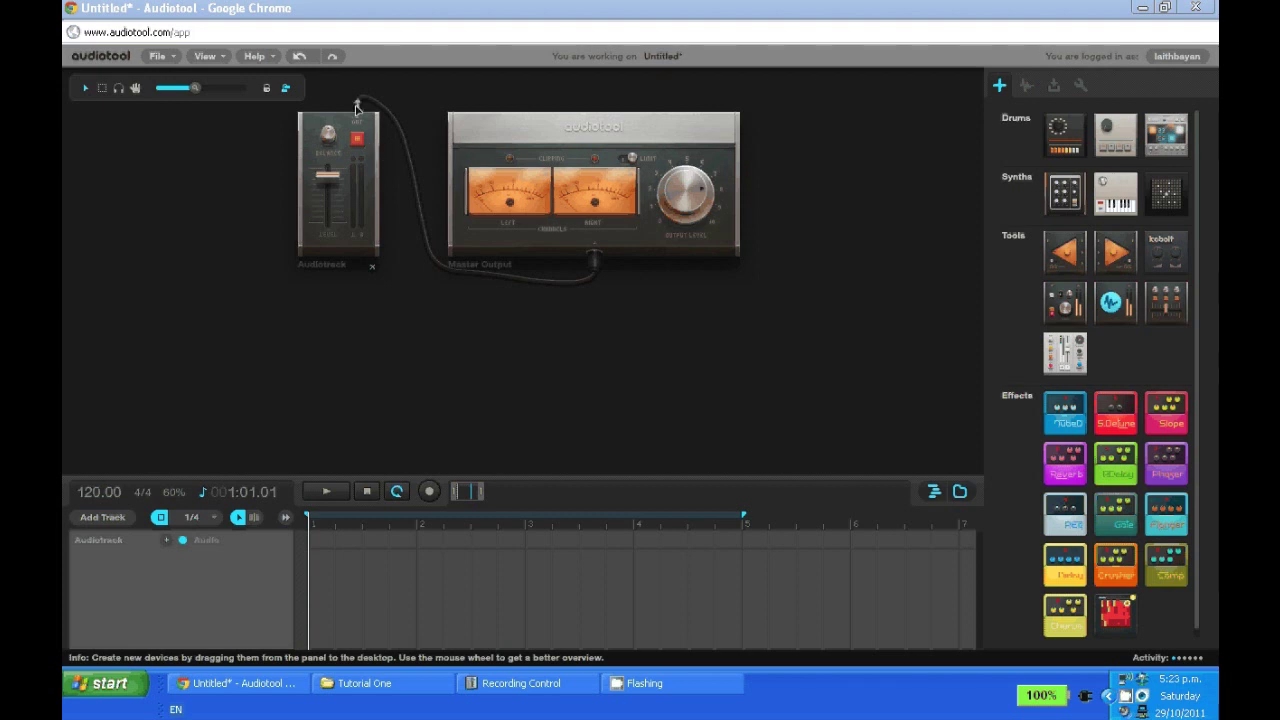
# Disconnect the Audiotrack from the Master Output and route it through channel 1 of a new Kobolt mixer placed below
pyautogui.moveTo(356, 110); pyautogui.dragTo(397, 94)
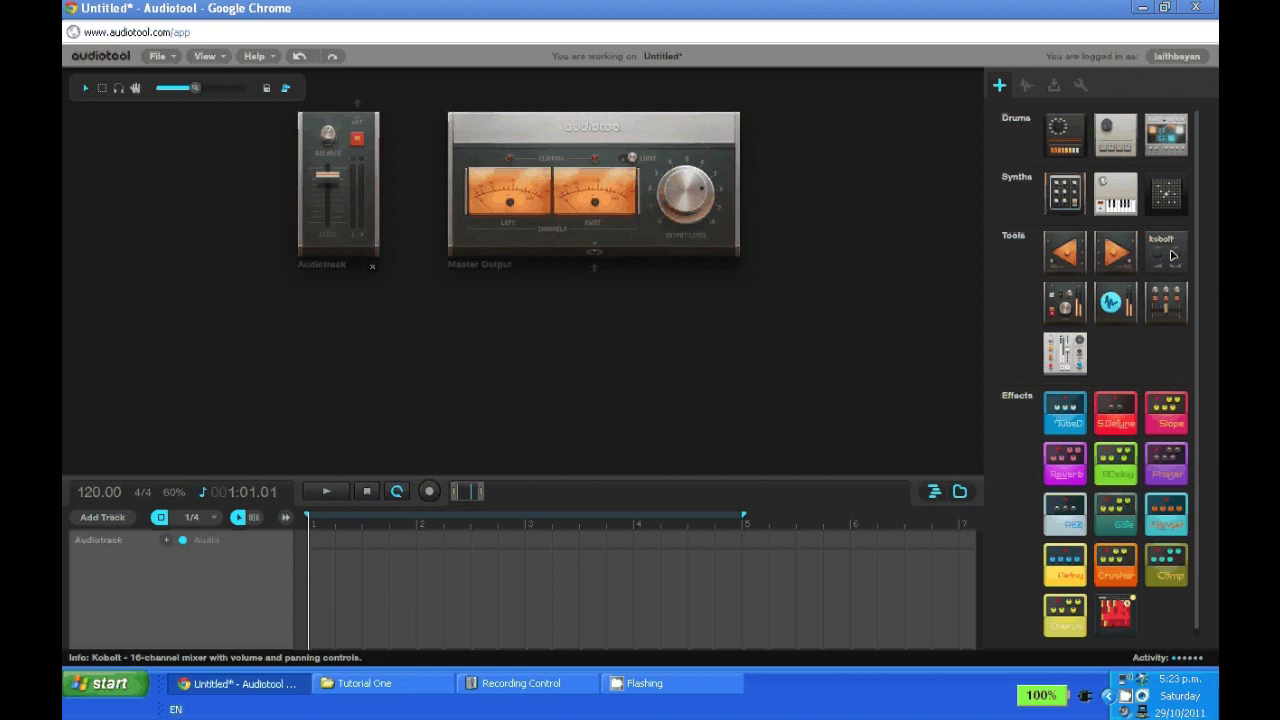
pyautogui.scroll(-3, 855, 328)
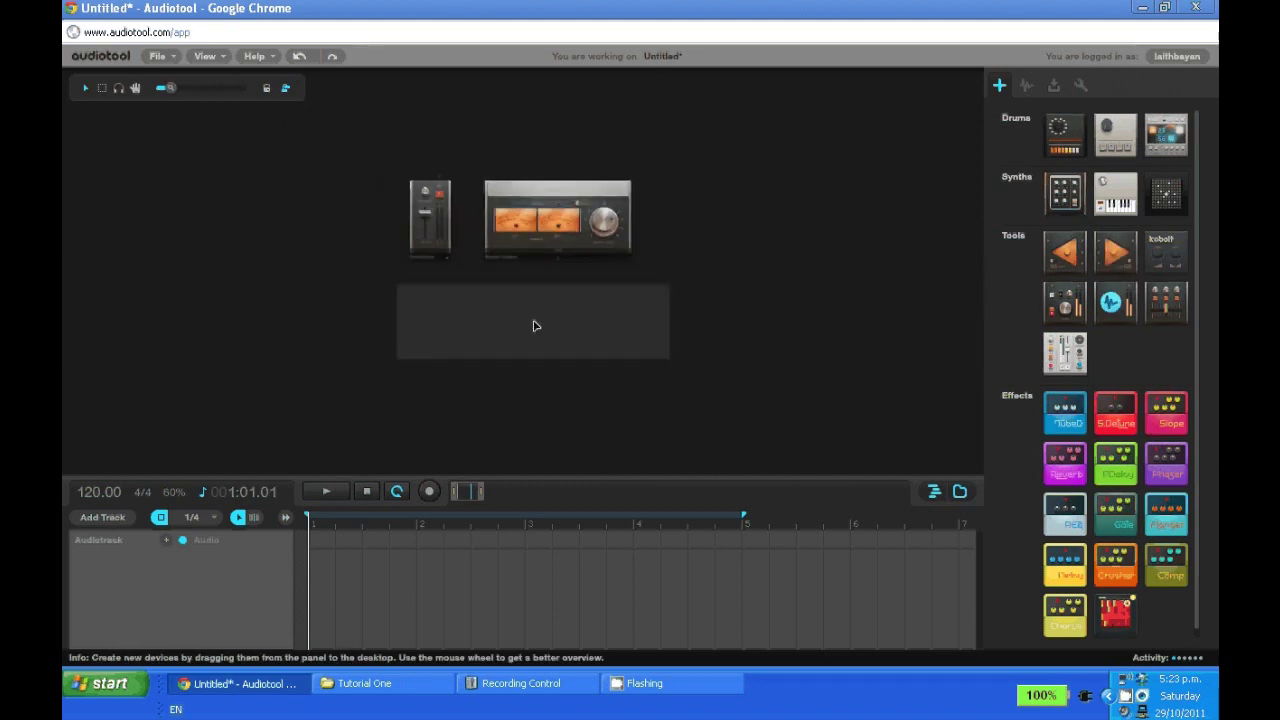
pyautogui.scroll(3, 535, 326)
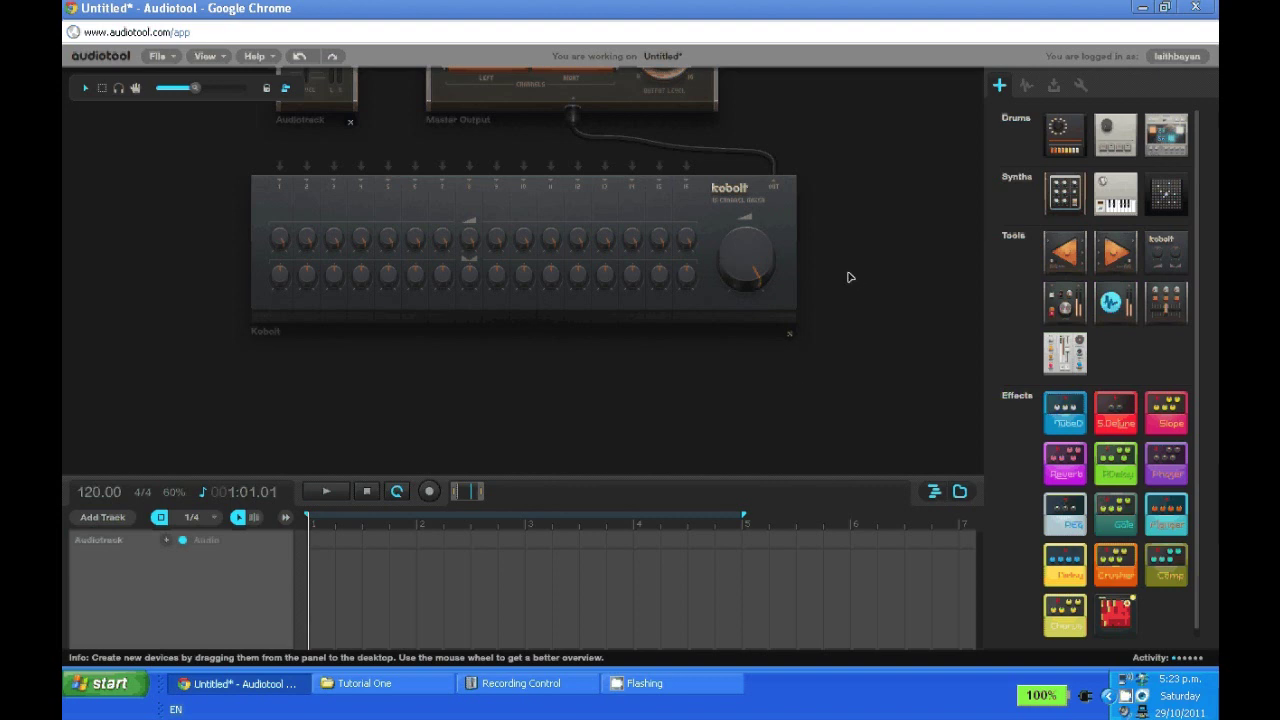
pyautogui.moveTo(848, 273); pyautogui.dragTo(846, 320)
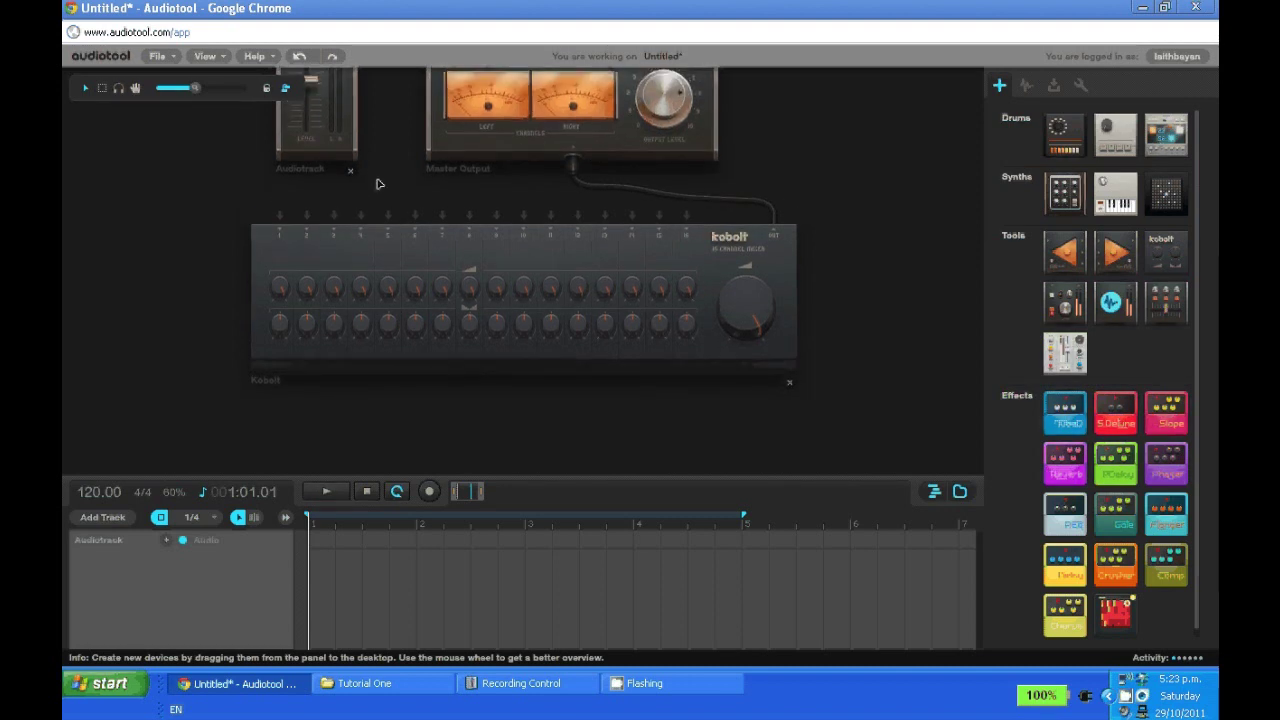
pyautogui.moveTo(355, 117); pyautogui.dragTo(293, 290)
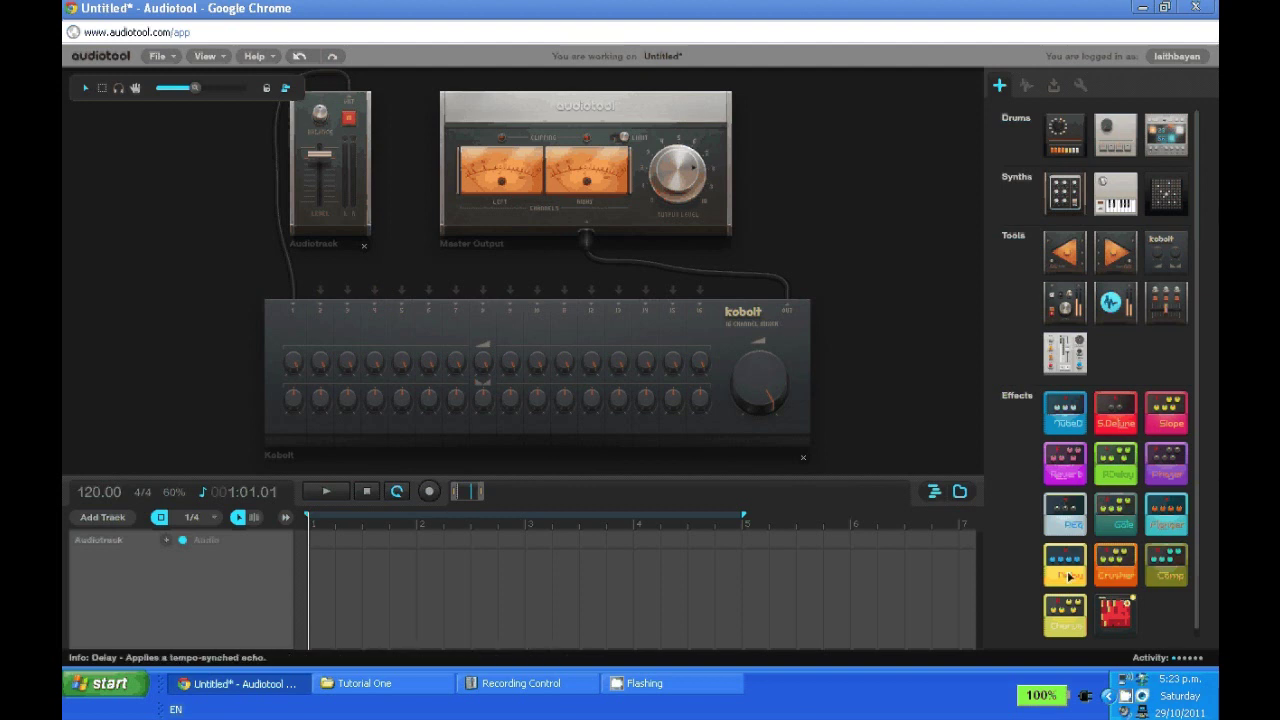
pyautogui.click(1125, 695)
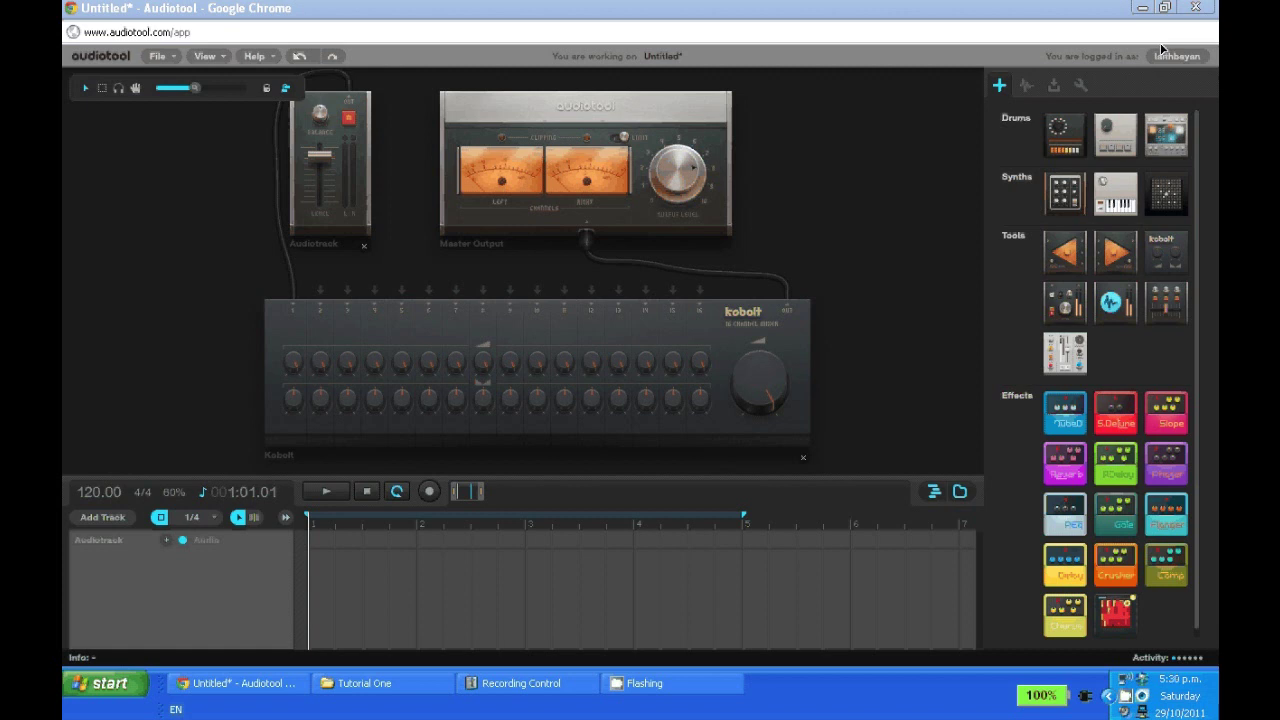
# Filter the sample library by the loop tag and search it for FH_Bassline
pyautogui.click(1028, 87)
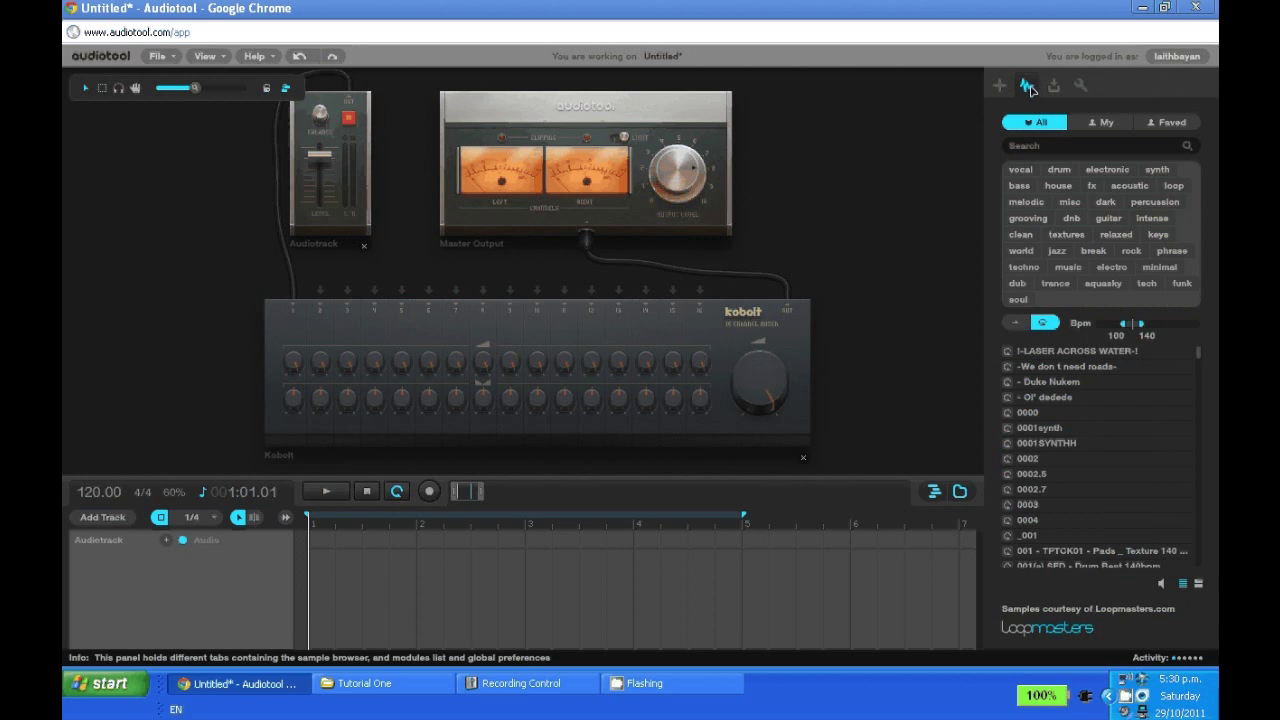
pyautogui.click(1176, 186)
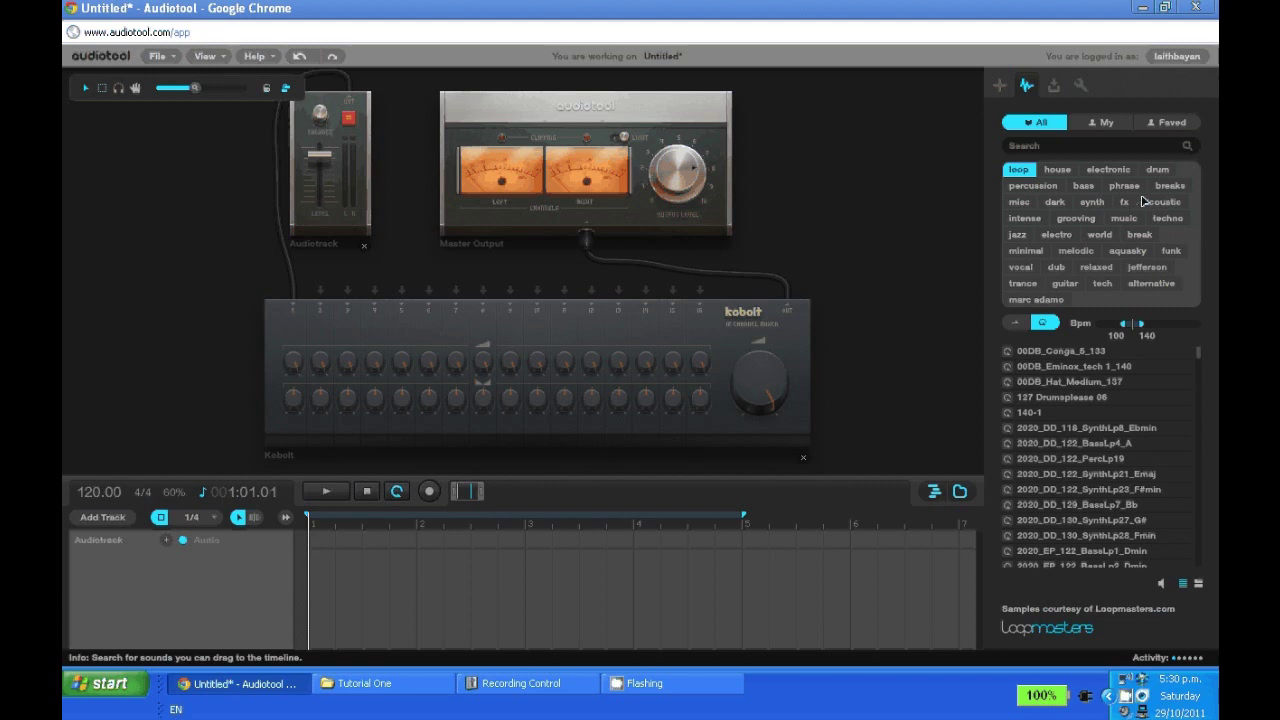
pyautogui.click(1065, 155)
pyautogui.press('capslock')
pyautogui.write('FH_')
pyautogui.press('capslock')
pyautogui.write('_Bassline')
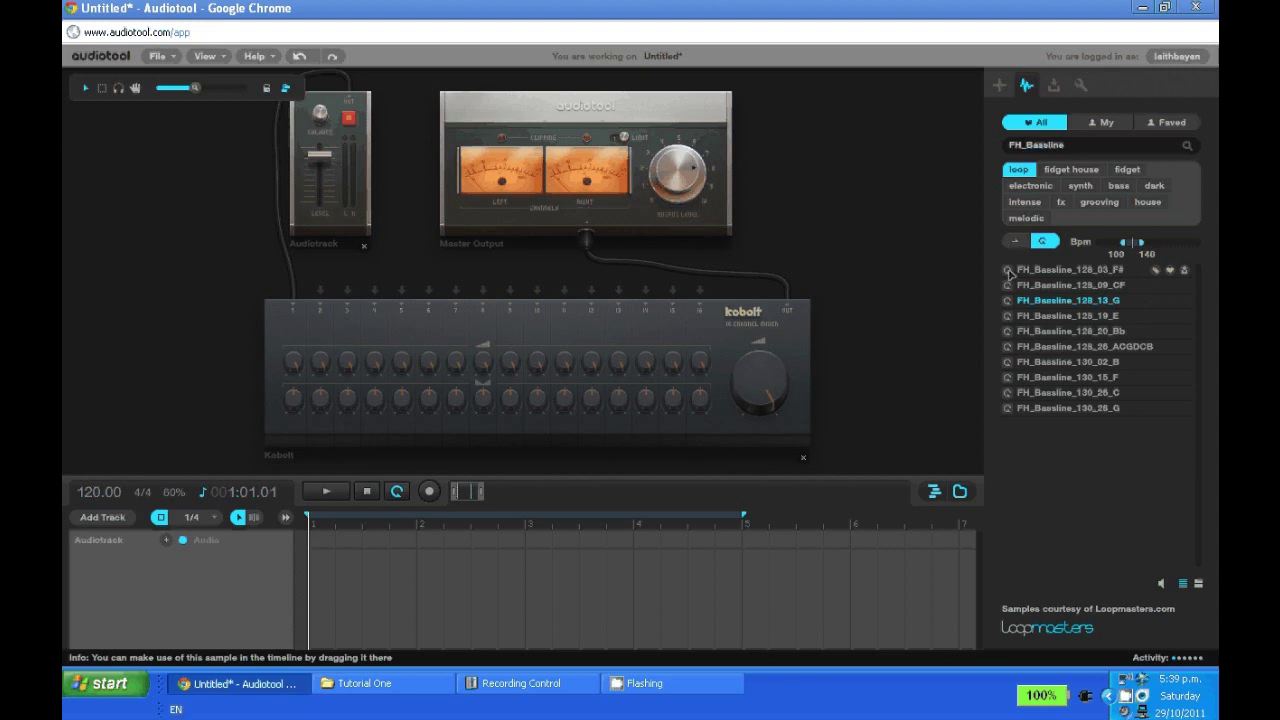
# Preview the samples FH_Bassline_128_03_F#, FH_Bassline_128_09_CF and FH_Bassline_128_13_G
pyautogui.click(1008, 270)
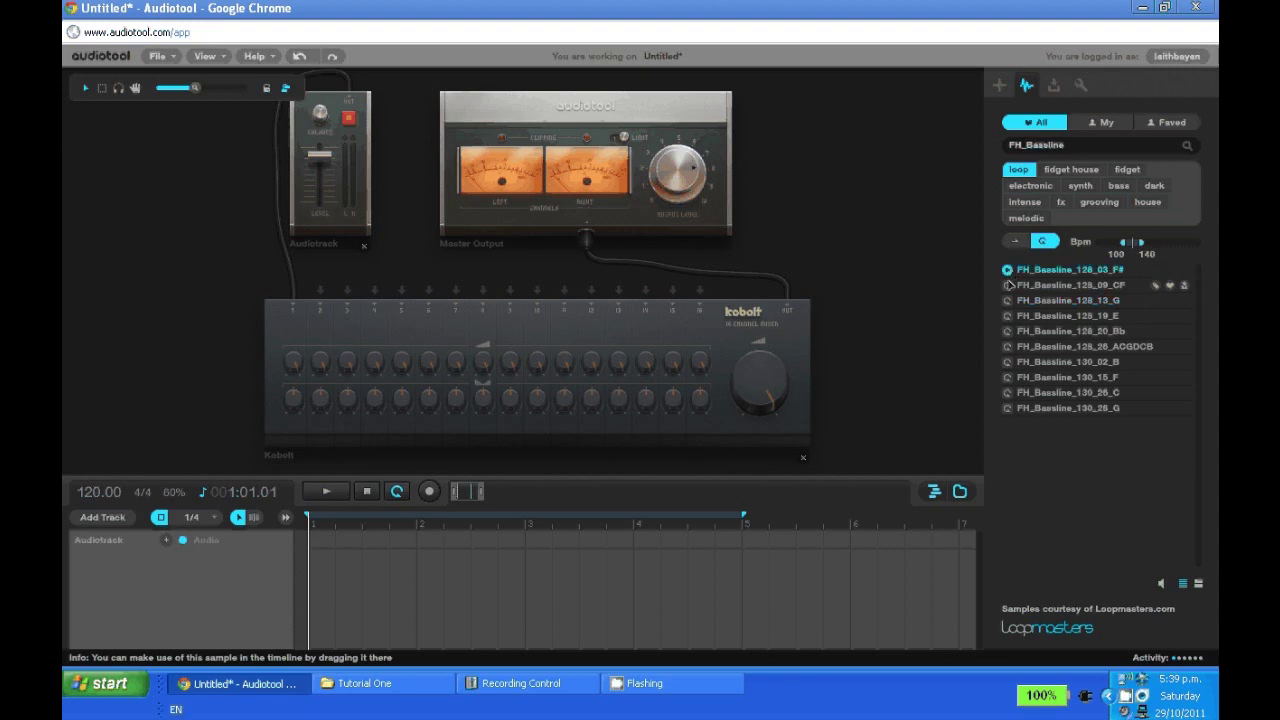
pyautogui.click(1008, 286)
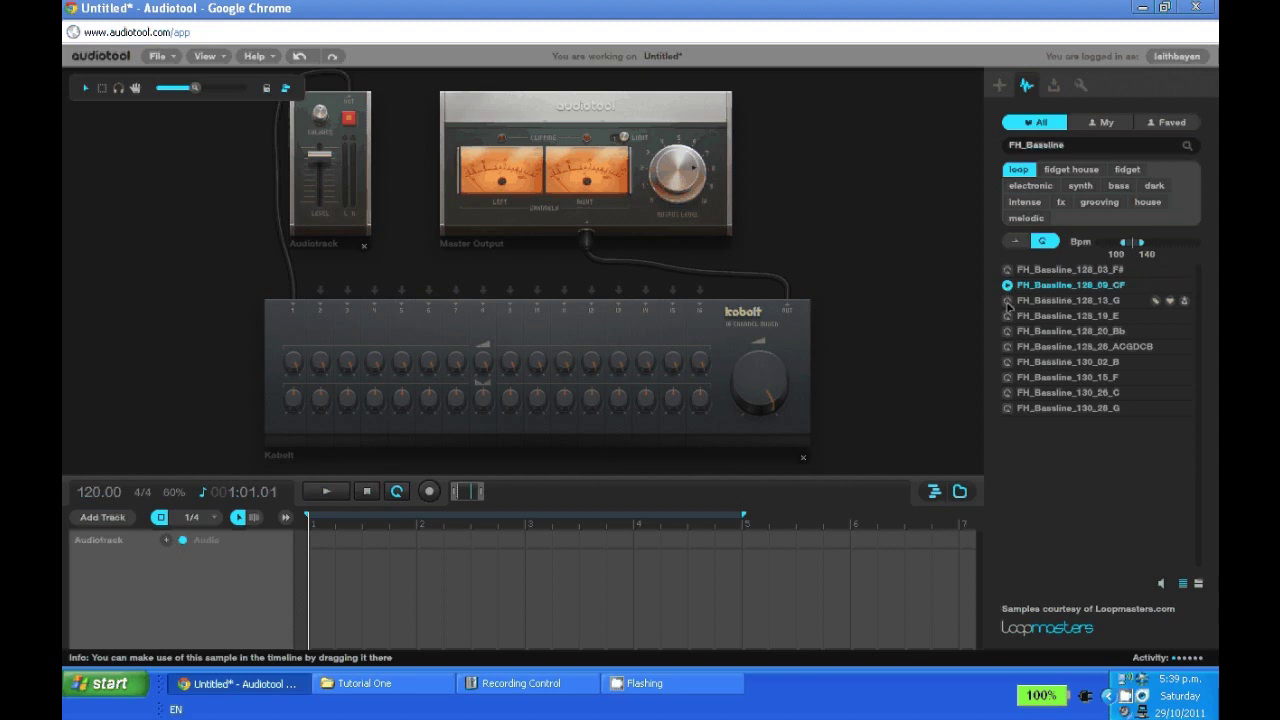
pyautogui.click(1008, 302)
# Place the FH_Bassline_128_13_G sample on the Audiotrack starting at bar 1 and play it back
pyautogui.scroll(-3, 849, 278)
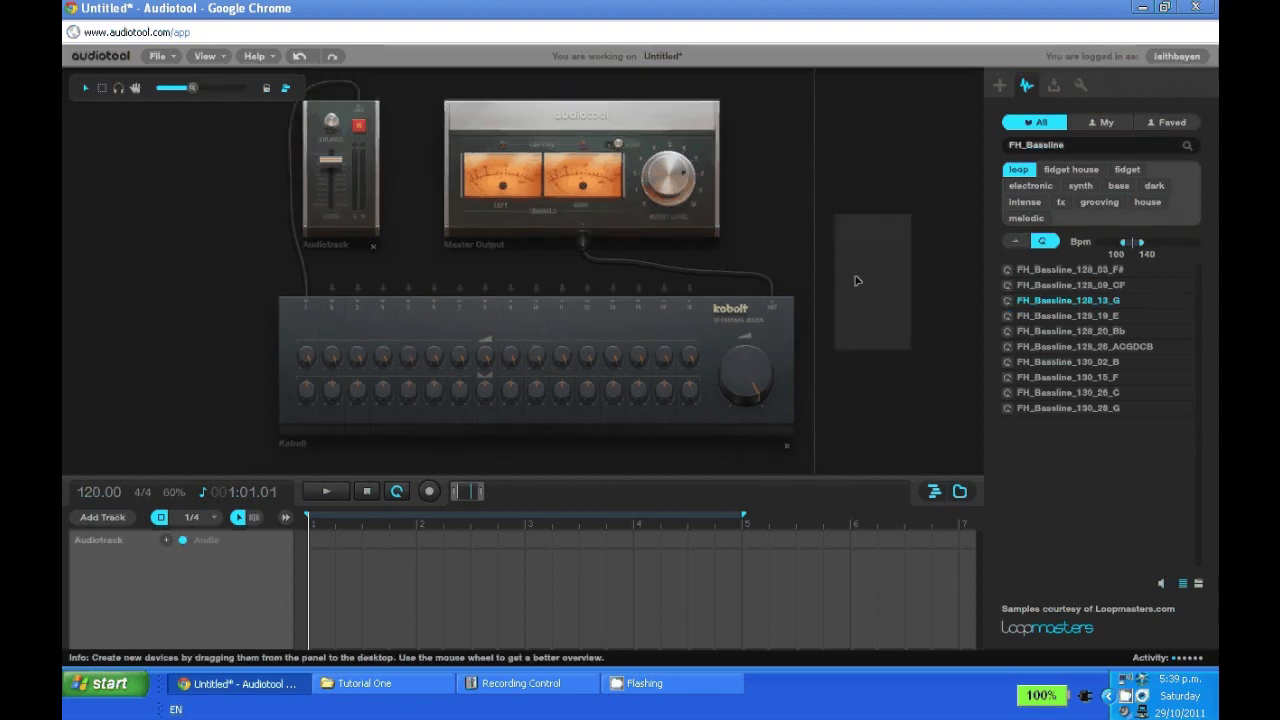
pyautogui.moveTo(849, 278); pyautogui.dragTo(315, 545)
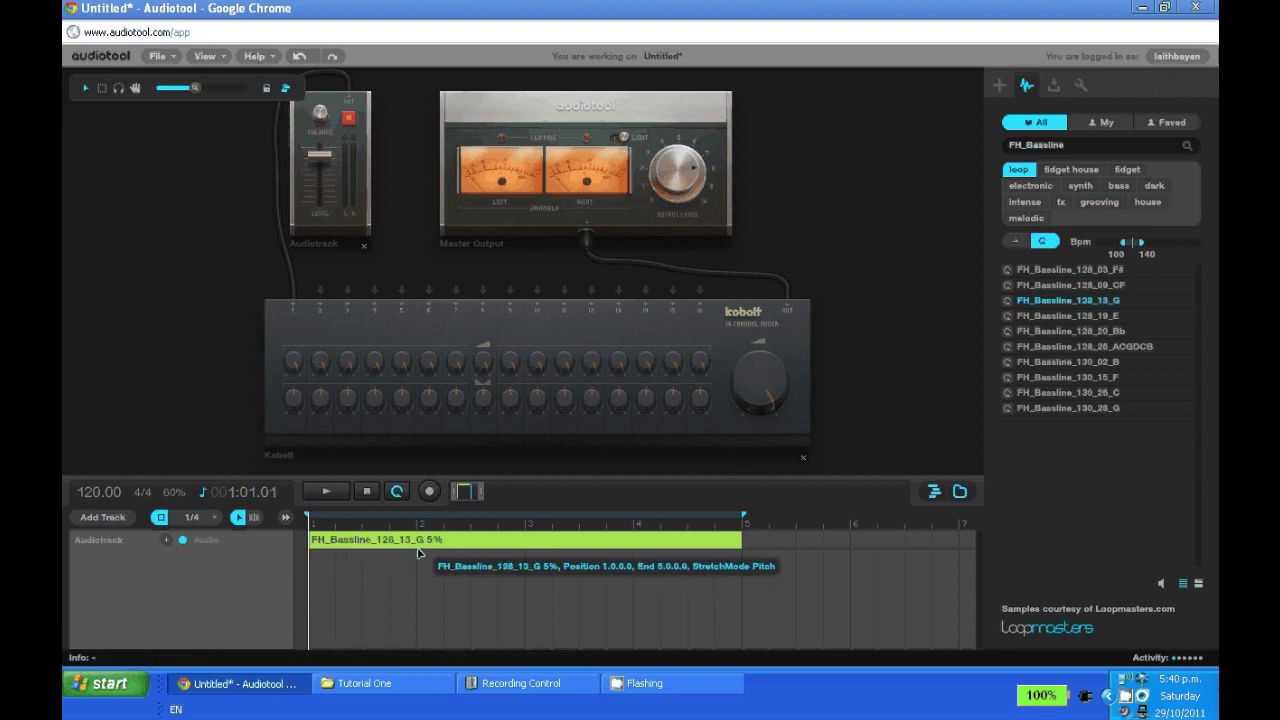
pyautogui.click(326, 492)
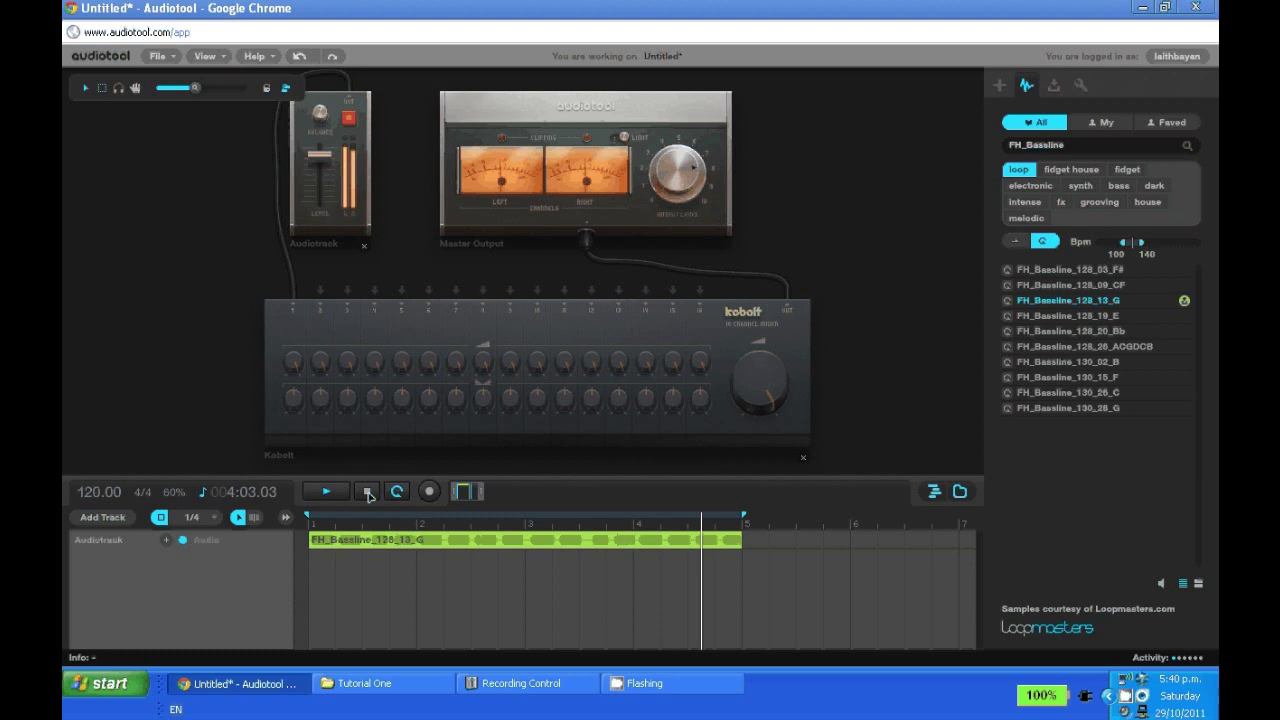
pyautogui.click(368, 493)
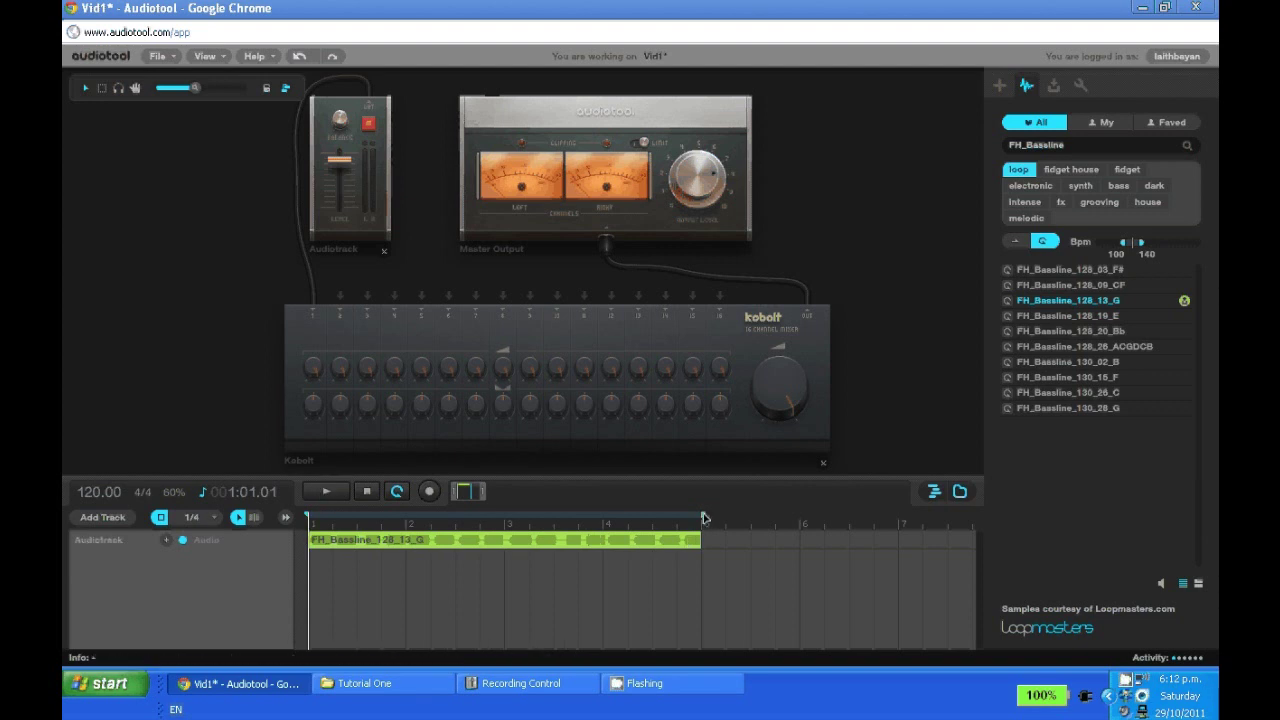
# Try shorter timeline loop ranges ending around bar 2 during playback, and return the loop end to bar 5
pyautogui.moveTo(695, 517); pyautogui.dragTo(433, 517)
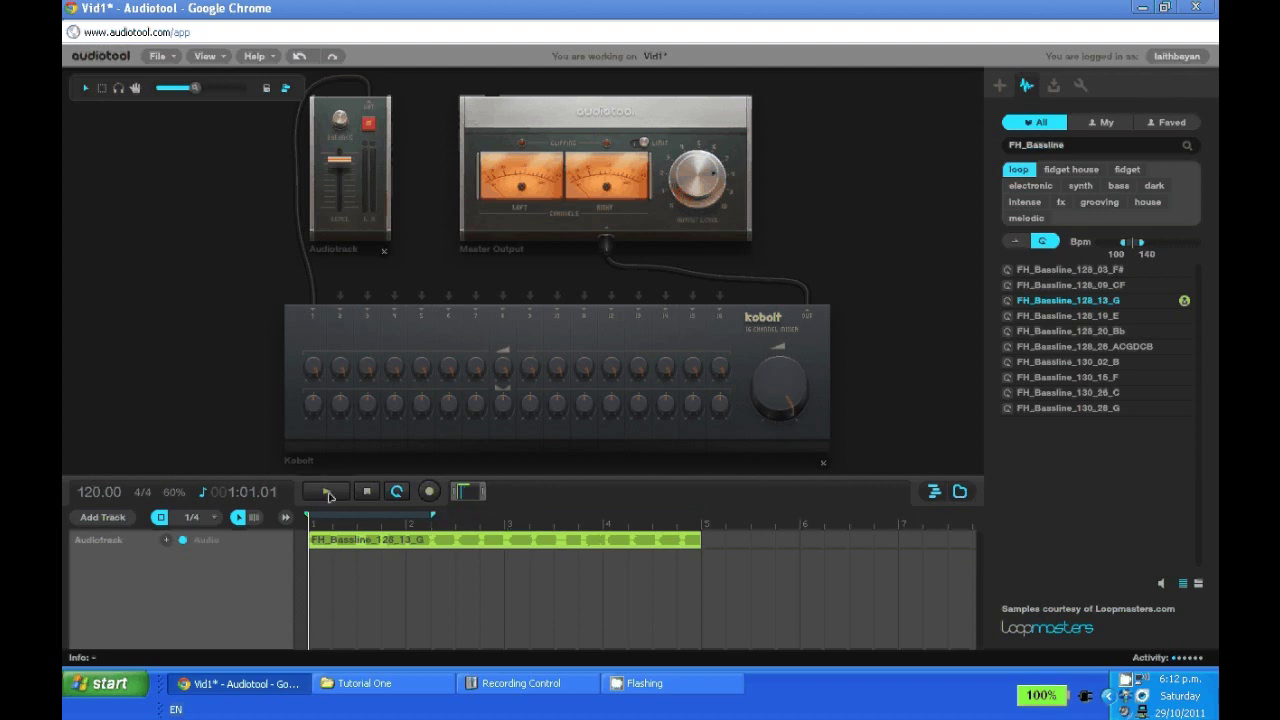
pyautogui.click(327, 491)
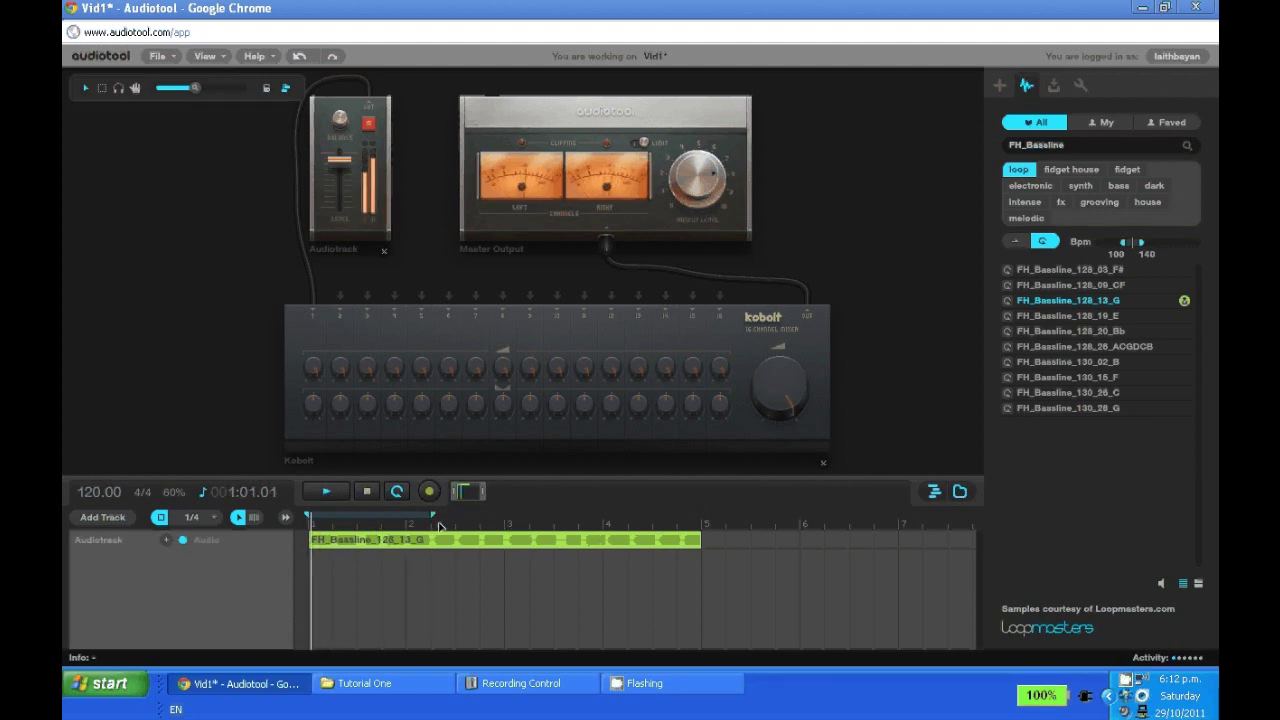
pyautogui.moveTo(437, 520); pyautogui.dragTo(398, 523)
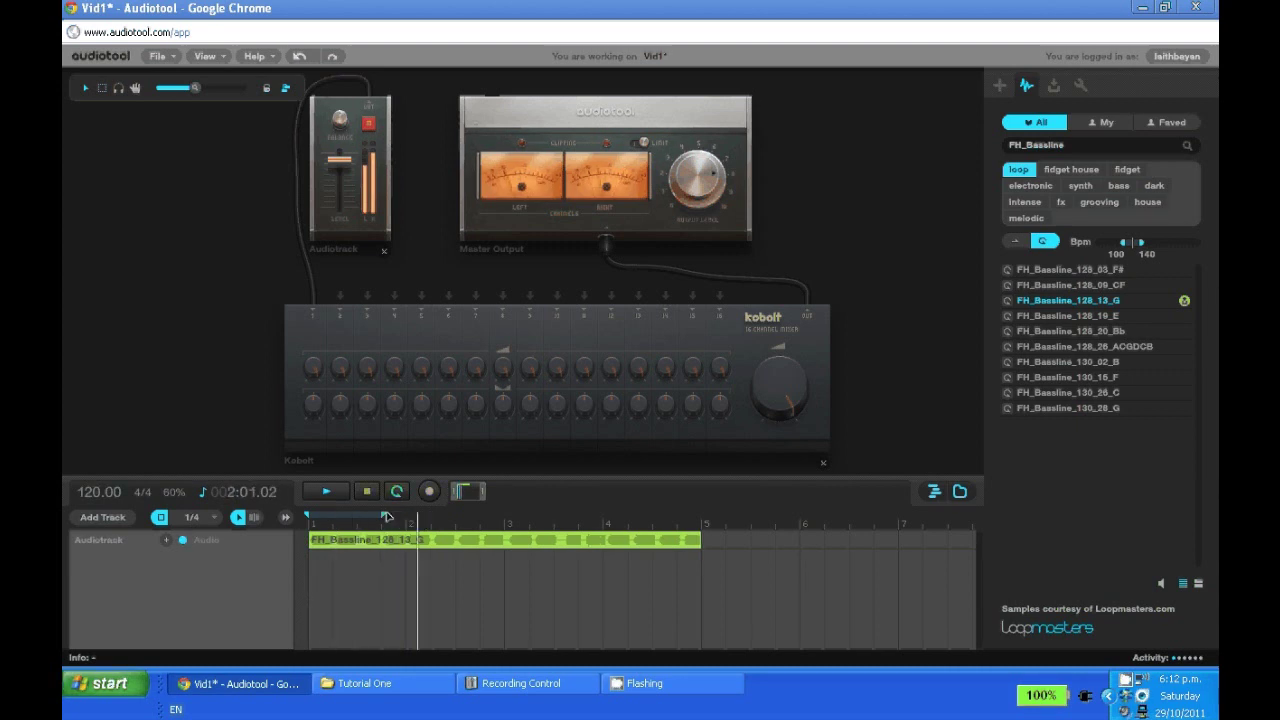
pyautogui.press('space')
pyautogui.moveTo(384, 517); pyautogui.dragTo(703, 518)
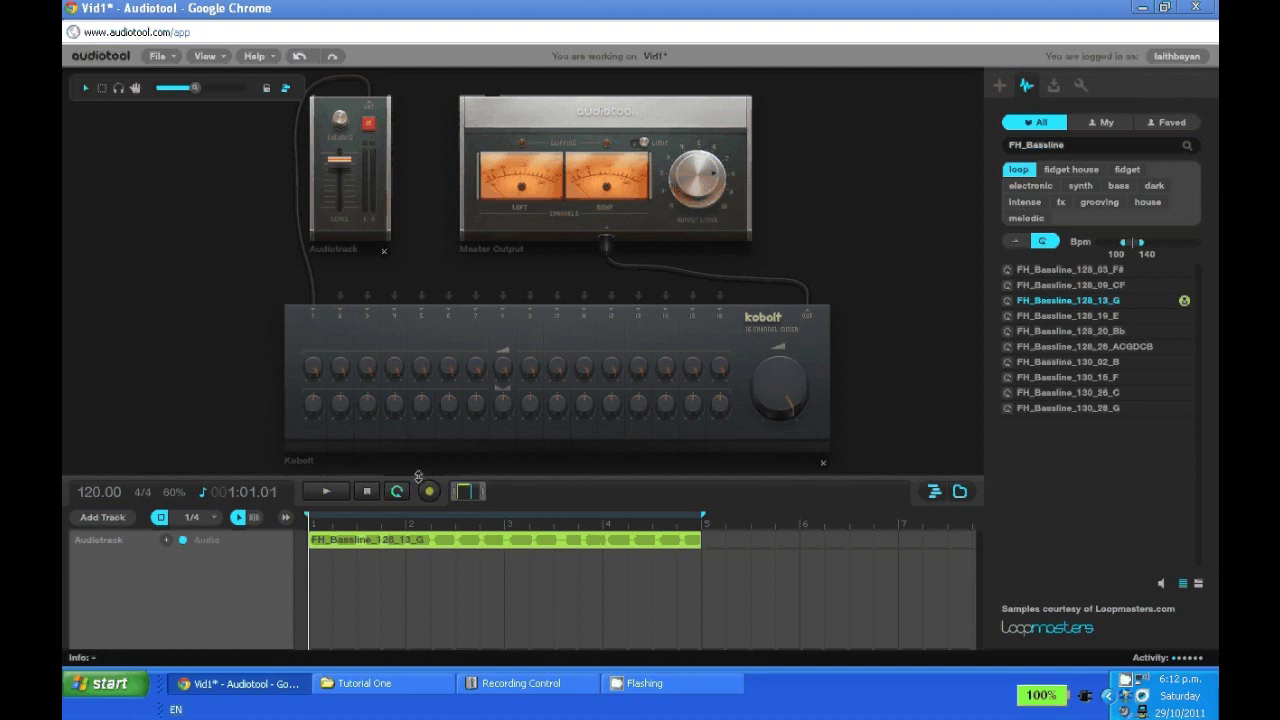
# Open the FH_Bassline_128_13_G clip on the timeline for waveform editing
pyautogui.moveTo(468, 497)
pyautogui.mouseDown()
pyautogui.moveTo(563, 492)
pyautogui.moveTo(488, 492)
pyautogui.mouseUp()
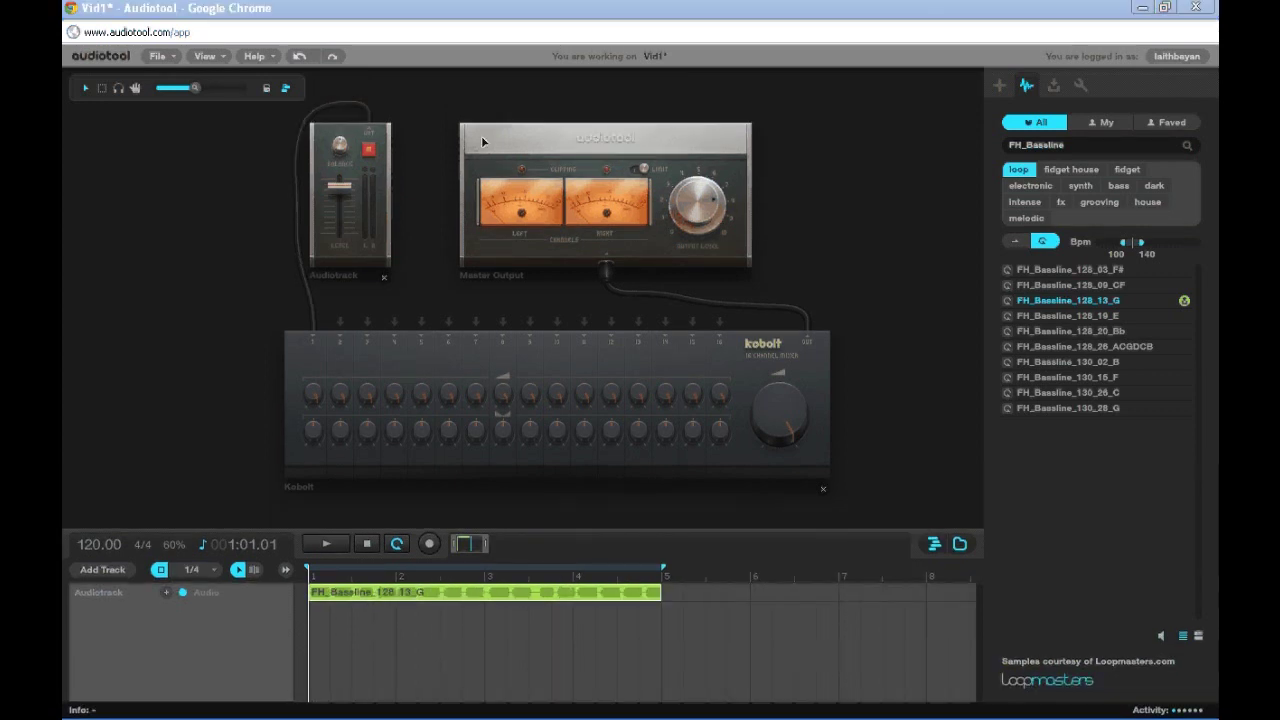
pyautogui.doubleClick(423, 598)
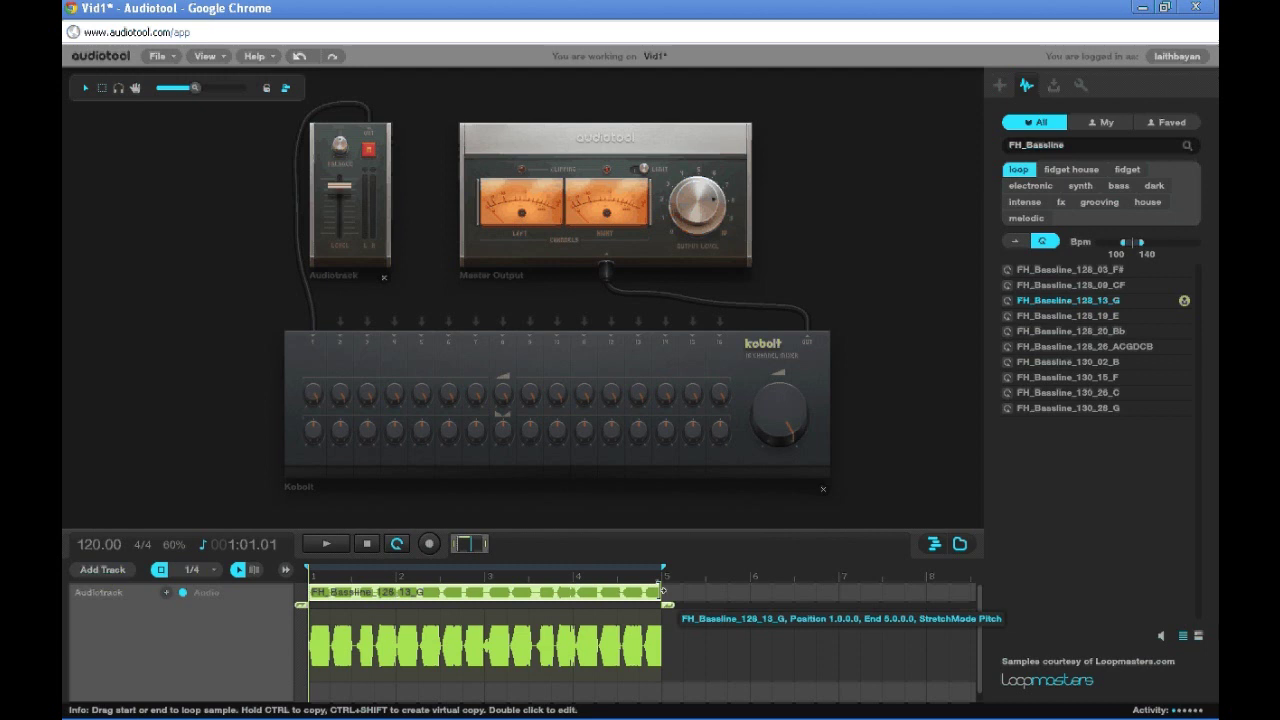
pyautogui.moveTo(662, 591)
pyautogui.mouseDown()
pyautogui.moveTo(794, 591)
pyautogui.moveTo(662, 591)
pyautogui.mouseUp()
pyautogui.scroll(3, 573, 569)
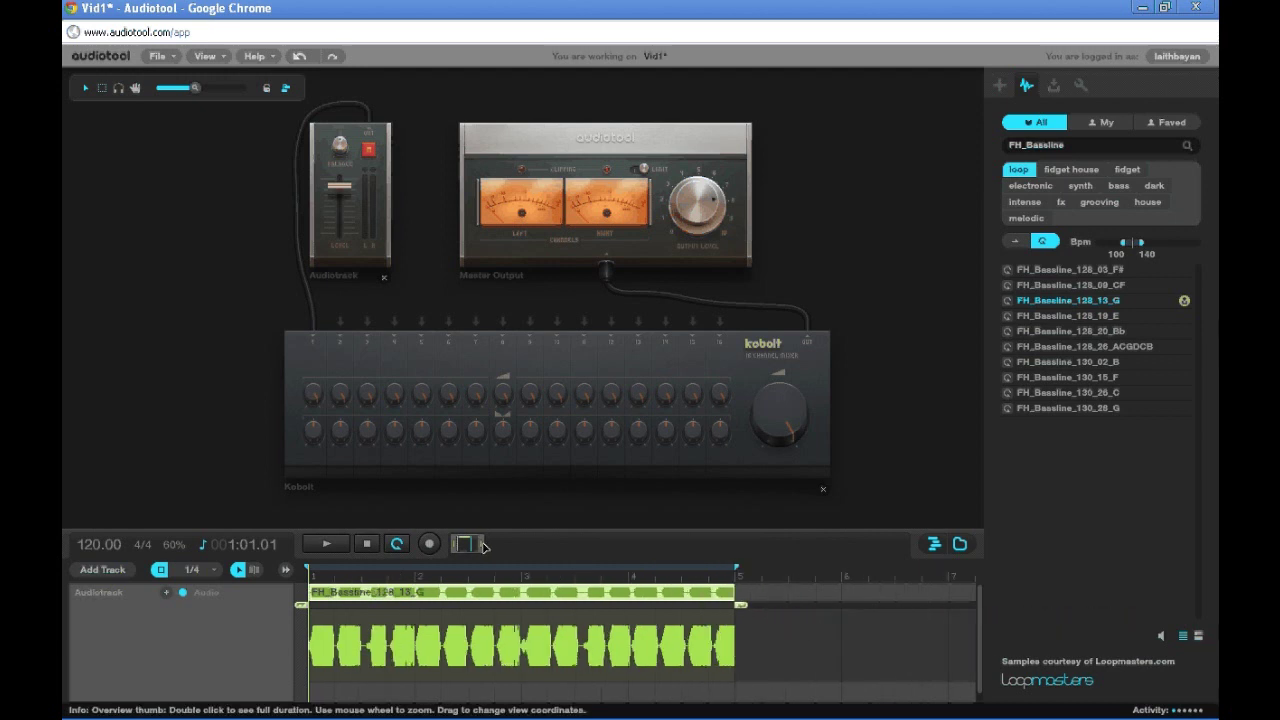
# Play the clip and narrow its sample loop to about one beat, from the second to the third beat of bar 3
pyautogui.click(328, 543)
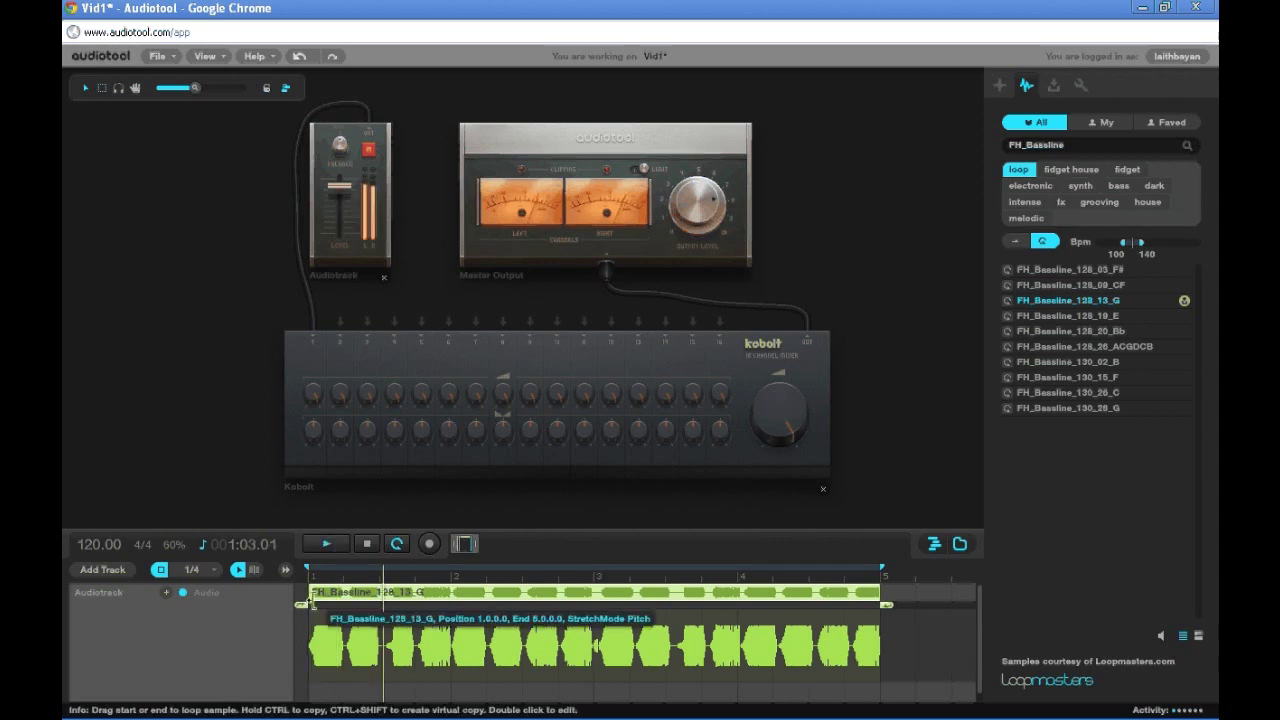
pyautogui.moveTo(317, 608); pyautogui.dragTo(630, 607)
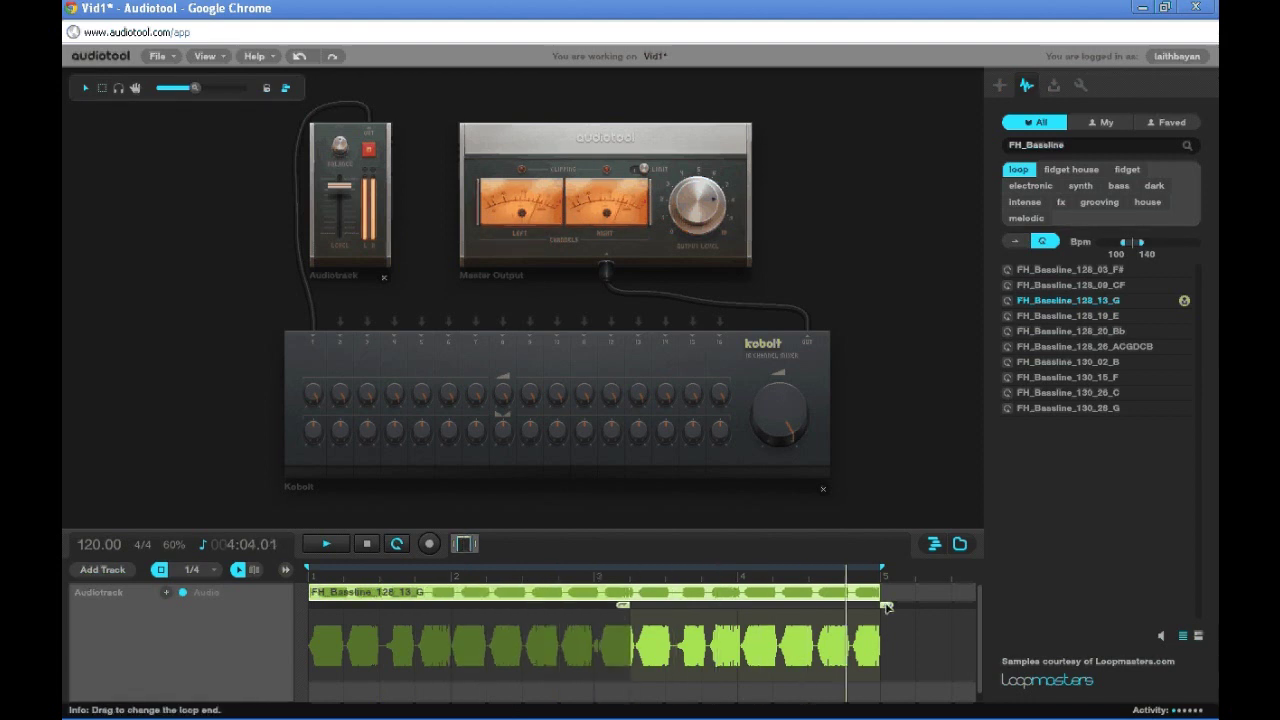
pyautogui.moveTo(887, 607); pyautogui.dragTo(702, 608)
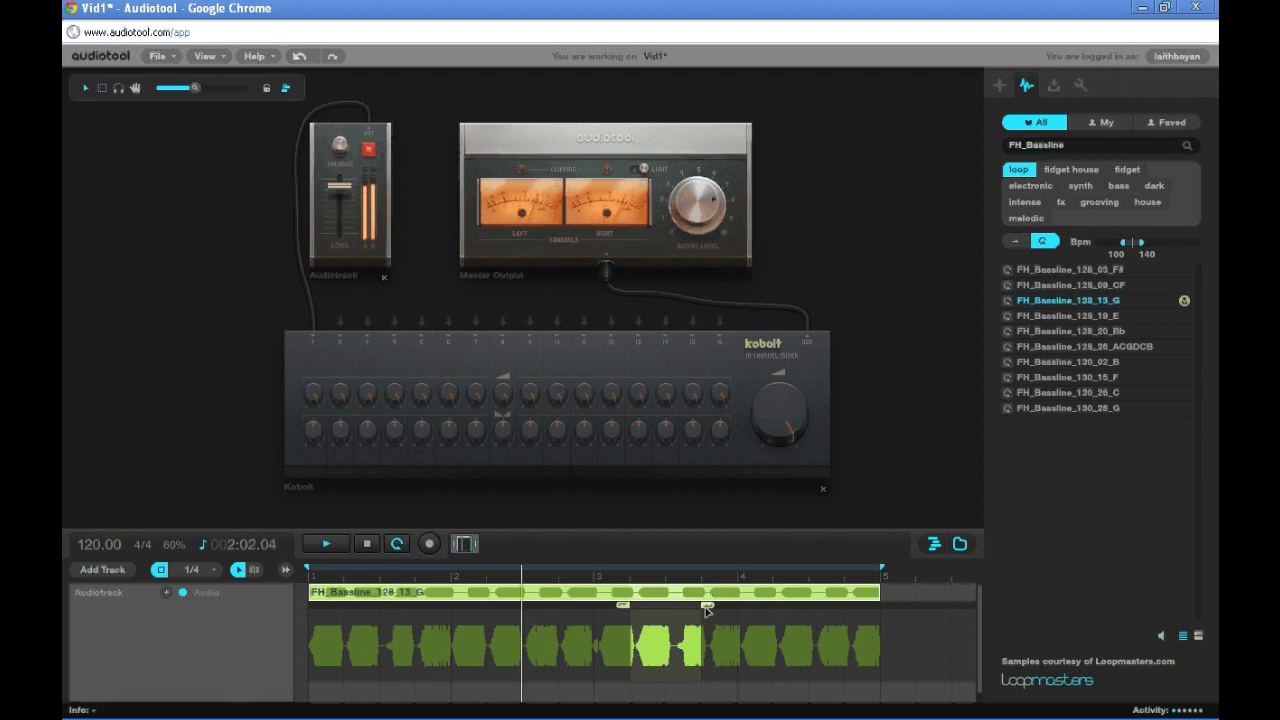
pyautogui.moveTo(707, 608); pyautogui.dragTo(676, 609)
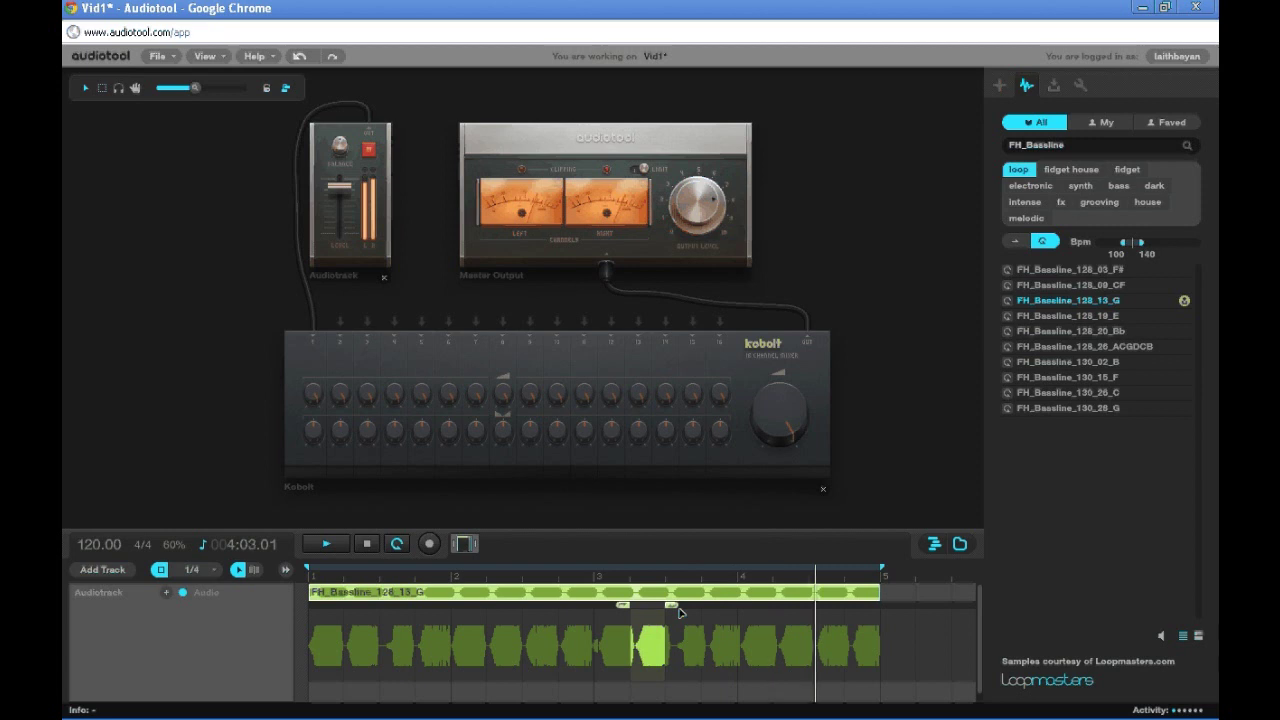
# Try extending the clip's sample loop end to bar 4, return it to about one beat long, and stop playback
pyautogui.moveTo(672, 606); pyautogui.dragTo(736, 610)
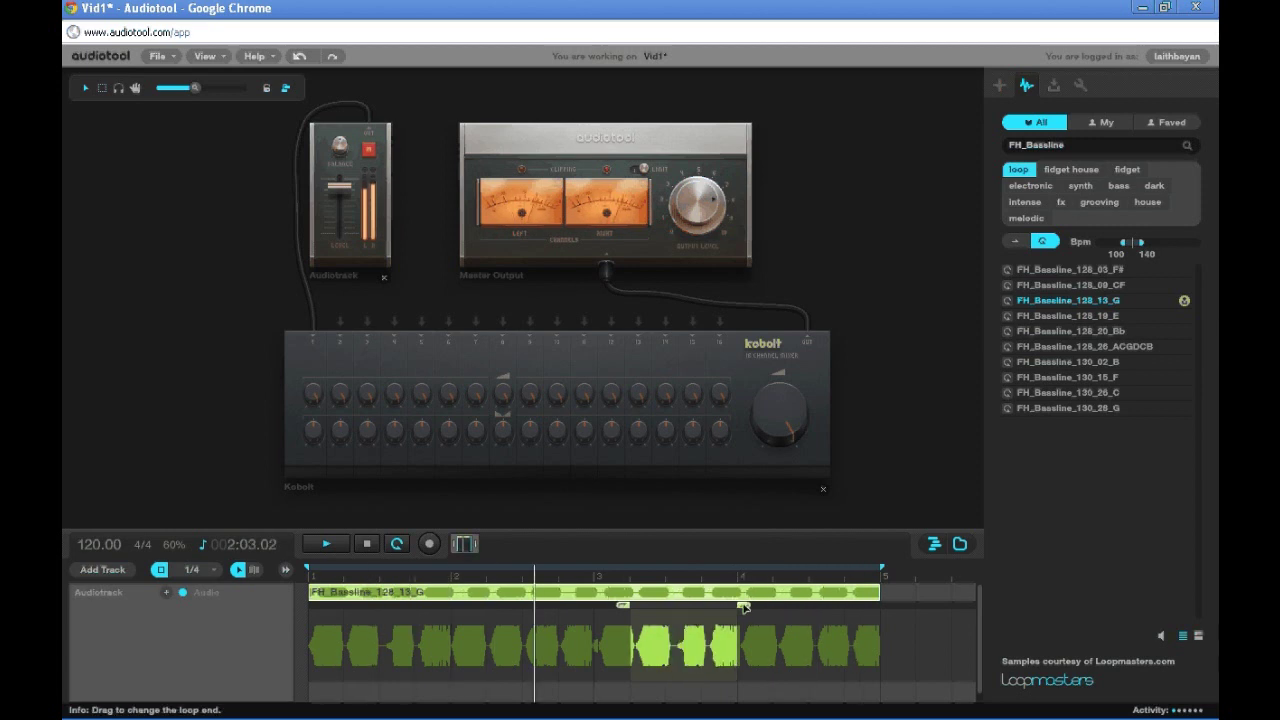
pyautogui.moveTo(744, 606); pyautogui.dragTo(672, 609)
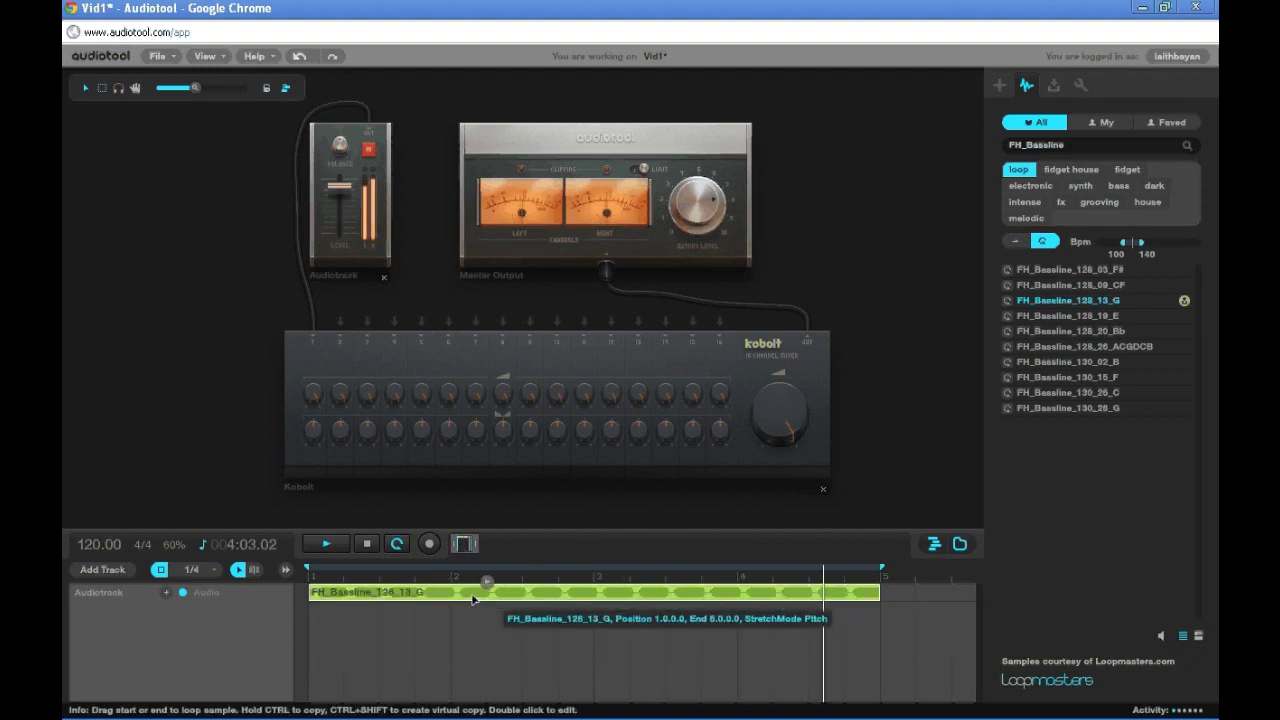
pyautogui.click(365, 543)
pyautogui.click(365, 543)
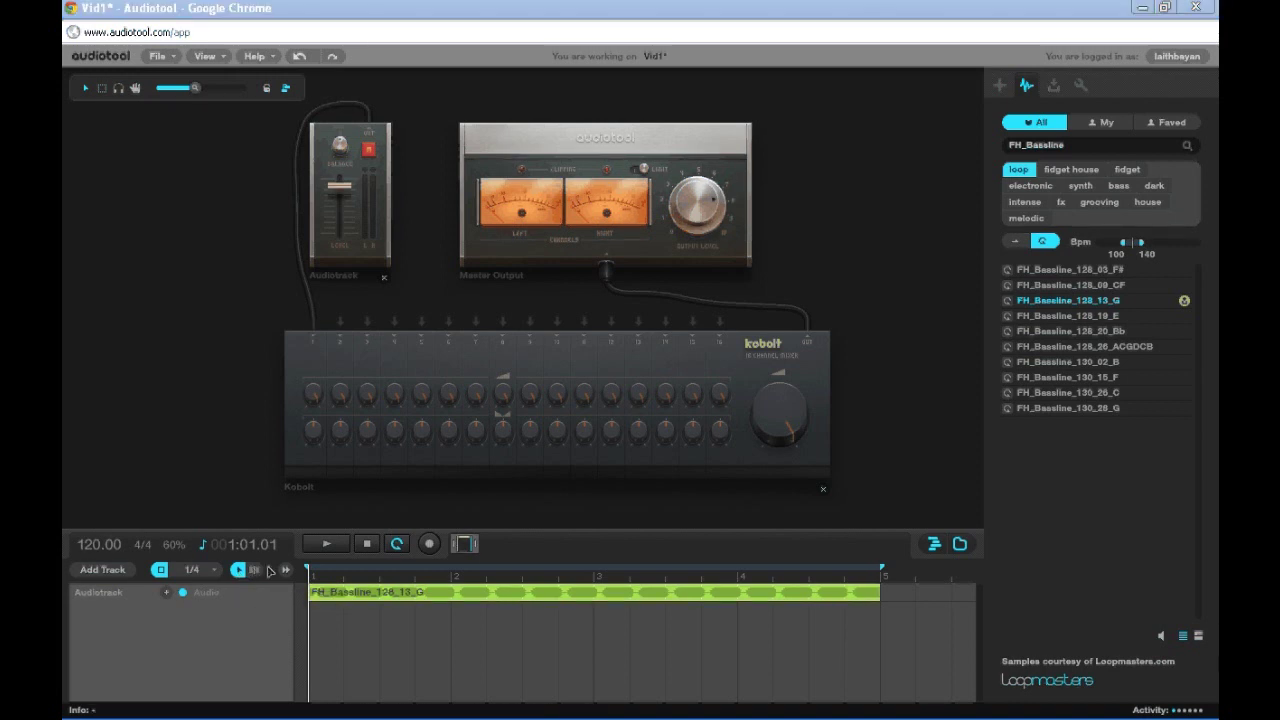
# Set the timeline snap to 1/16 and slice the bassline clip at positions 1.3.1, 2.0.1, 2.3.1 and 3.0.1
pyautogui.click(214, 569)
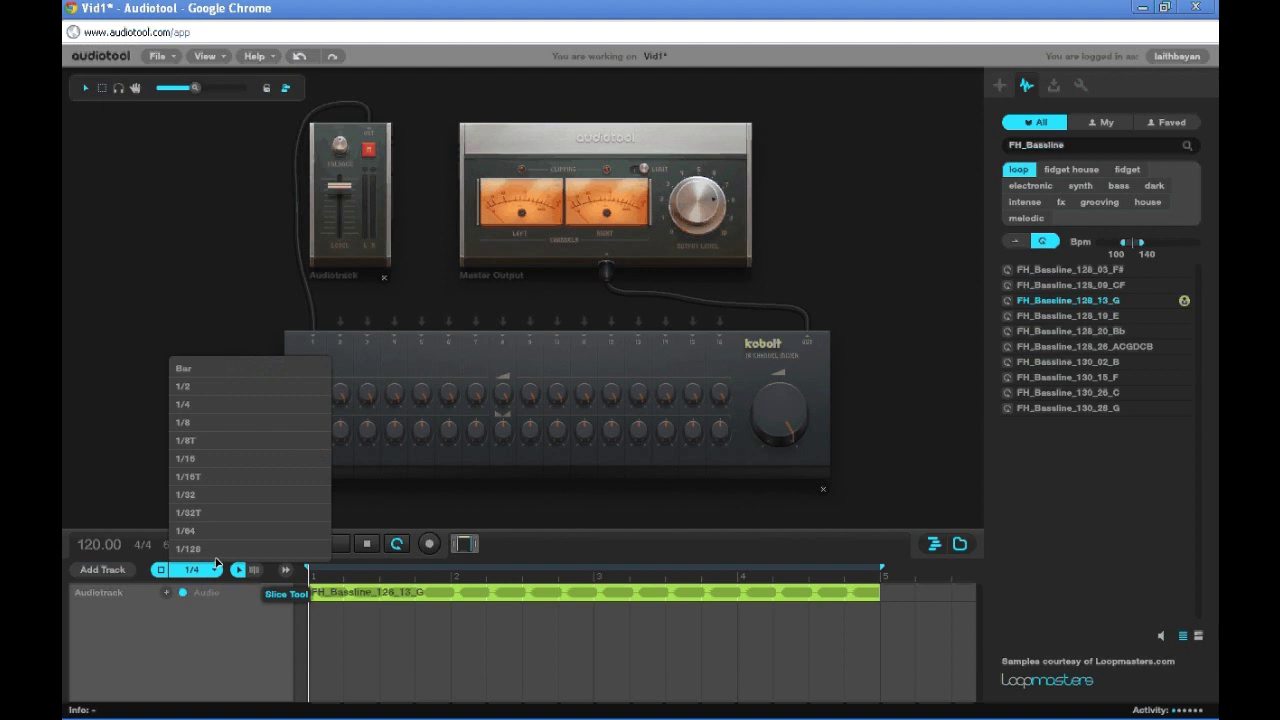
pyautogui.click(207, 459)
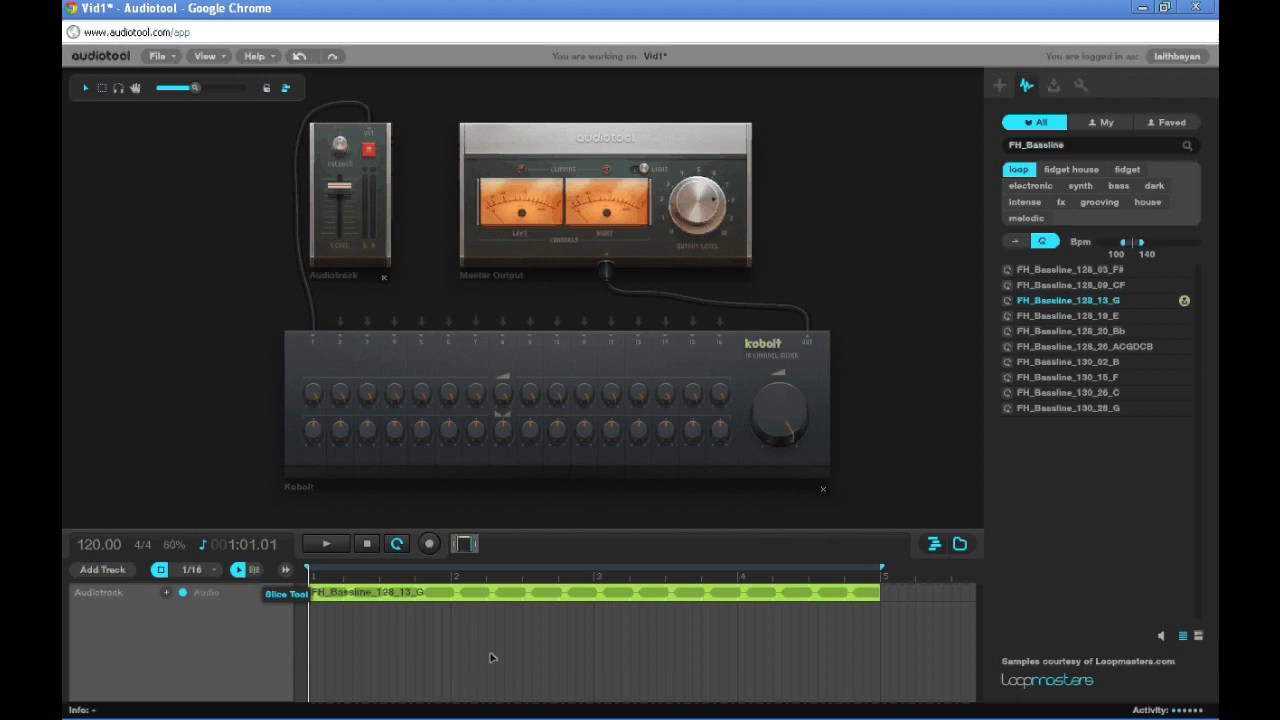
pyautogui.click(256, 574)
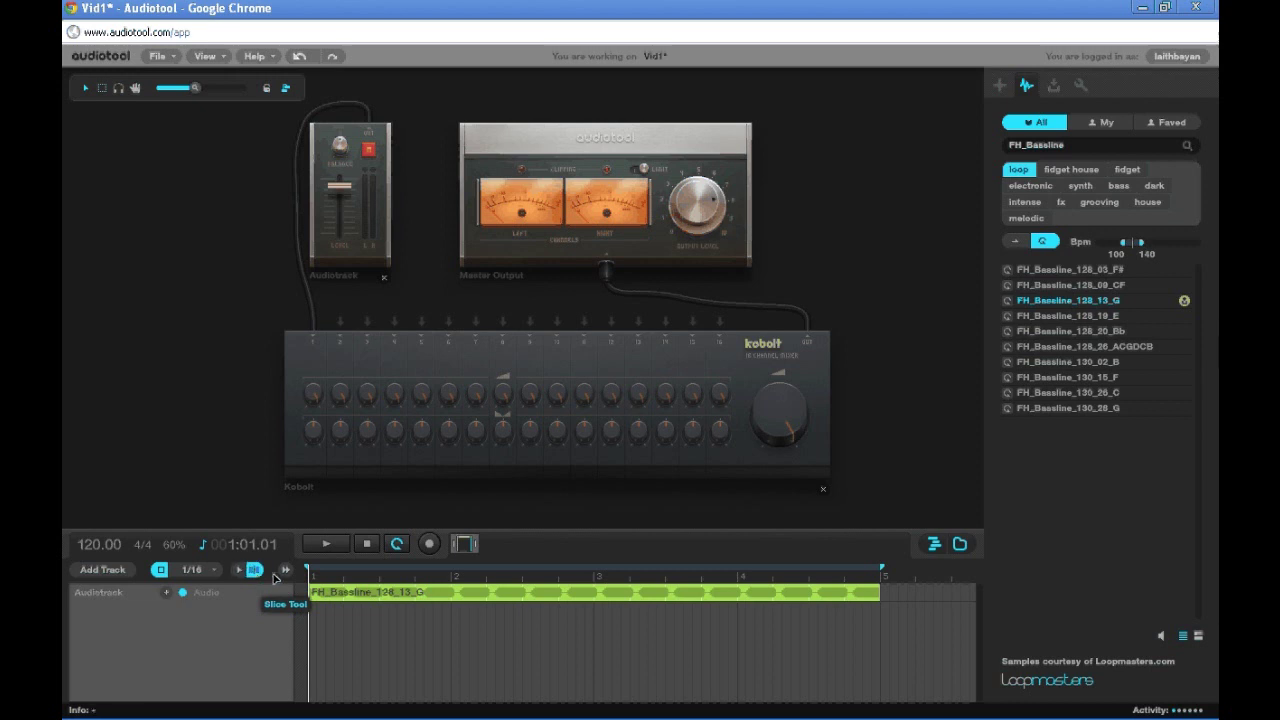
pyautogui.click(421, 596)
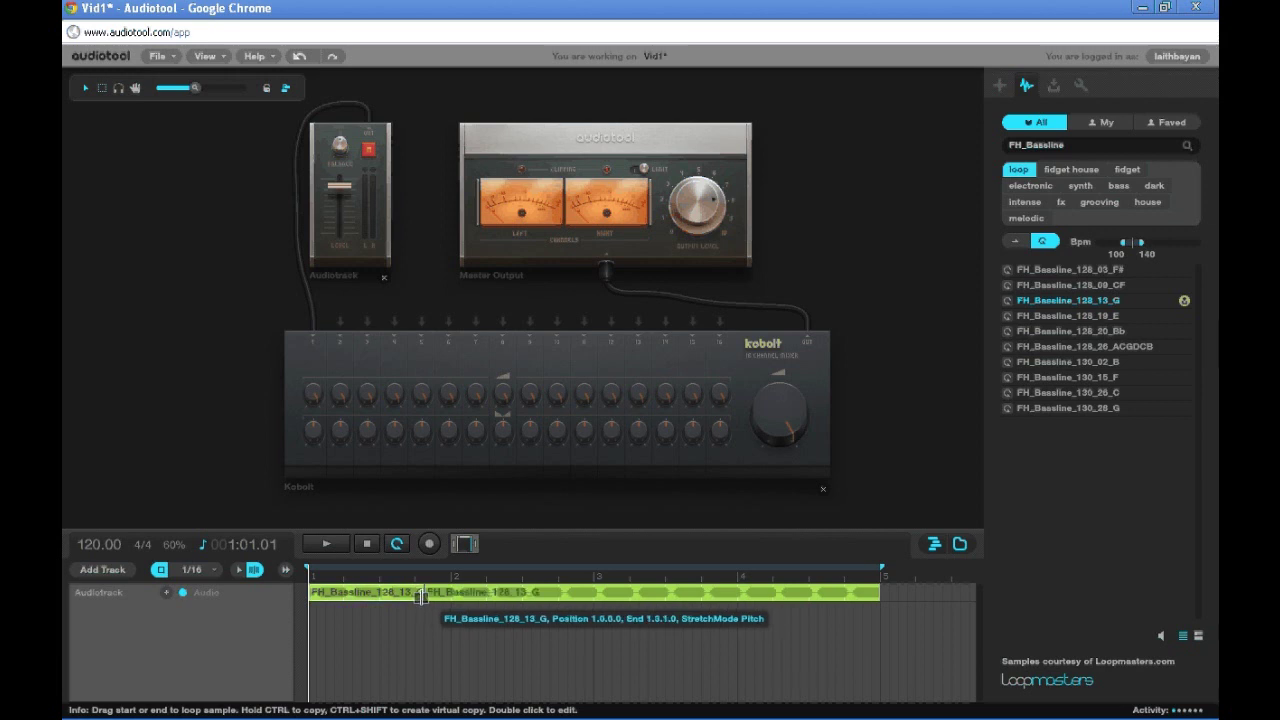
pyautogui.click(455, 596)
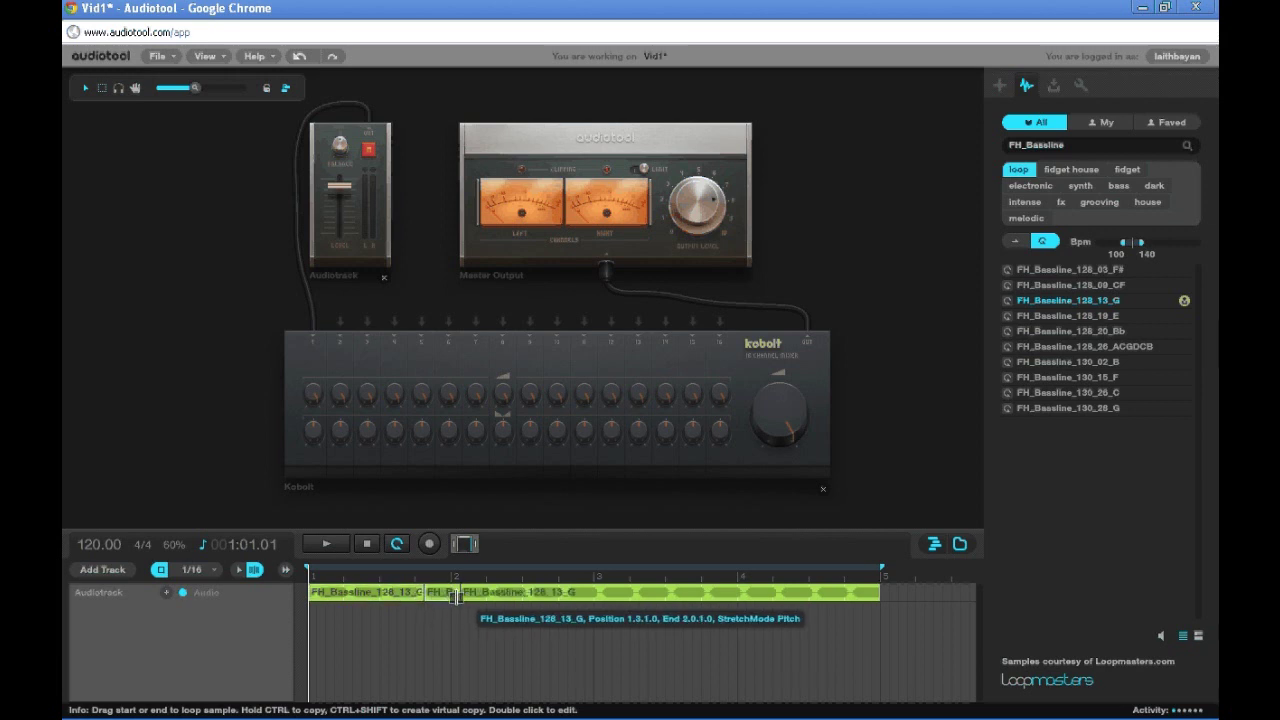
pyautogui.click(567, 599)
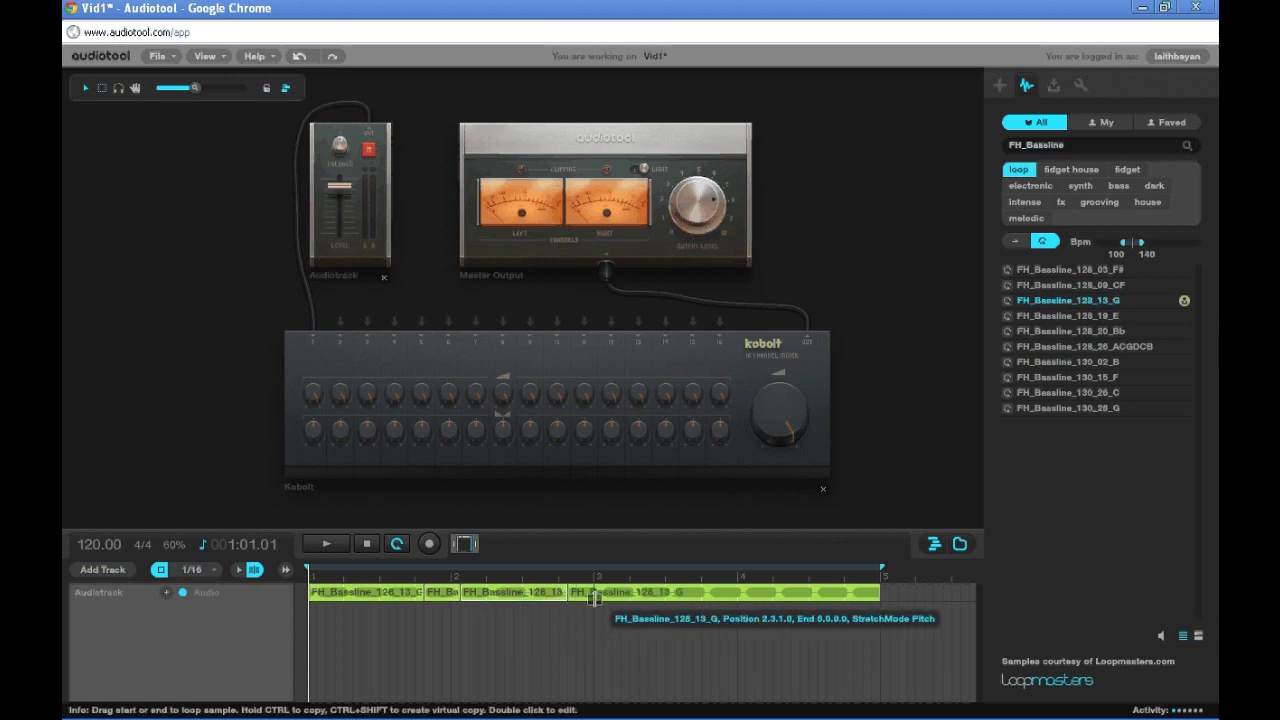
pyautogui.click(601, 598)
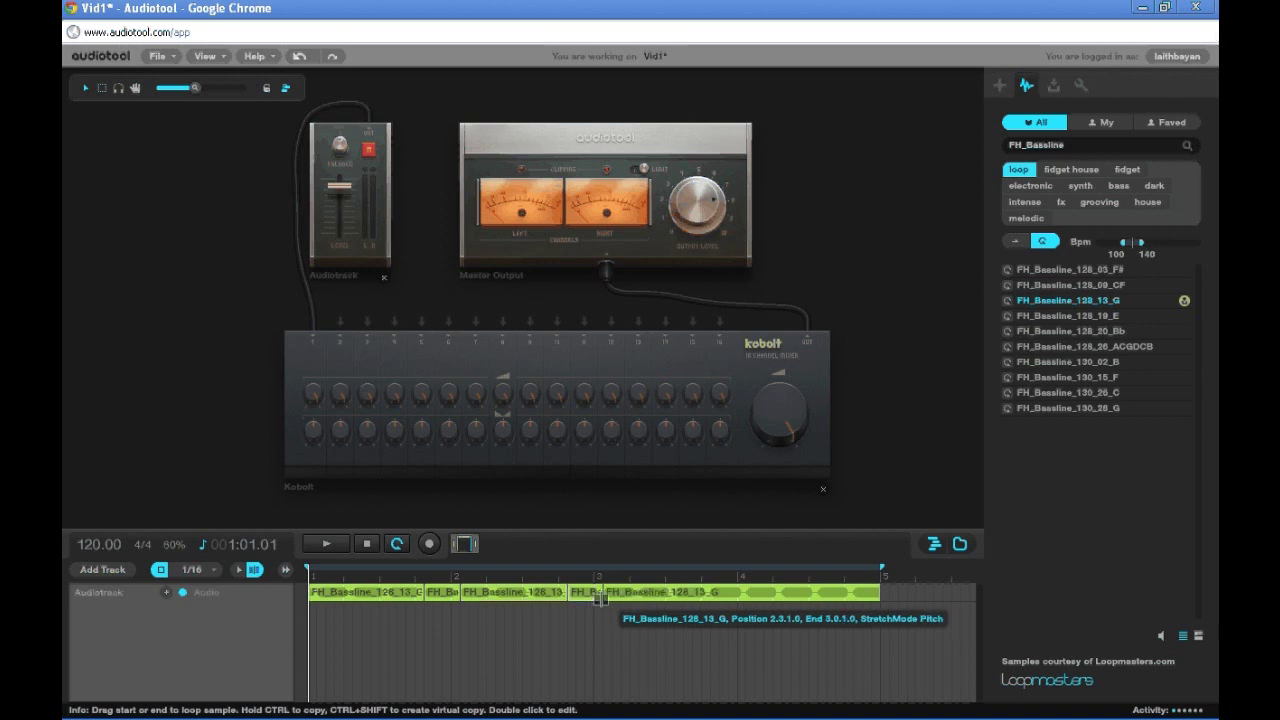
# Delete the long final slice of the bassline clip that starts at position 3.0.1
pyautogui.click(238, 569)
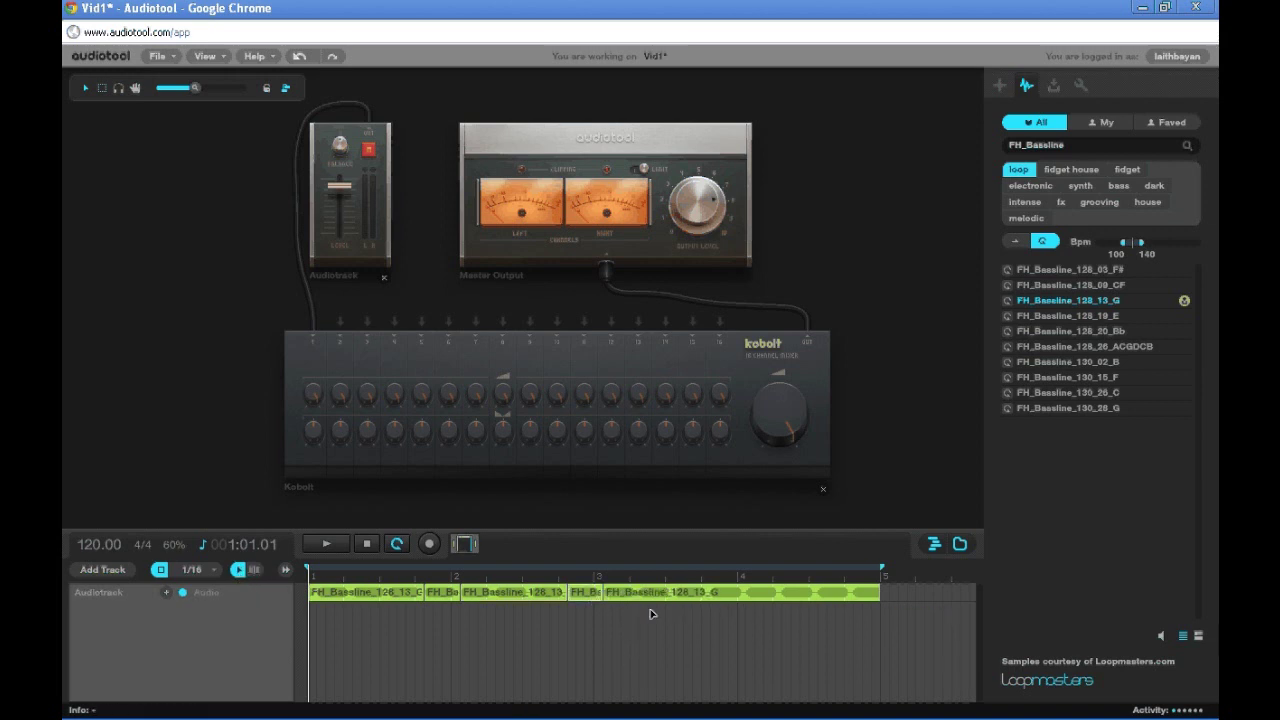
pyautogui.moveTo(669, 590); pyautogui.dragTo(705, 592)
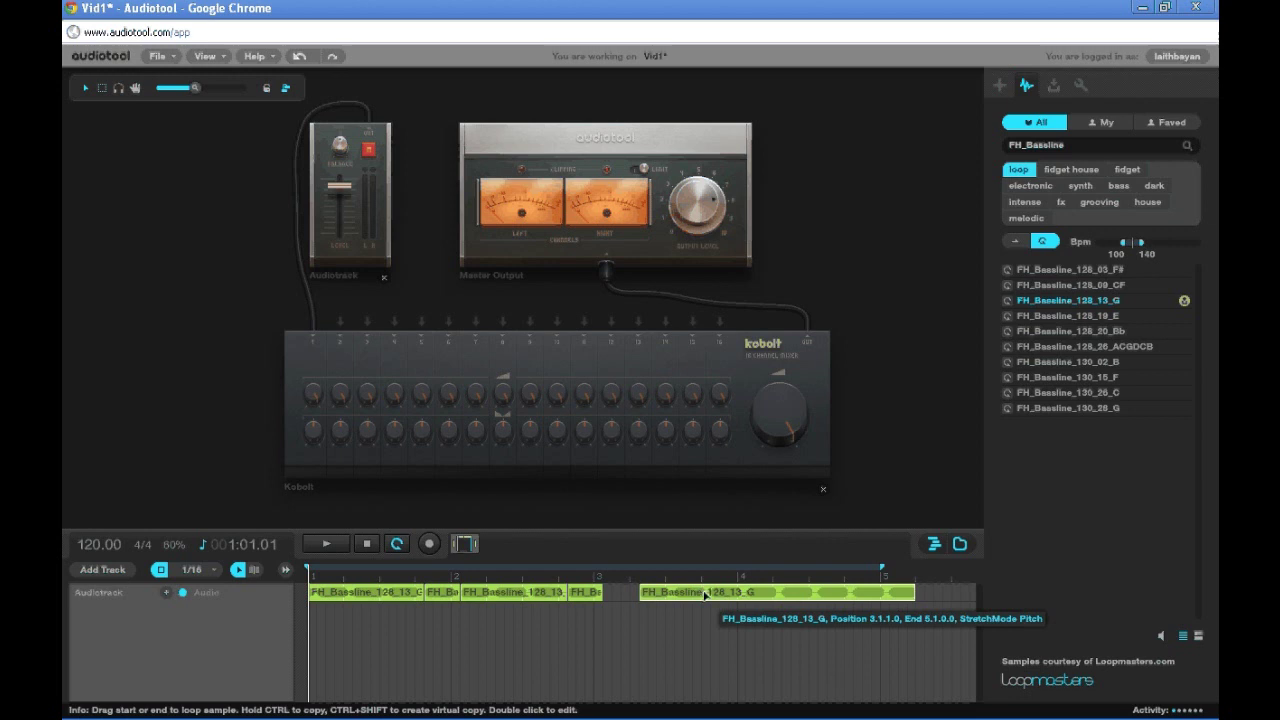
pyautogui.press('Delete')
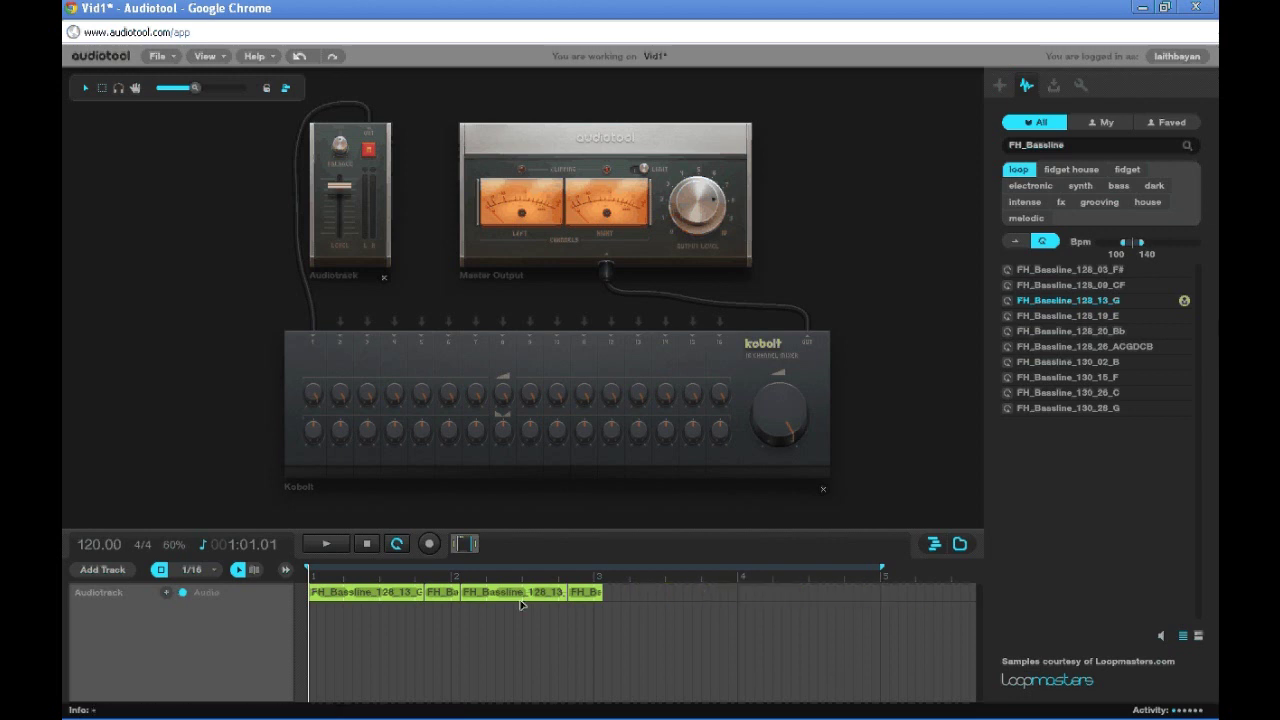
# Open the first slice for waveform editing, play it back and stop playback
pyautogui.doubleClick(388, 593)
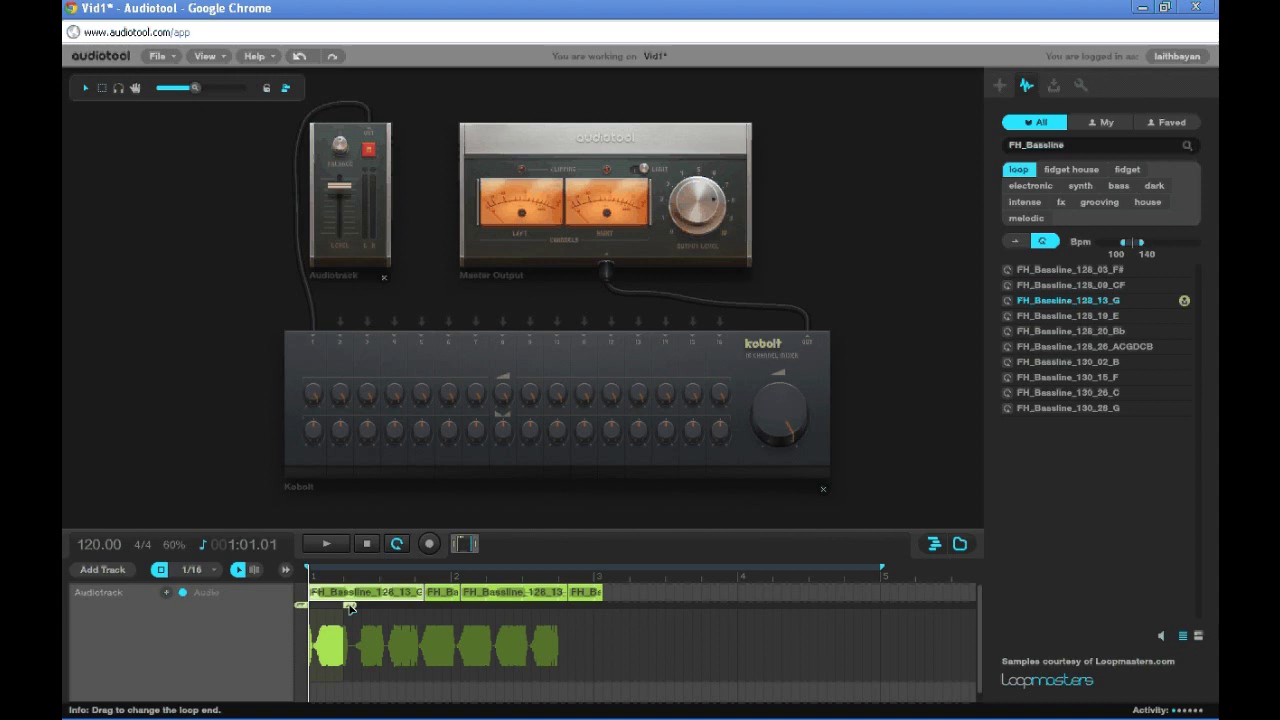
pyautogui.click(330, 544)
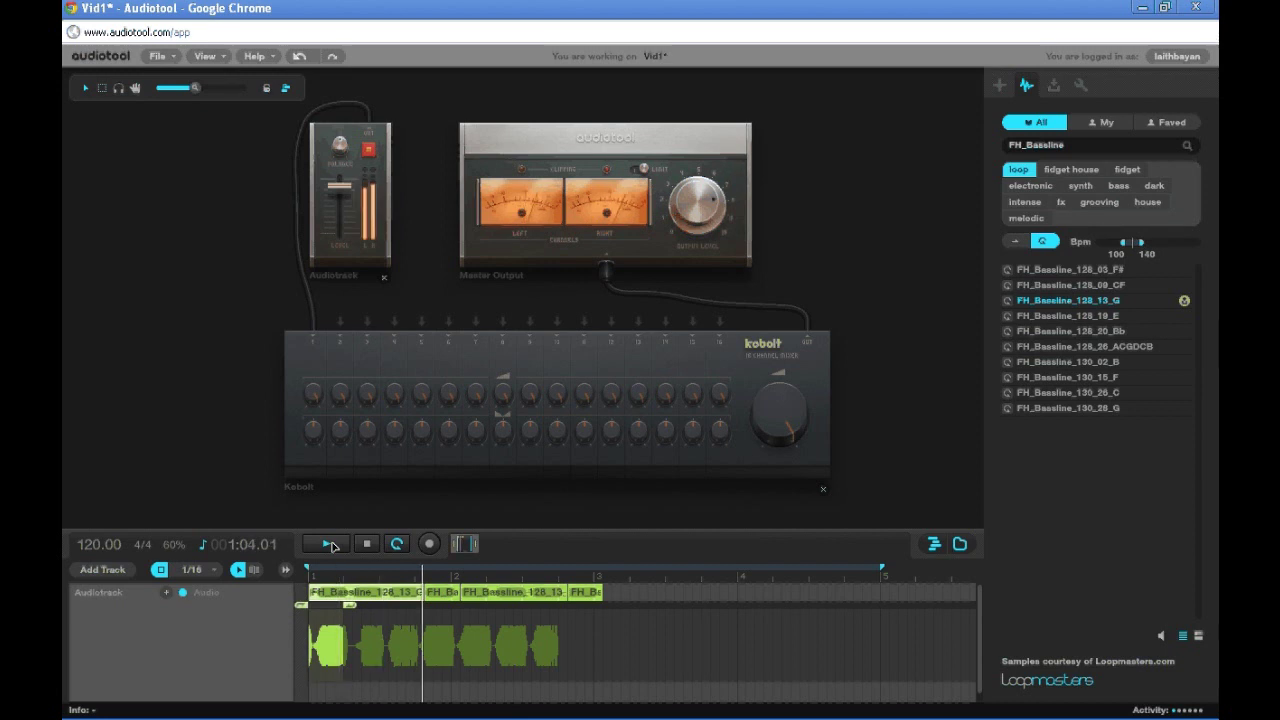
pyautogui.click(330, 544)
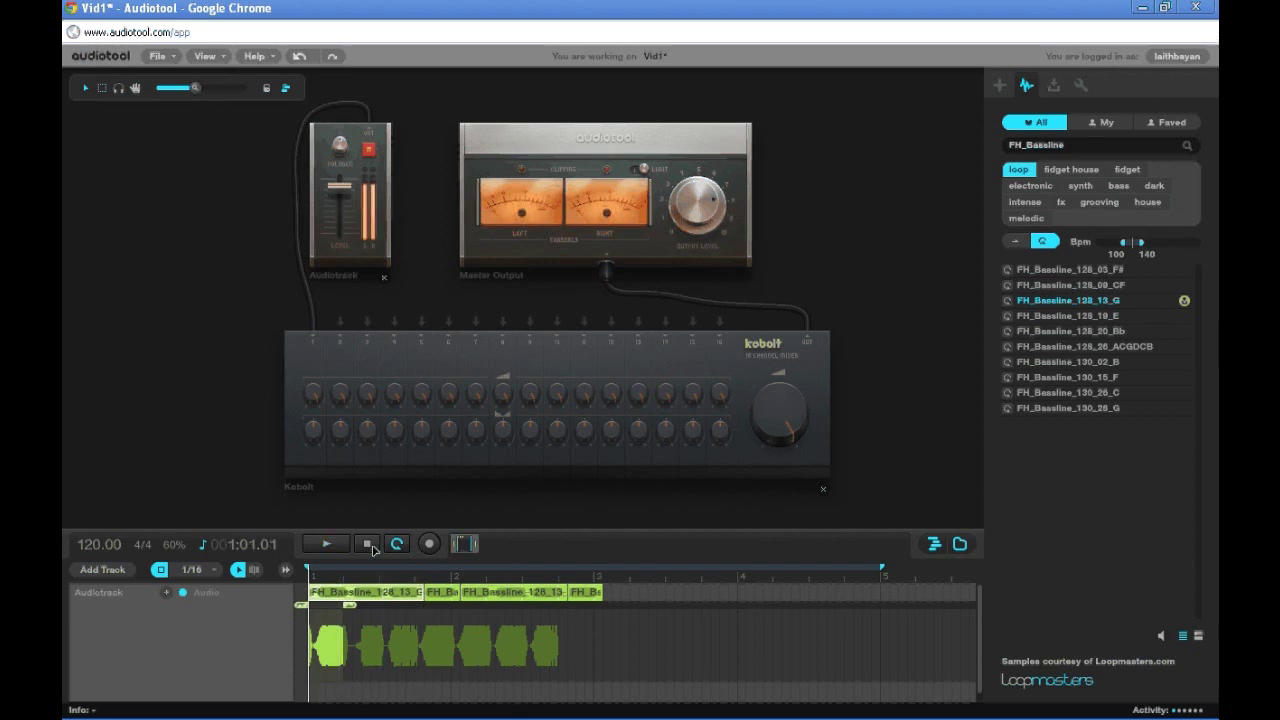
# Select the short second slice and shift its sample content offset earlier and later, checking it with playback
pyautogui.click(446, 597)
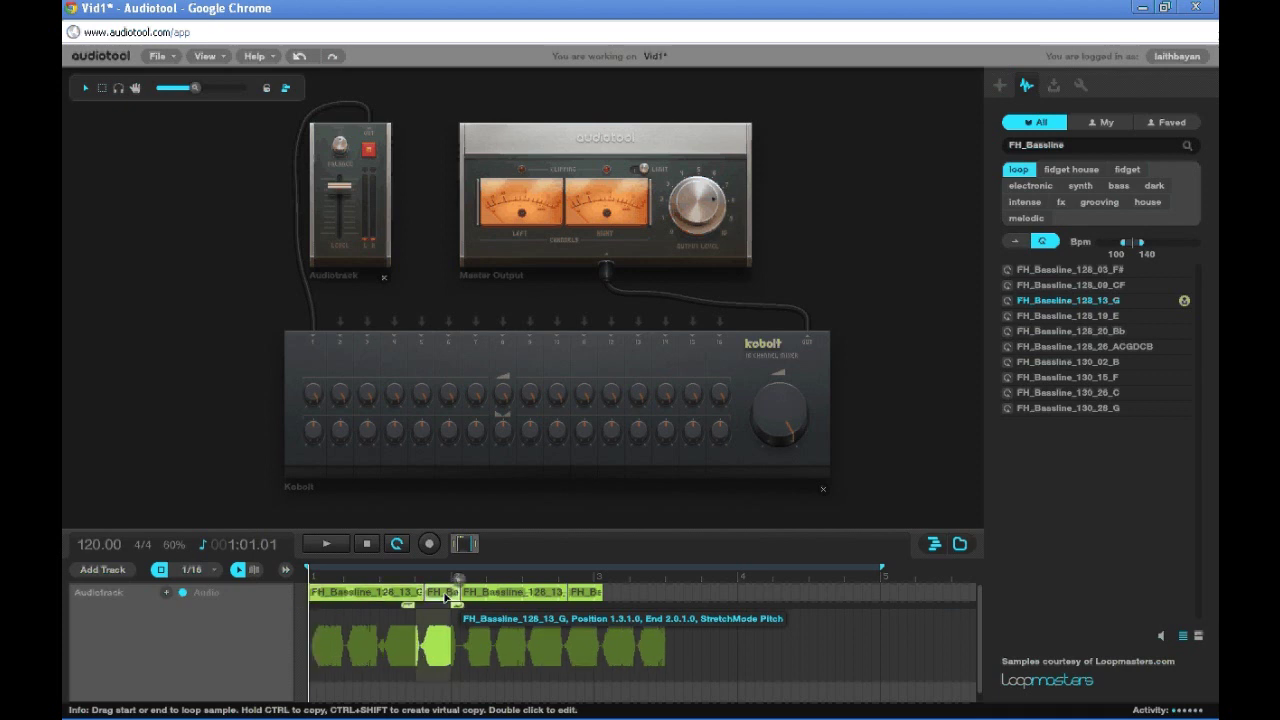
pyautogui.click(323, 546)
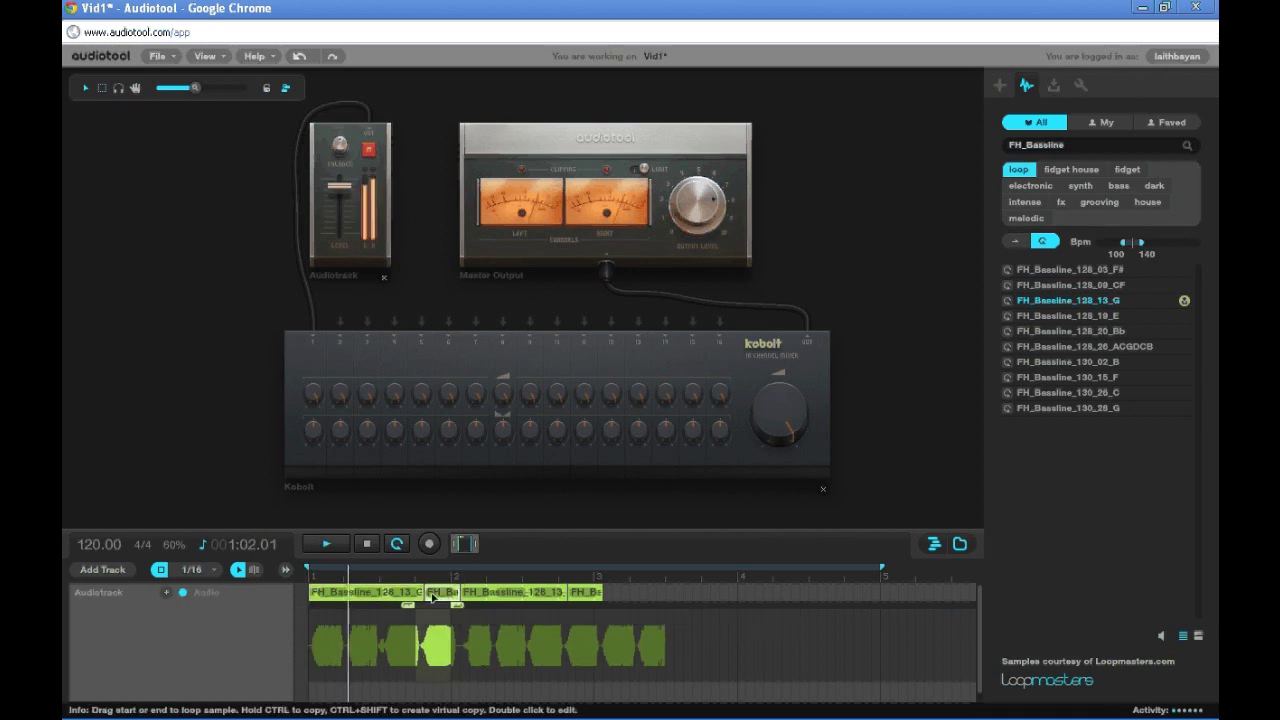
pyautogui.moveTo(431, 609); pyautogui.dragTo(336, 611)
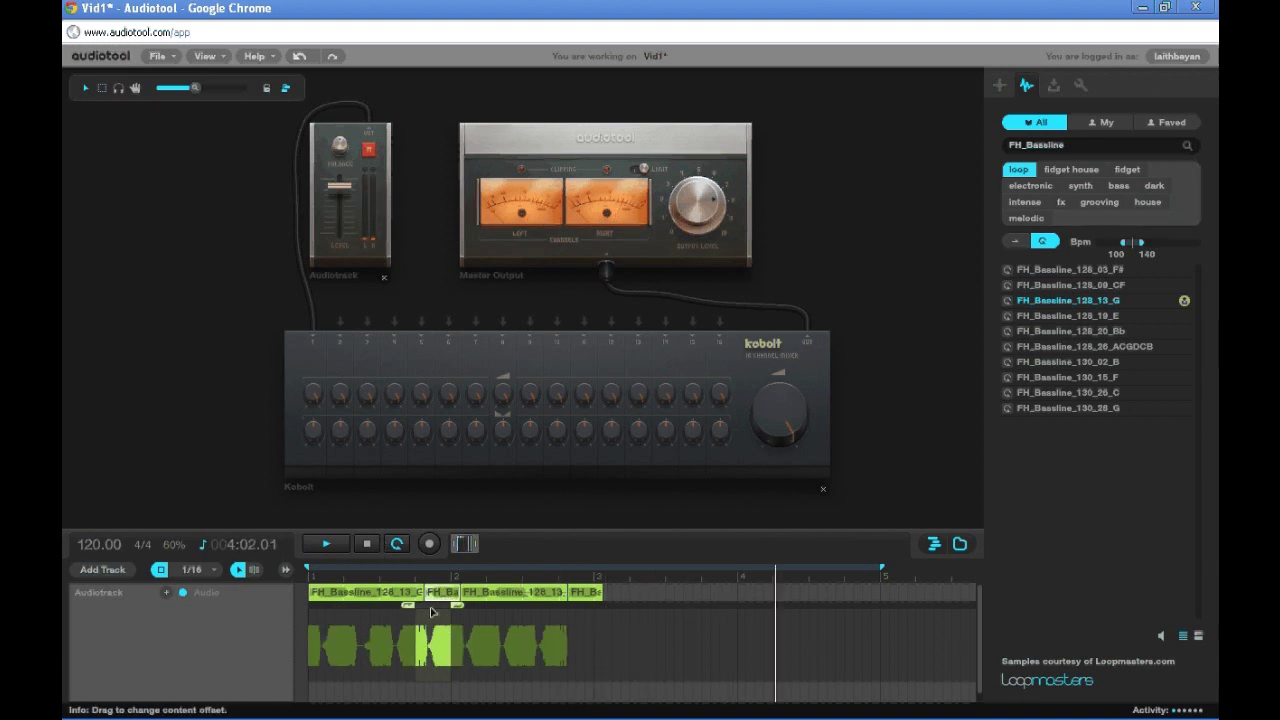
pyautogui.moveTo(432, 612)
pyautogui.mouseDown()
pyautogui.moveTo(449, 609)
pyautogui.moveTo(430, 601)
pyautogui.mouseUp()
pyautogui.press('space')
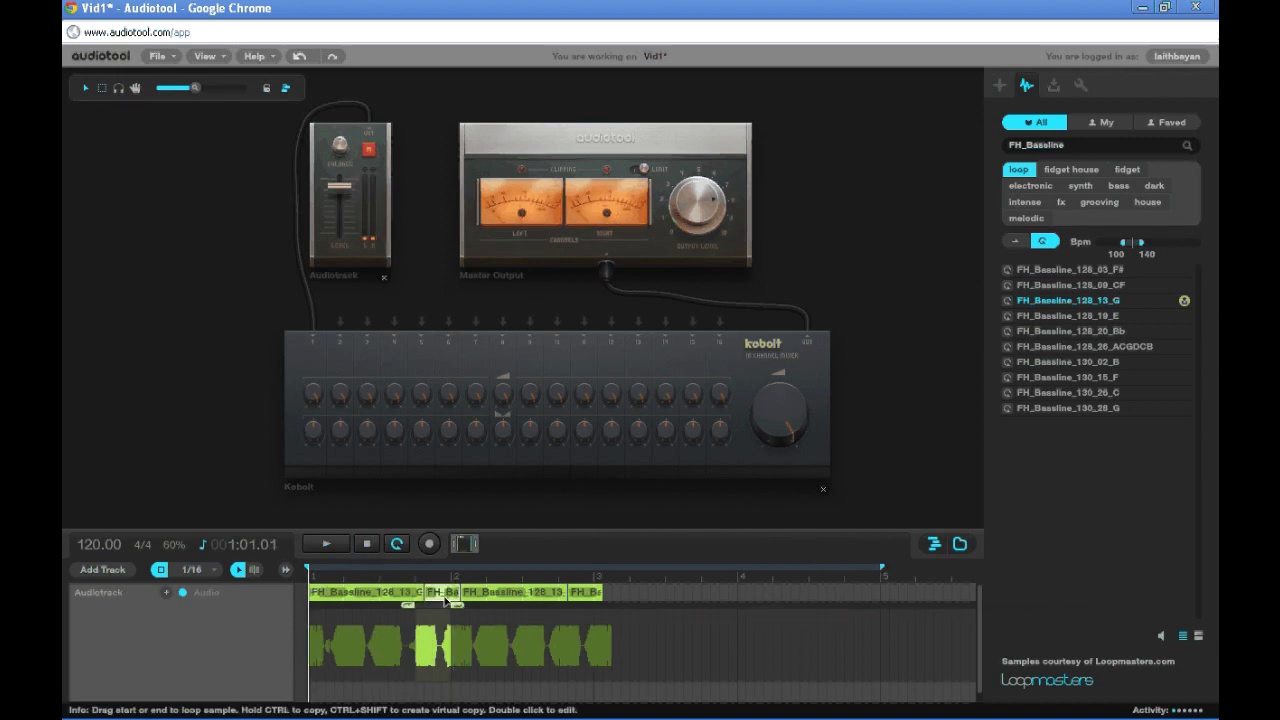
pyautogui.moveTo(434, 610); pyautogui.dragTo(526, 620)
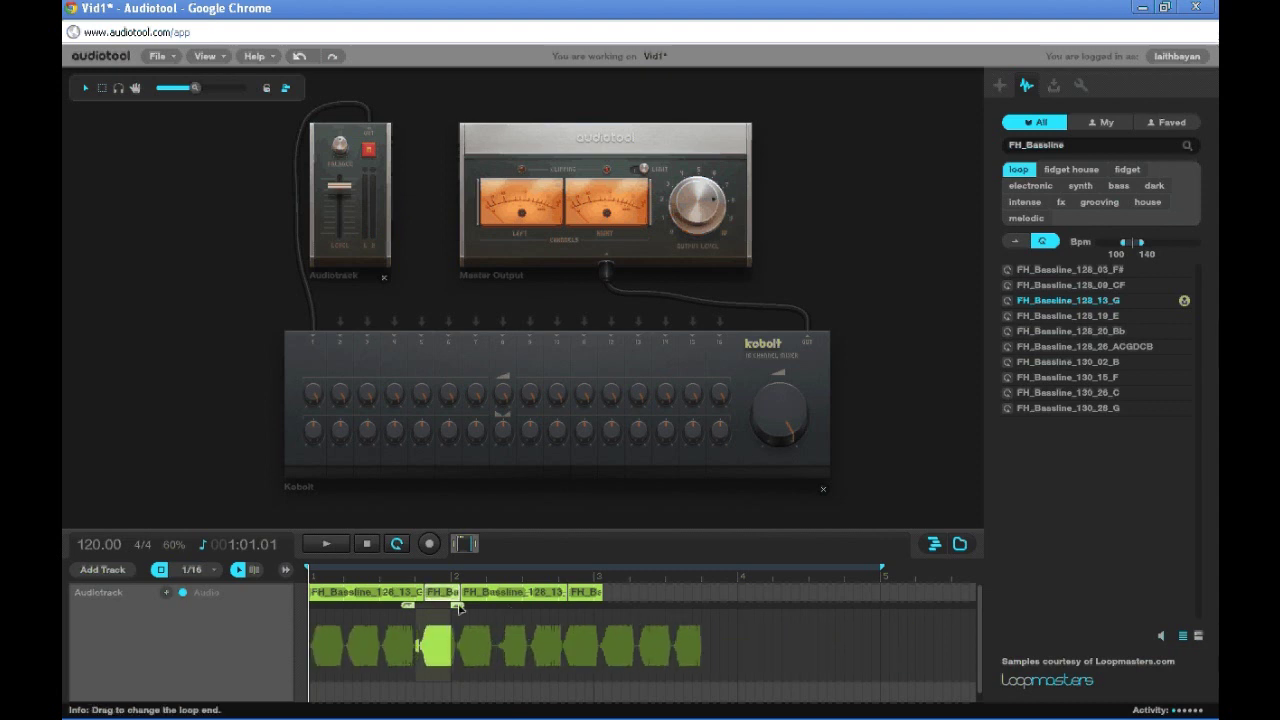
# Shorten the timeline loop to end with the last slice just after bar 3, and shift the second slice's content offset during playback
pyautogui.moveTo(883, 571)
pyautogui.mouseDown()
pyautogui.moveTo(768, 586)
pyautogui.moveTo(536, 580)
pyautogui.moveTo(591, 578)
pyautogui.mouseUp()
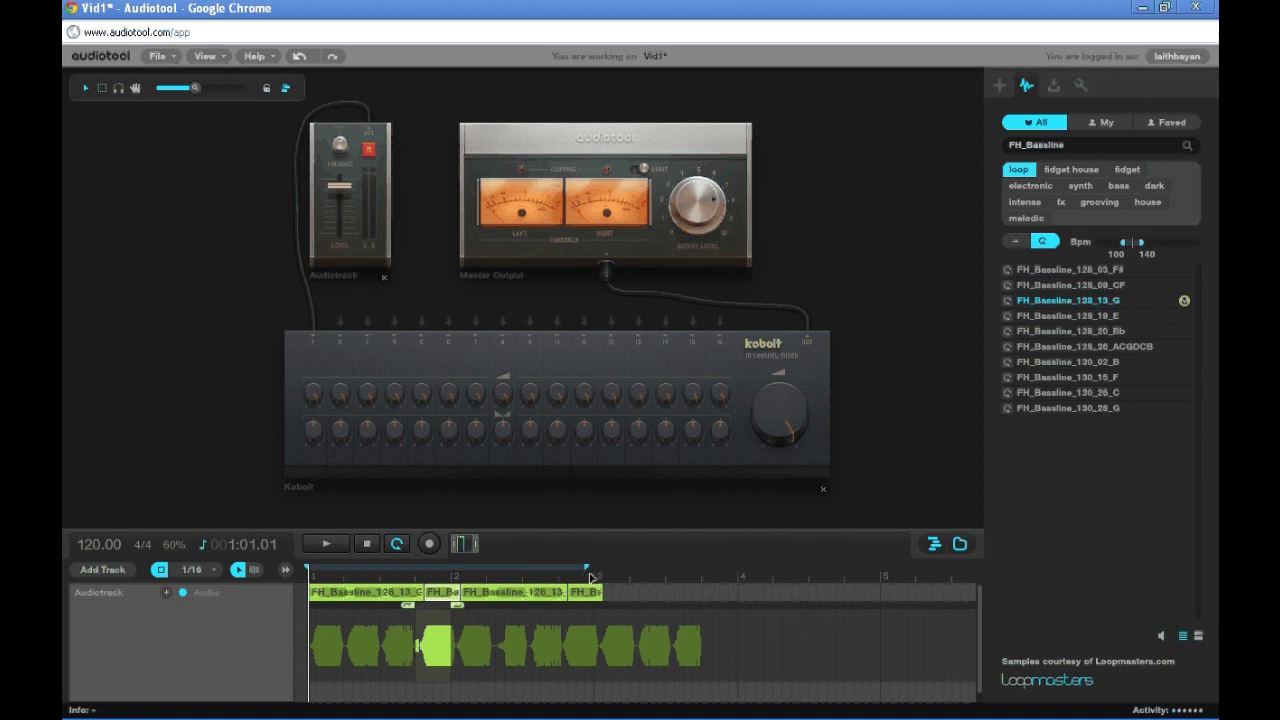
pyautogui.click(326, 545)
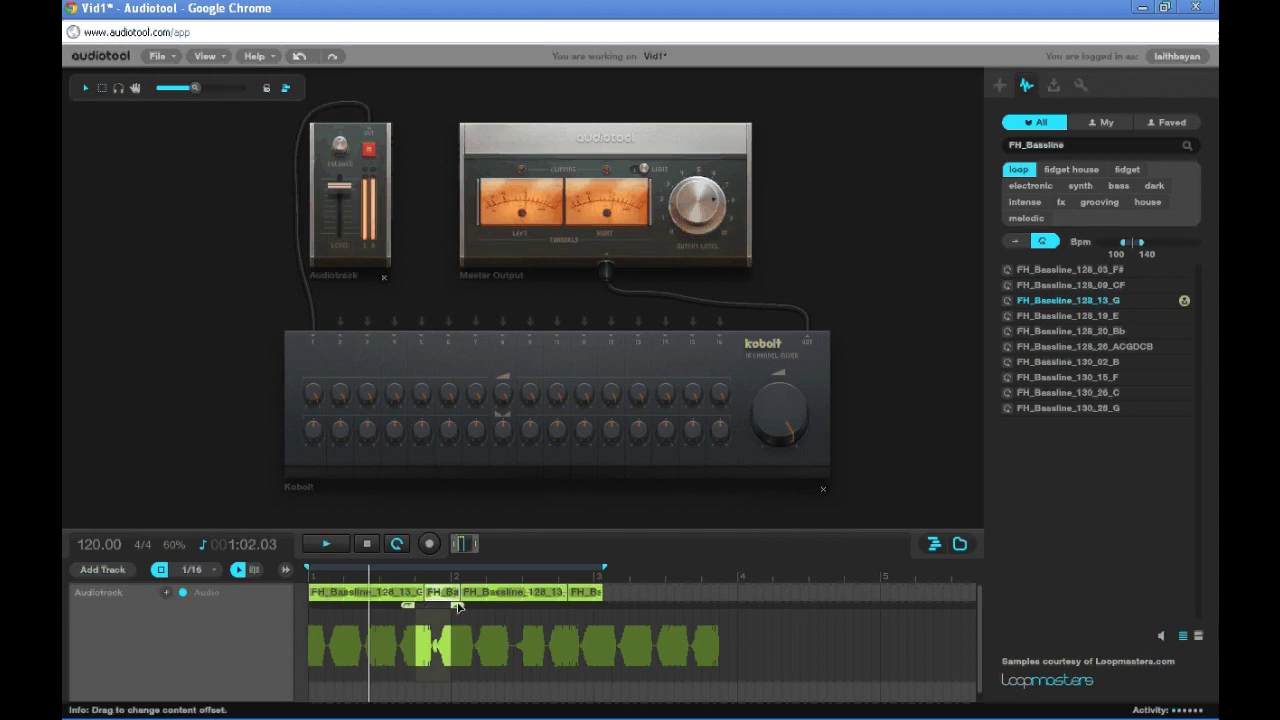
pyautogui.moveTo(505, 603); pyautogui.dragTo(463, 607)
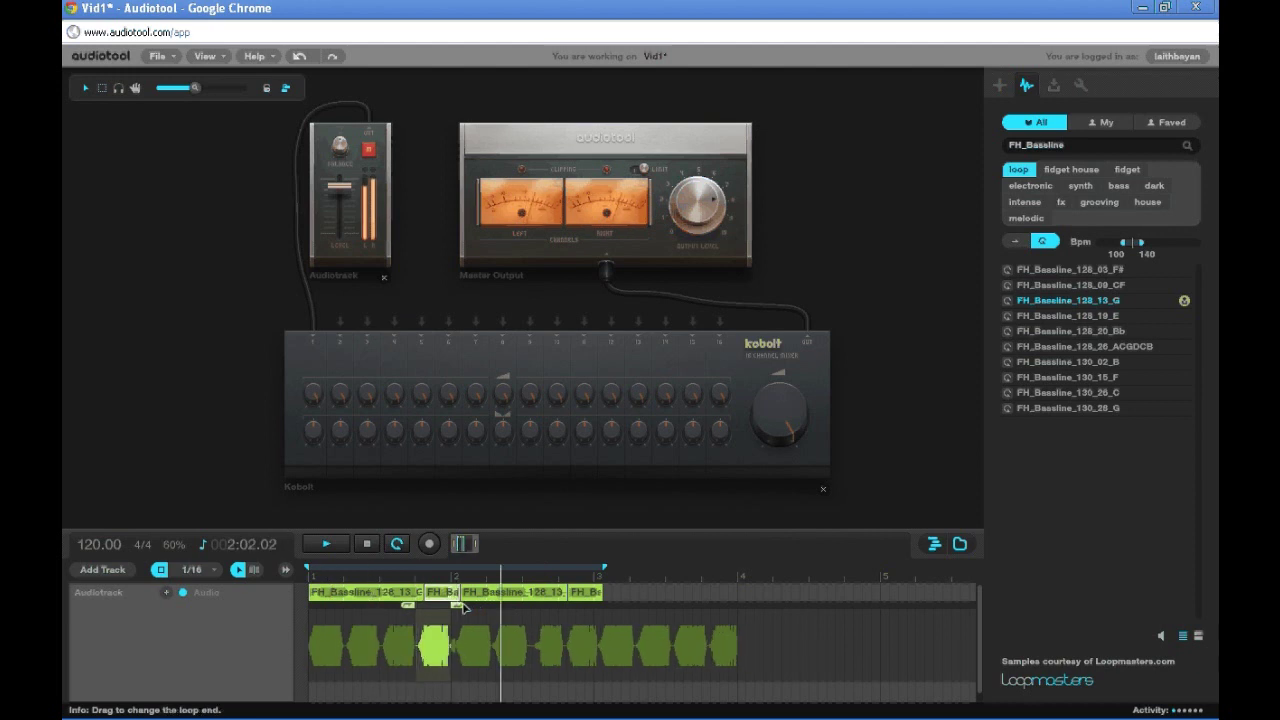
# Narrow the second slice's sample loop to about one sixteenth at its start, and stop playback
pyautogui.moveTo(414, 608); pyautogui.dragTo(424, 608)
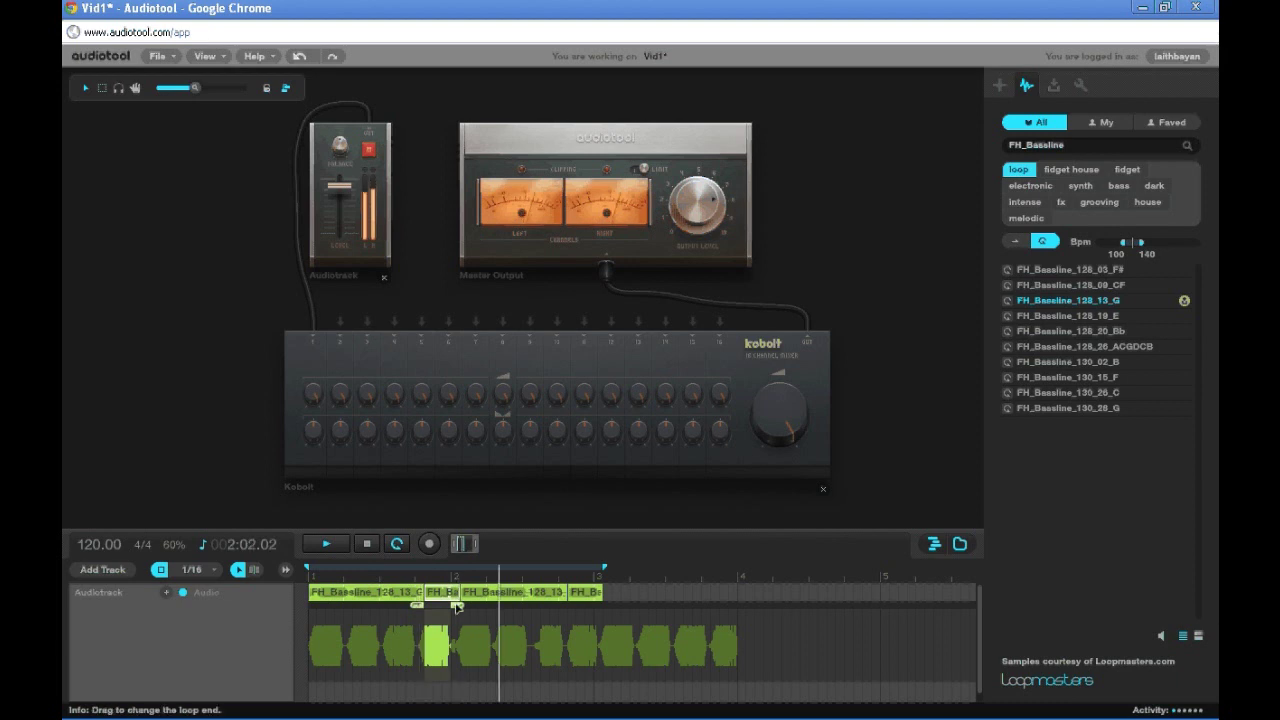
pyautogui.moveTo(457, 606); pyautogui.dragTo(437, 610)
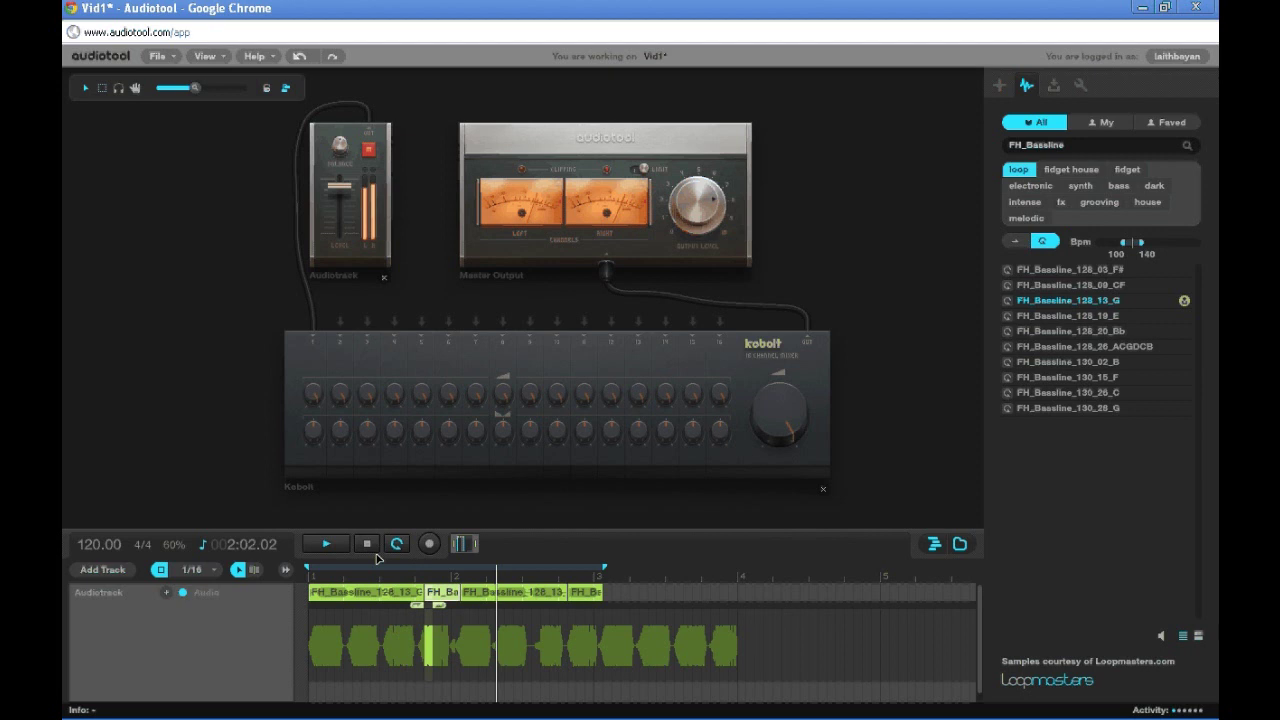
pyautogui.press('space')
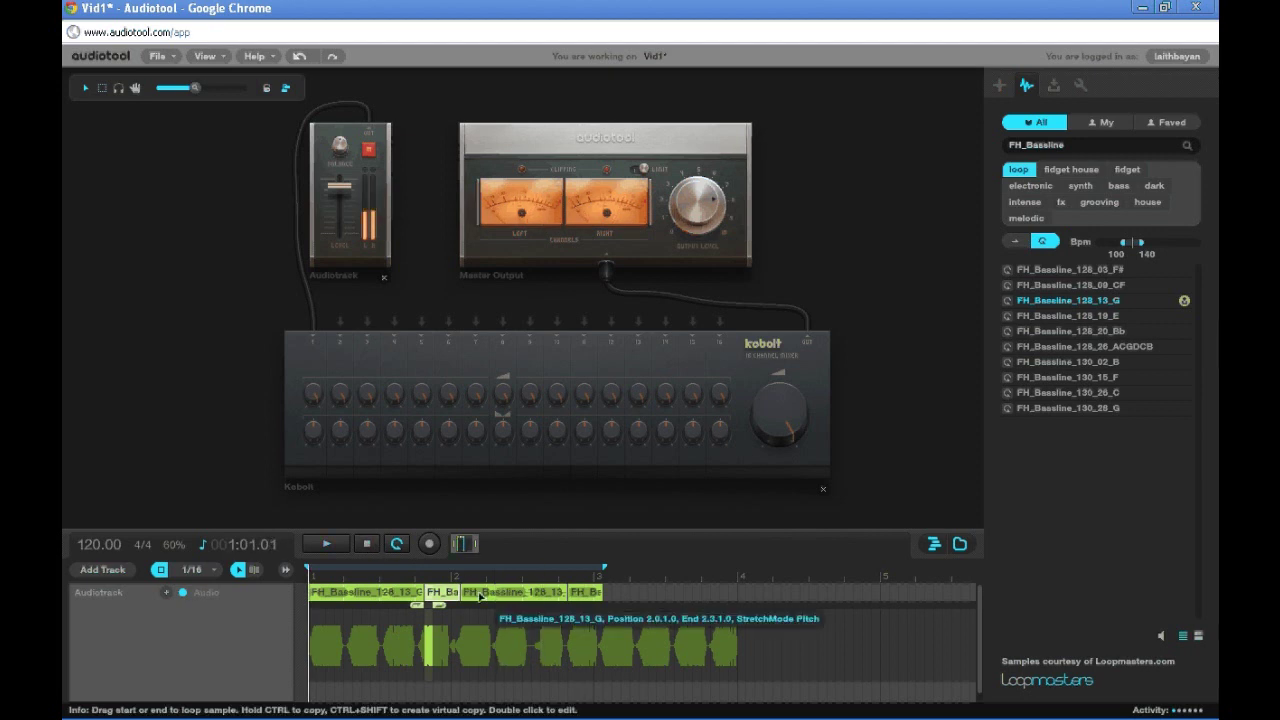
# Show the waveforms of the third and fourth slices in turn and play back the arrangement with each
pyautogui.click(325, 544)
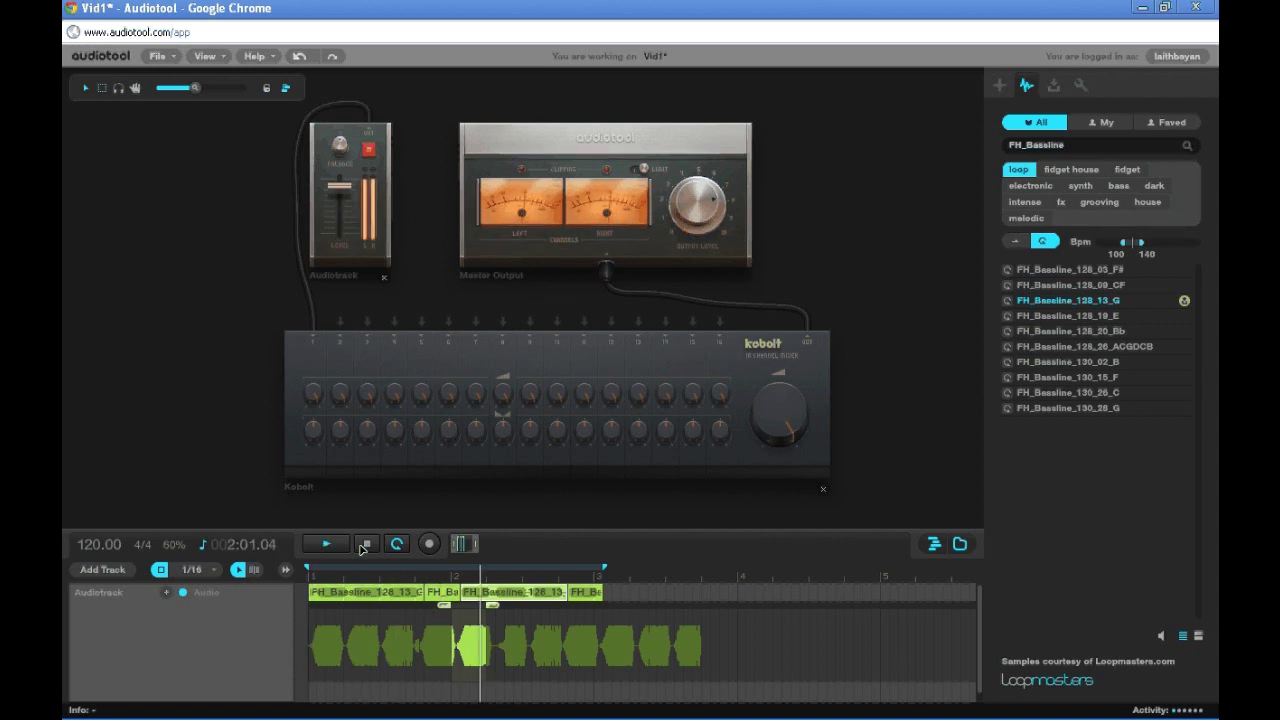
pyautogui.click(364, 545)
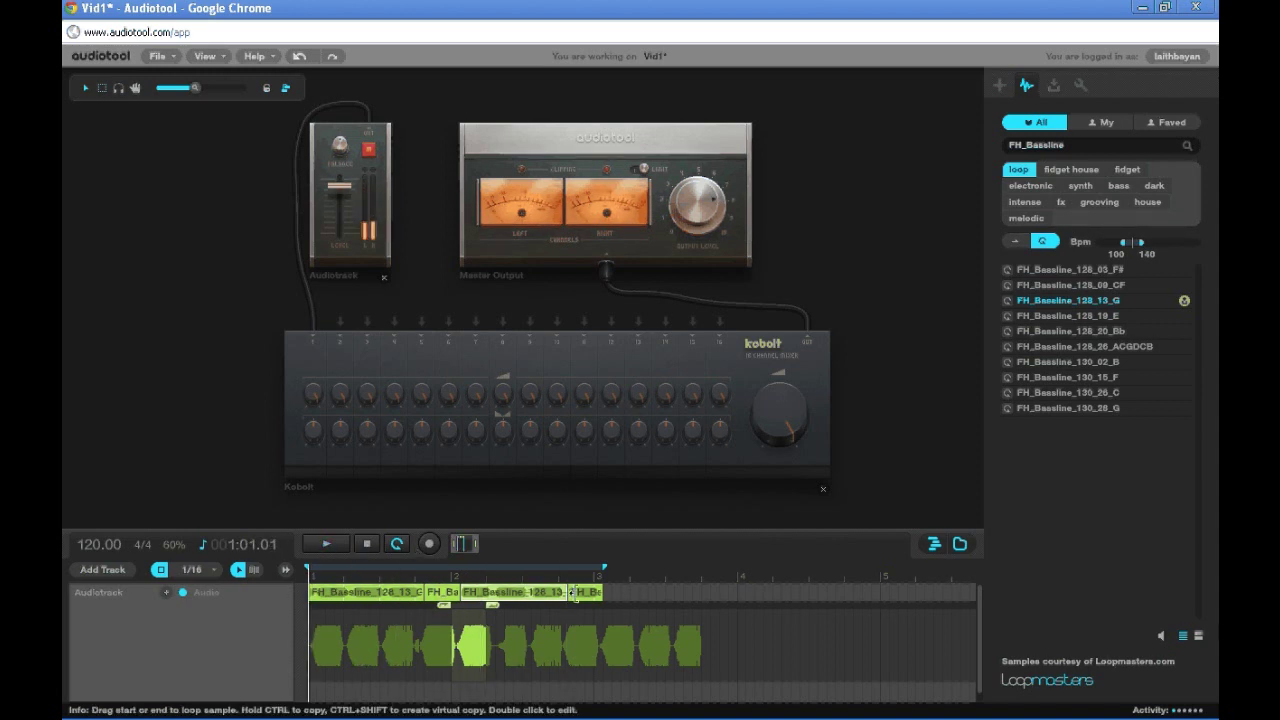
pyautogui.moveTo(564, 593); pyautogui.dragTo(580, 597)
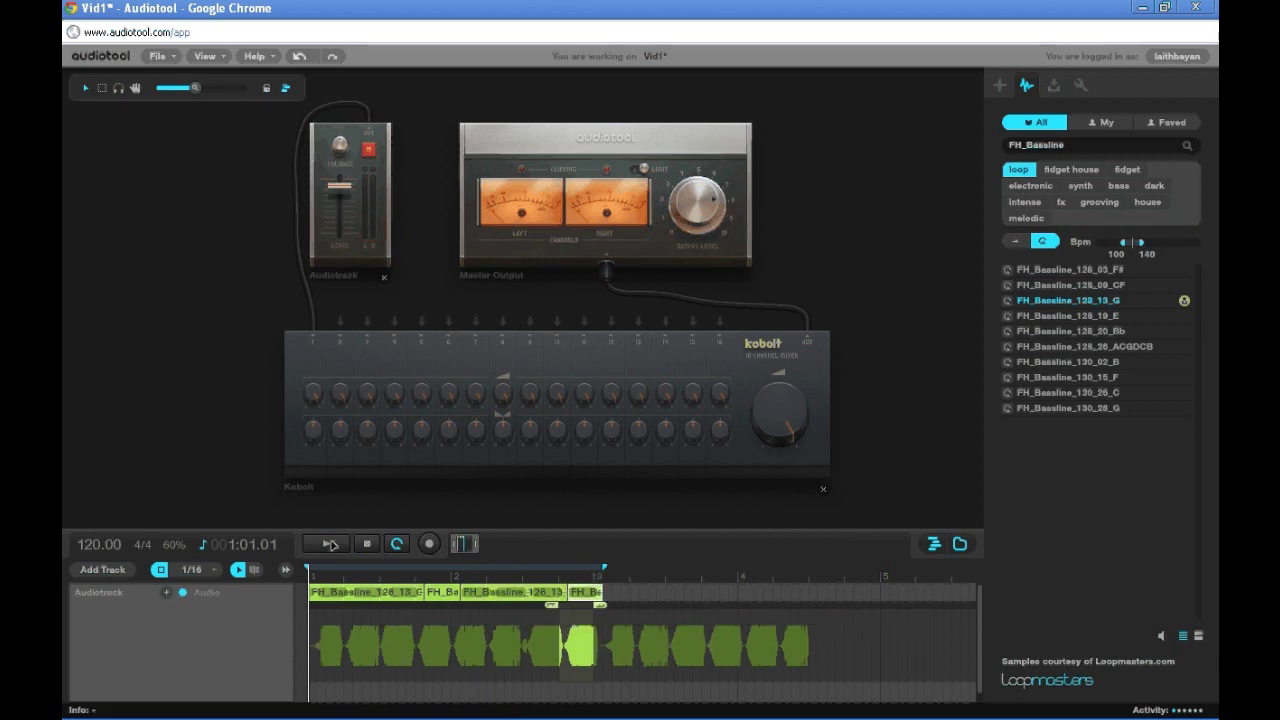
pyautogui.press('space')
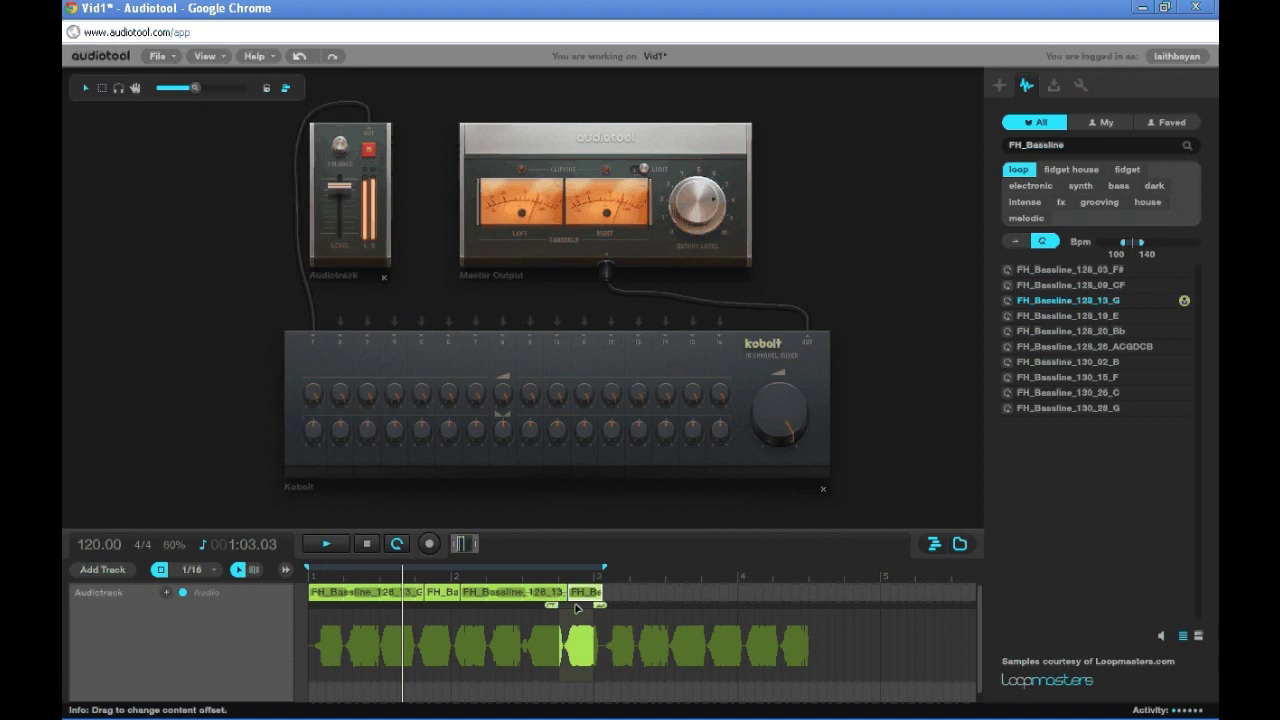
# Shift the fourth slice's content offset earlier, narrow its sample loop to about one sixteenth, and stop playback
pyautogui.moveTo(576, 607); pyautogui.dragTo(423, 622)
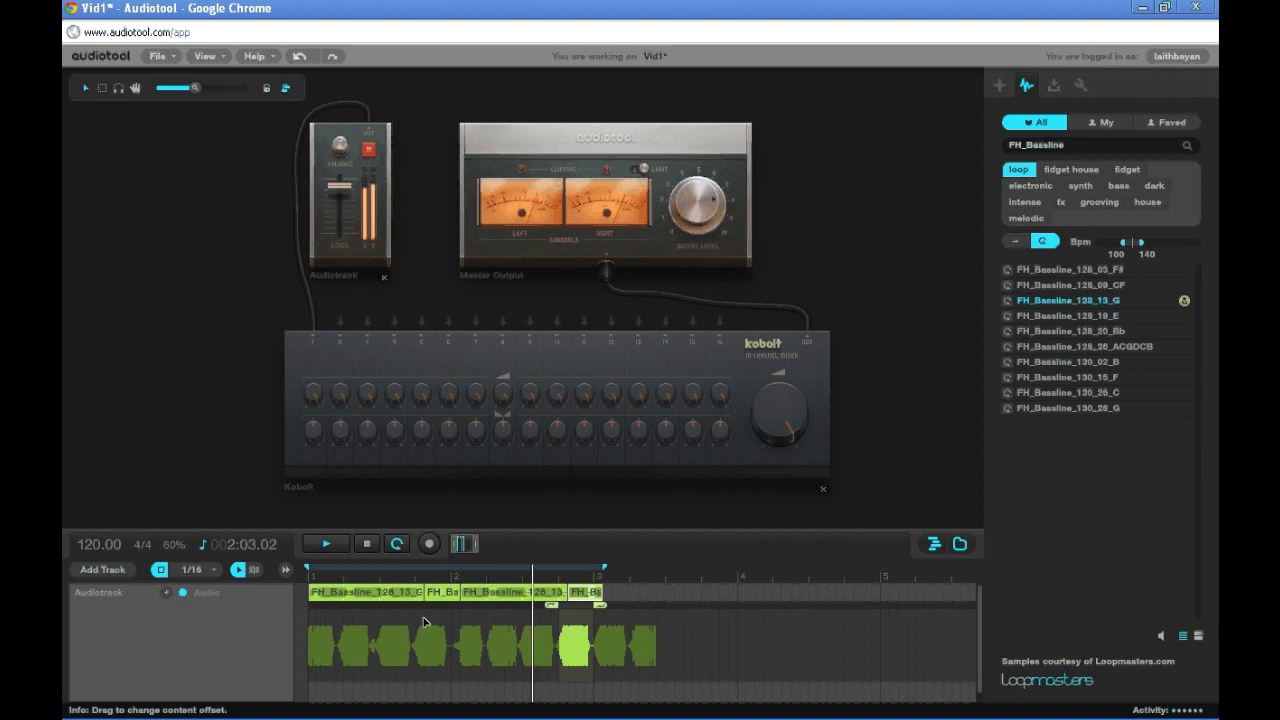
pyautogui.moveTo(423, 622); pyautogui.dragTo(367, 622)
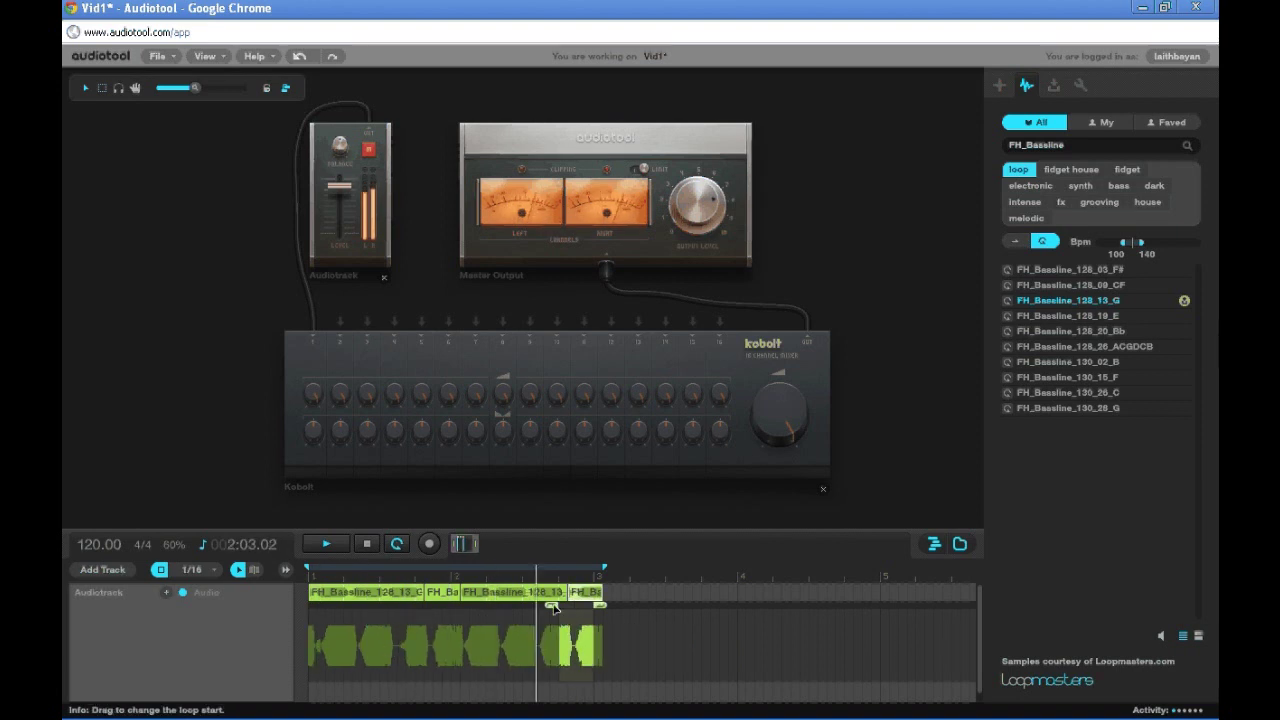
pyautogui.moveTo(553, 607); pyautogui.dragTo(590, 614)
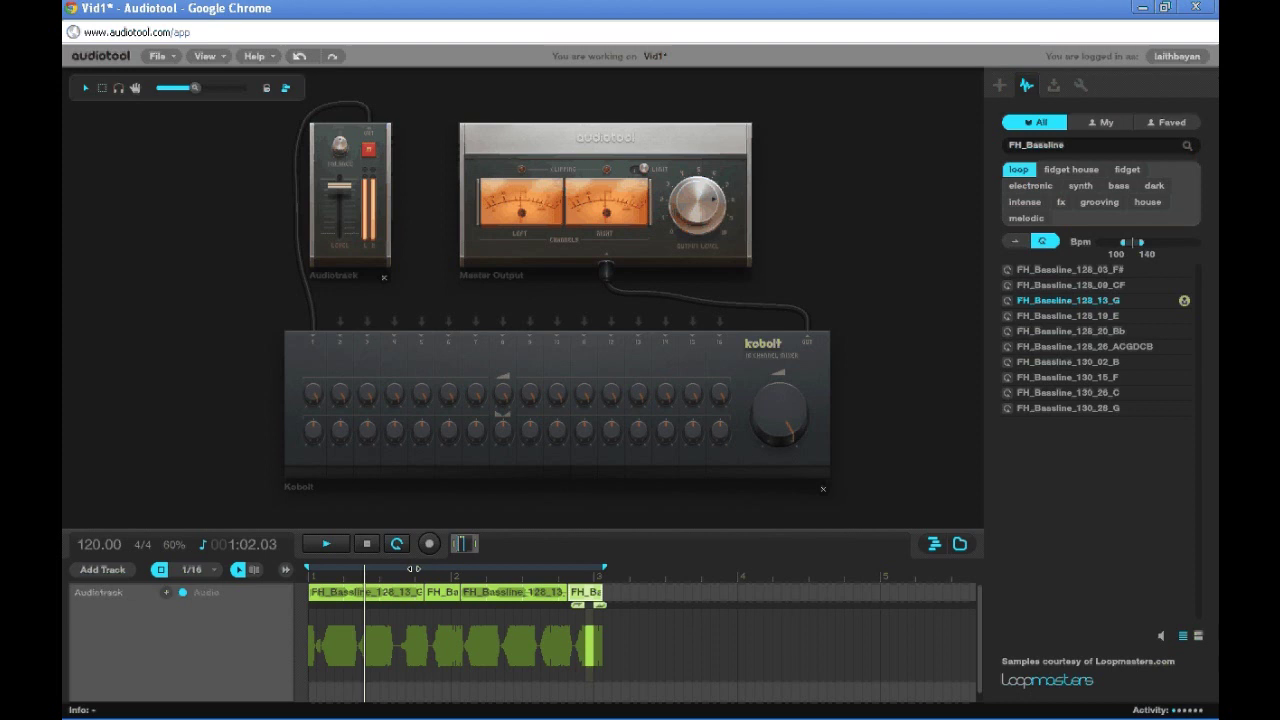
pyautogui.click(372, 545)
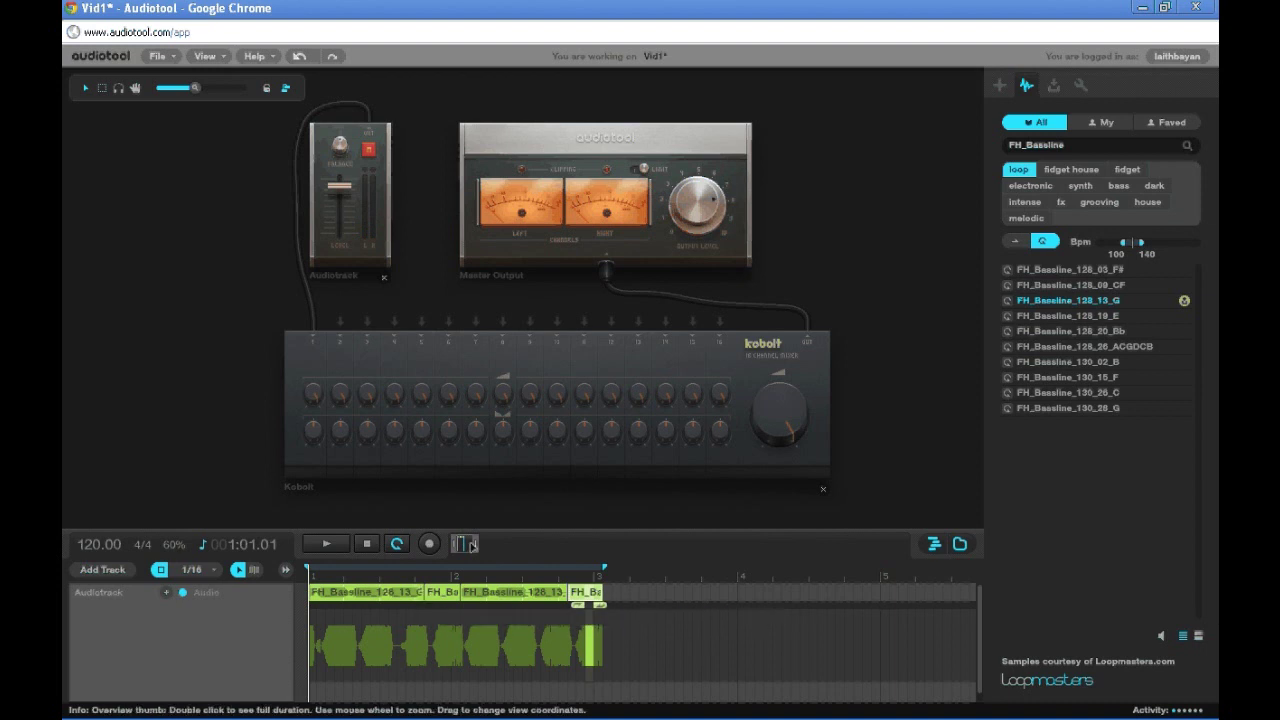
# Shorten the ends of the first and third bassline slices by about one sixteenth each
pyautogui.scroll(1, 477, 545)
pyautogui.scroll(3, 477, 545)
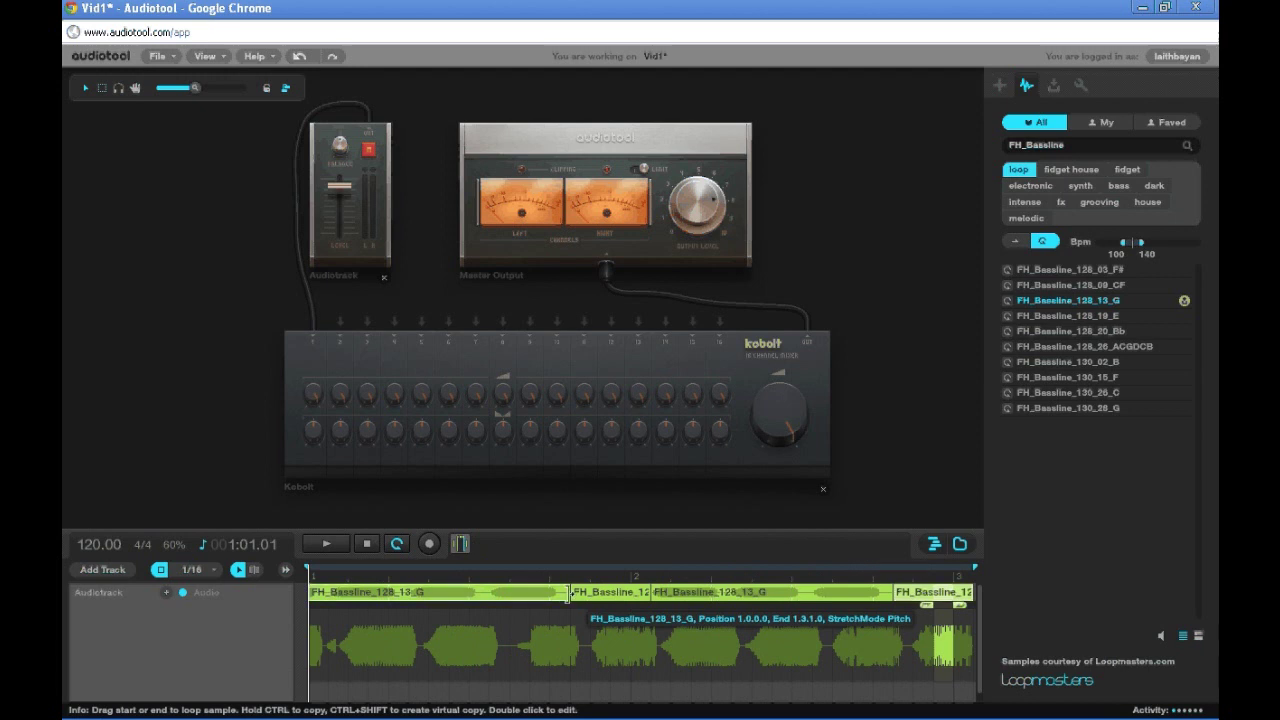
pyautogui.moveTo(568, 594); pyautogui.dragTo(549, 594)
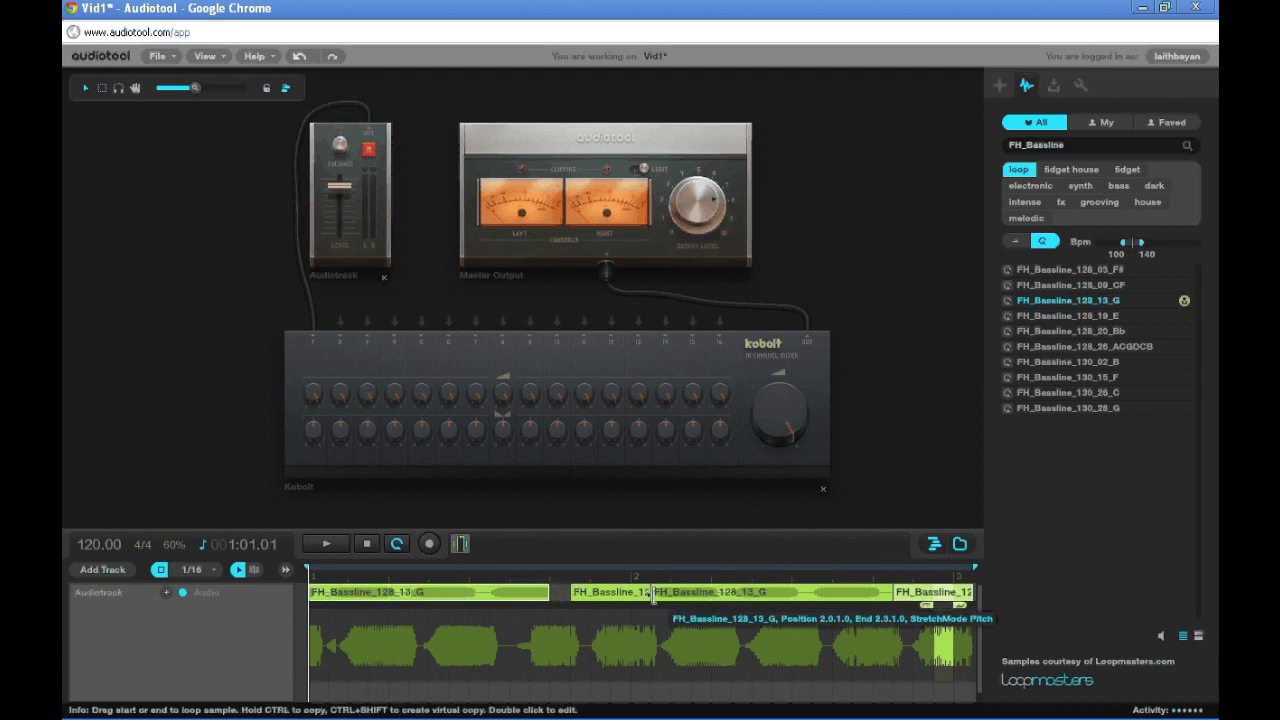
pyautogui.moveTo(647, 594); pyautogui.dragTo(650, 594)
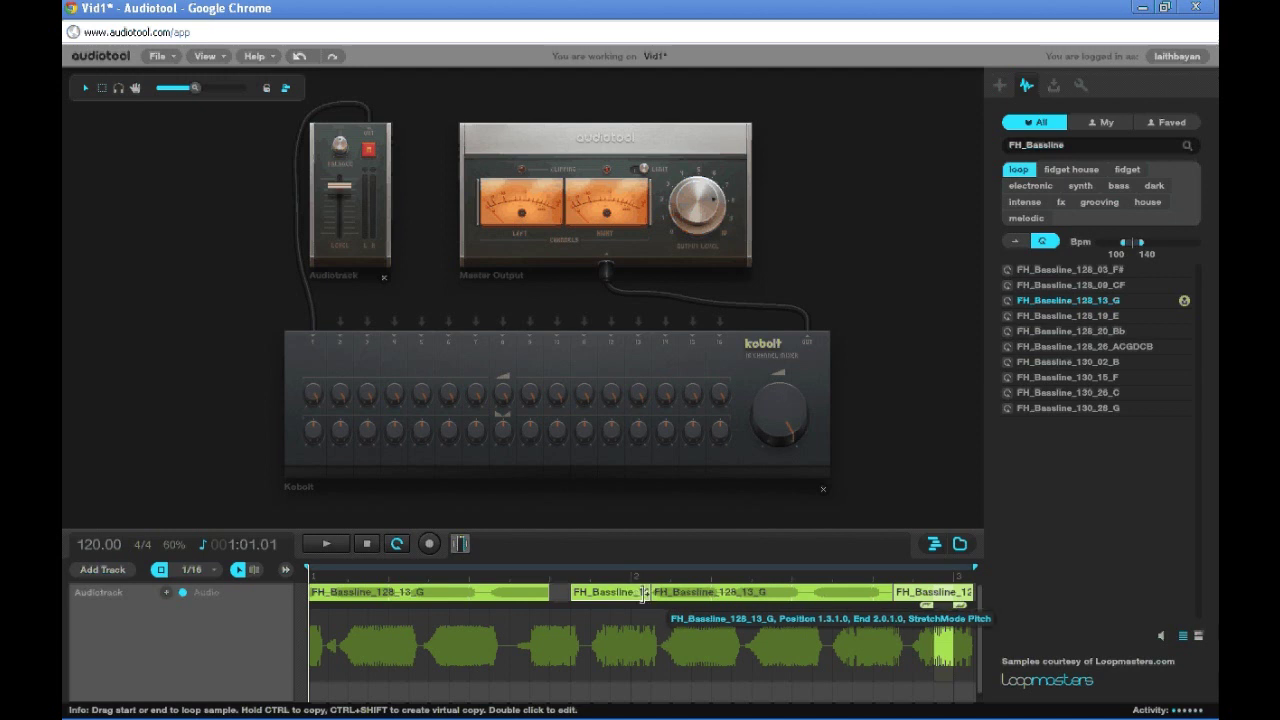
pyautogui.moveTo(891, 595); pyautogui.dragTo(872, 595)
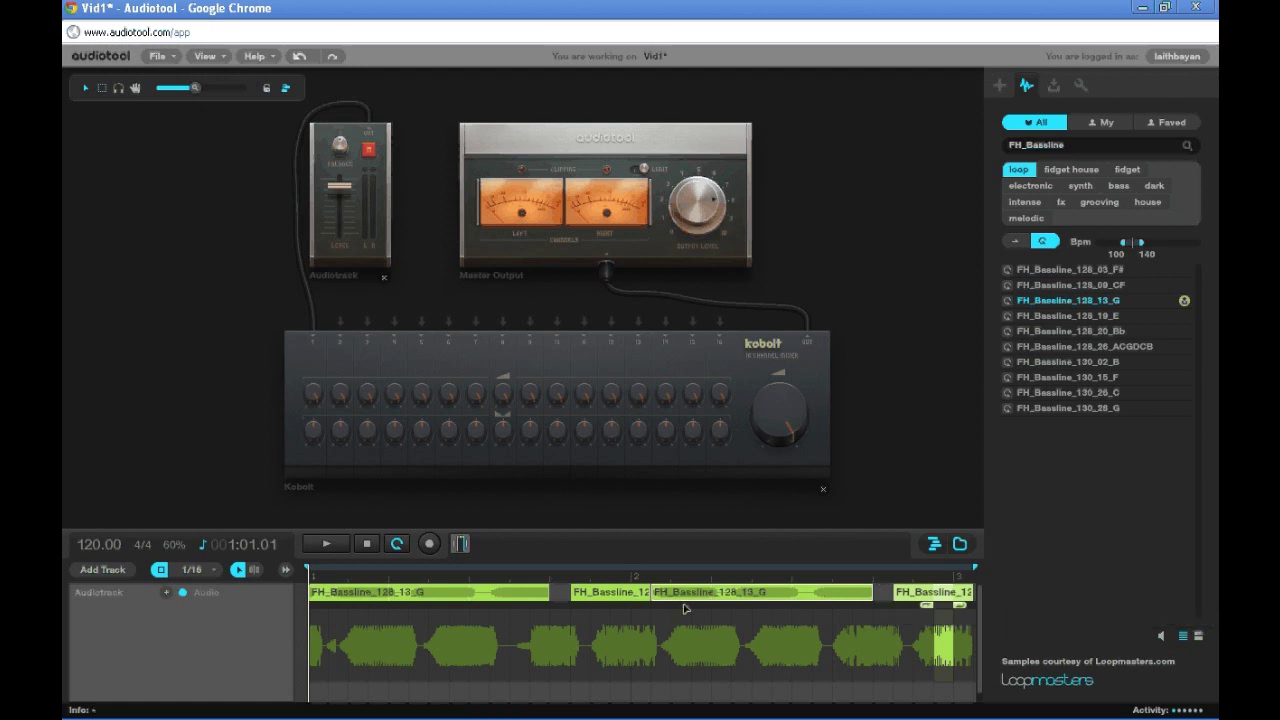
# Move the second, third and fourth bassline slices earlier so that all four slices follow one another without gaps
pyautogui.moveTo(605, 596); pyautogui.dragTo(596, 602)
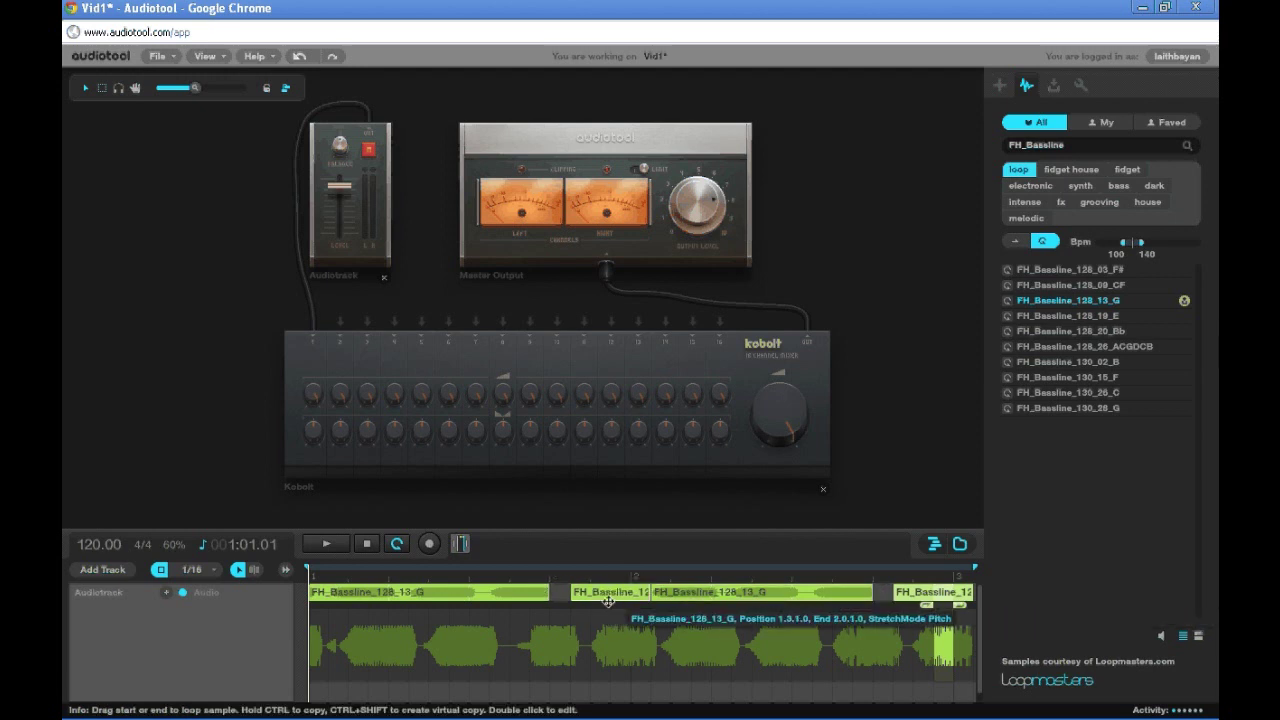
pyautogui.moveTo(697, 595); pyautogui.dragTo(677, 595)
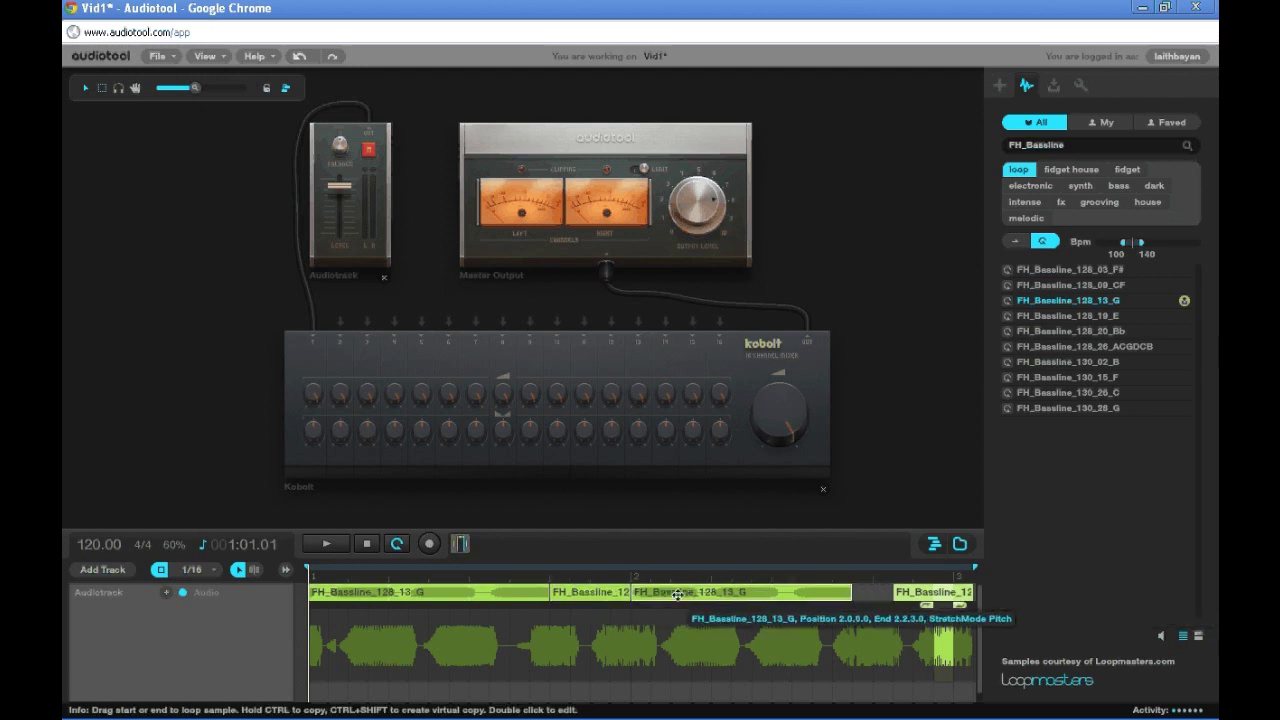
pyautogui.moveTo(915, 595); pyautogui.dragTo(874, 595)
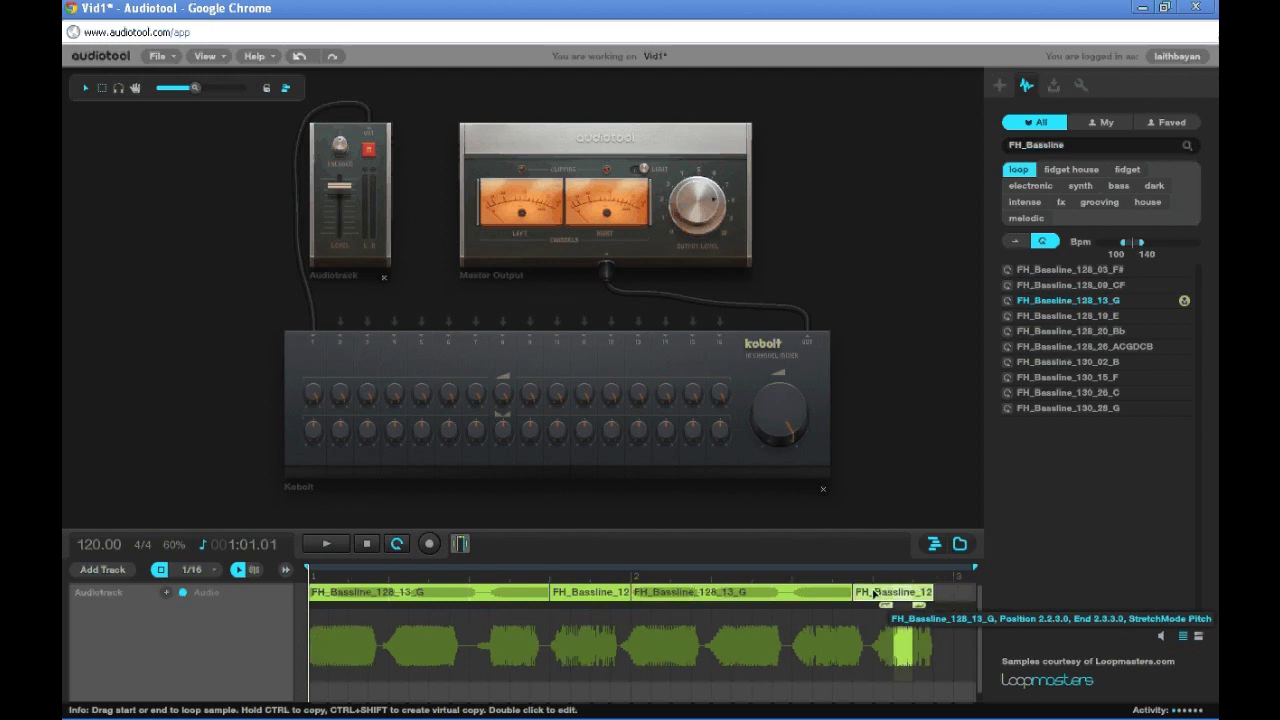
# Play back the closed-up bassline, shorten the timeline loop to end with the last slice, and stop playback
pyautogui.click(328, 552)
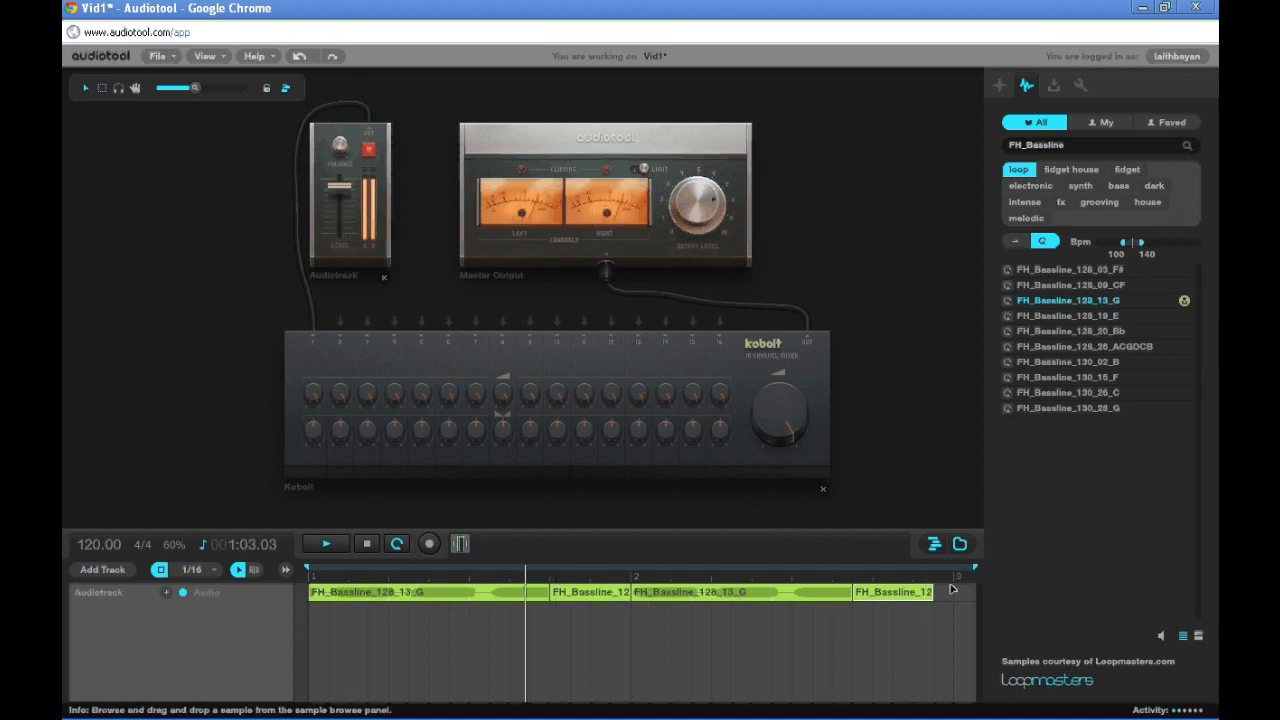
pyautogui.hscroll(1, 940, 590)
pyautogui.moveTo(948, 568); pyautogui.dragTo(906, 568)
pyautogui.click(366, 548)
pyautogui.click(366, 548)
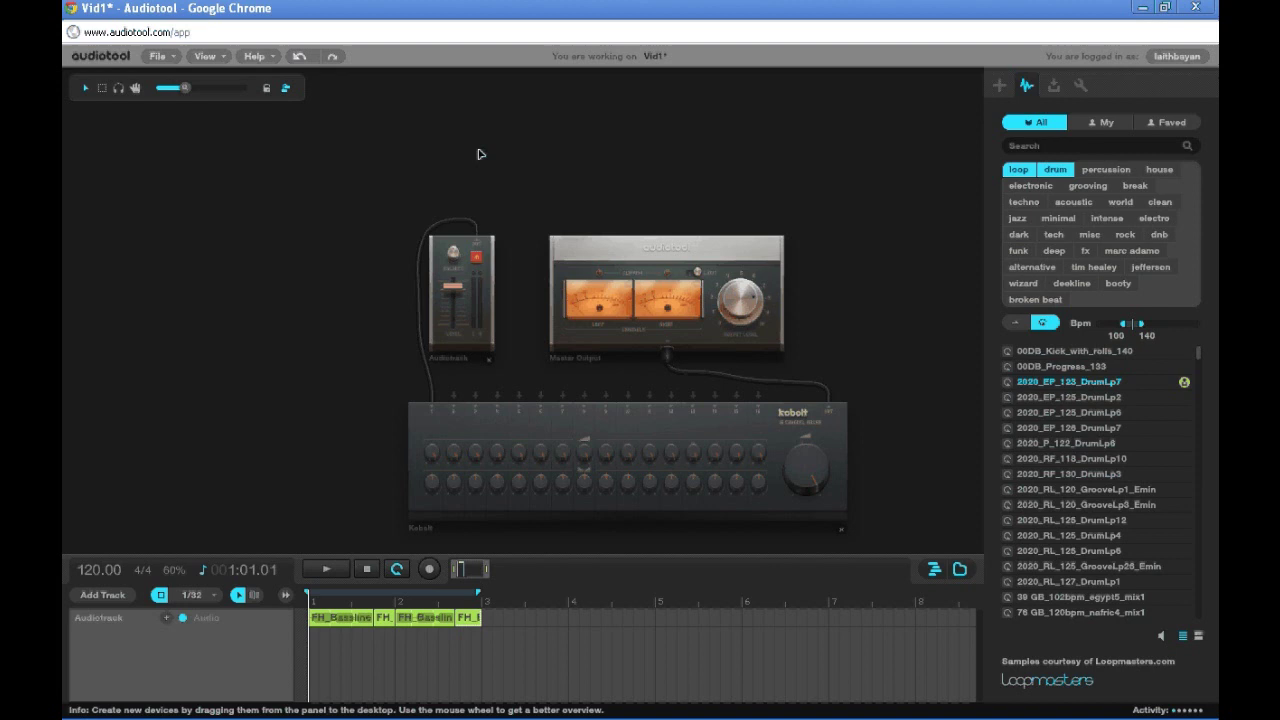
# Add a second Audiotrack beside the existing one, feeding the Kobolt mixer, and rename it Drums
pyautogui.click(1000, 87)
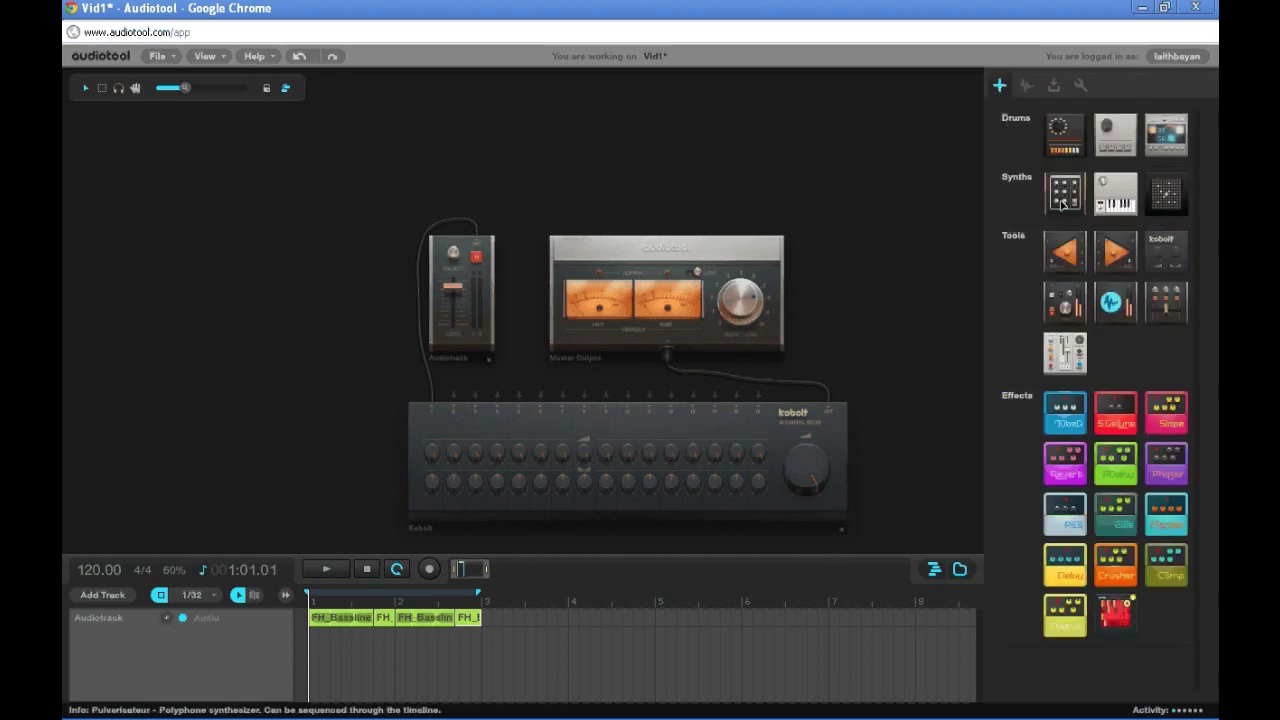
pyautogui.moveTo(1111, 302); pyautogui.dragTo(425, 292)
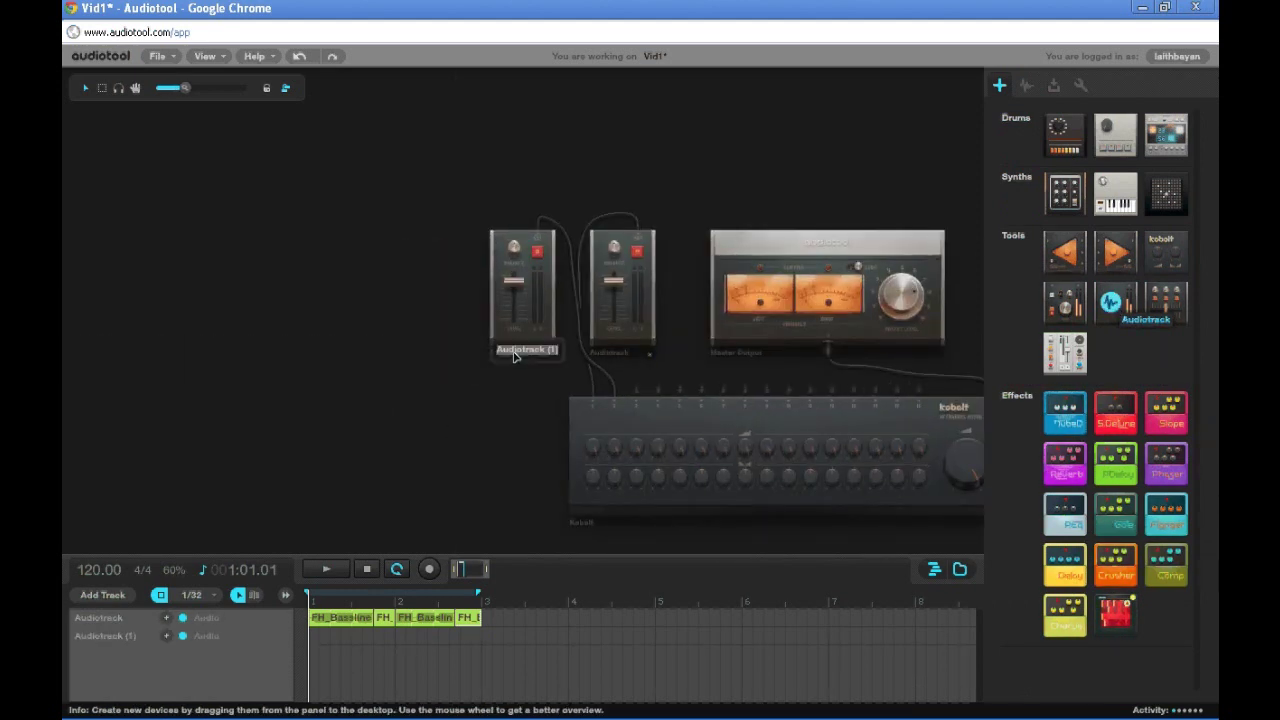
pyautogui.doubleClick(515, 350)
pyautogui.press('capslock')
pyautogui.write('D')
pyautogui.press('capslock')
pyautogui.write('rums')
pyautogui.press('Return')
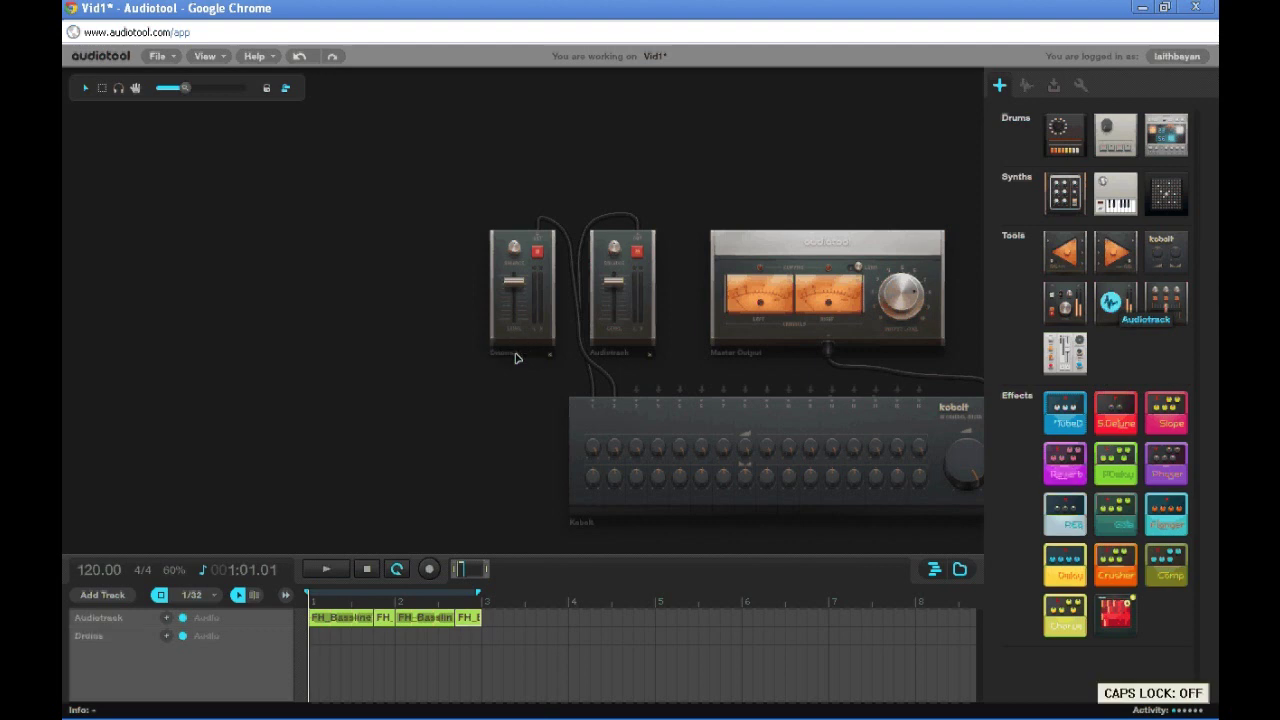
pyautogui.moveTo(522, 411); pyautogui.dragTo(403, 361)
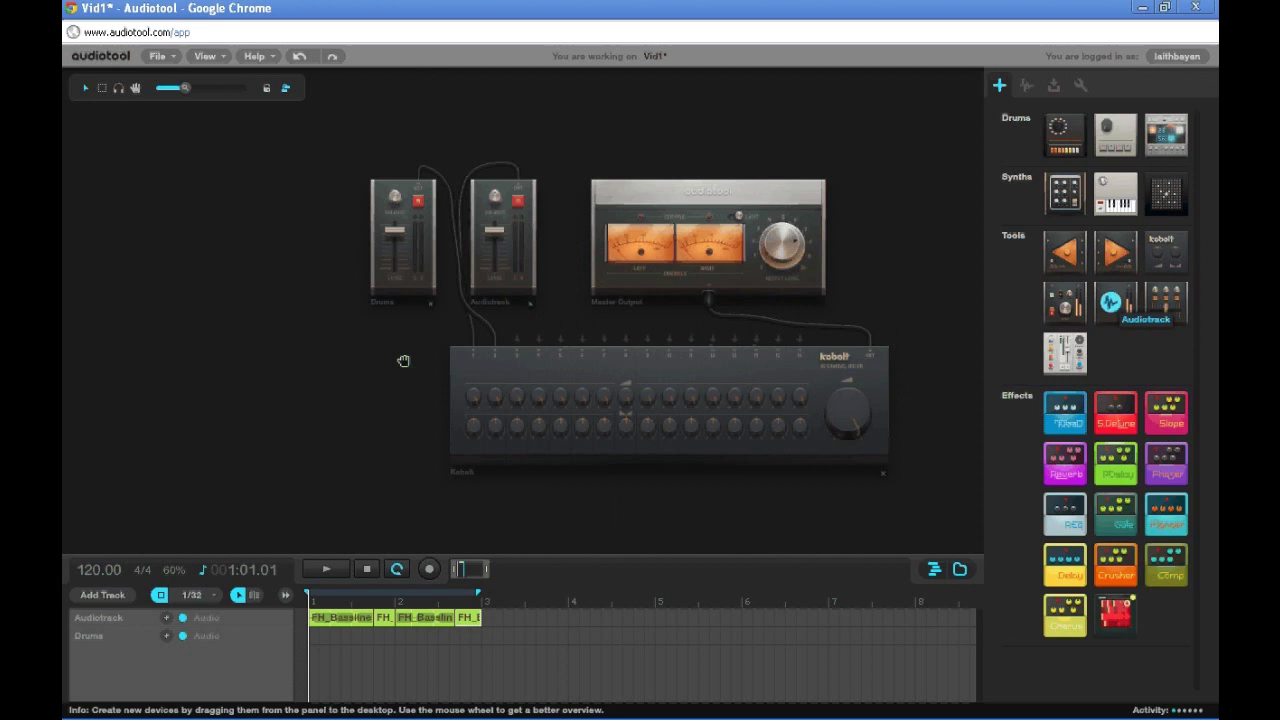
# Filter the sample library by loop and drum, and place 2020_EP_123_DrumLp7 on the Drums track at bar 1
pyautogui.click(1023, 90)
pyautogui.click(1017, 171)
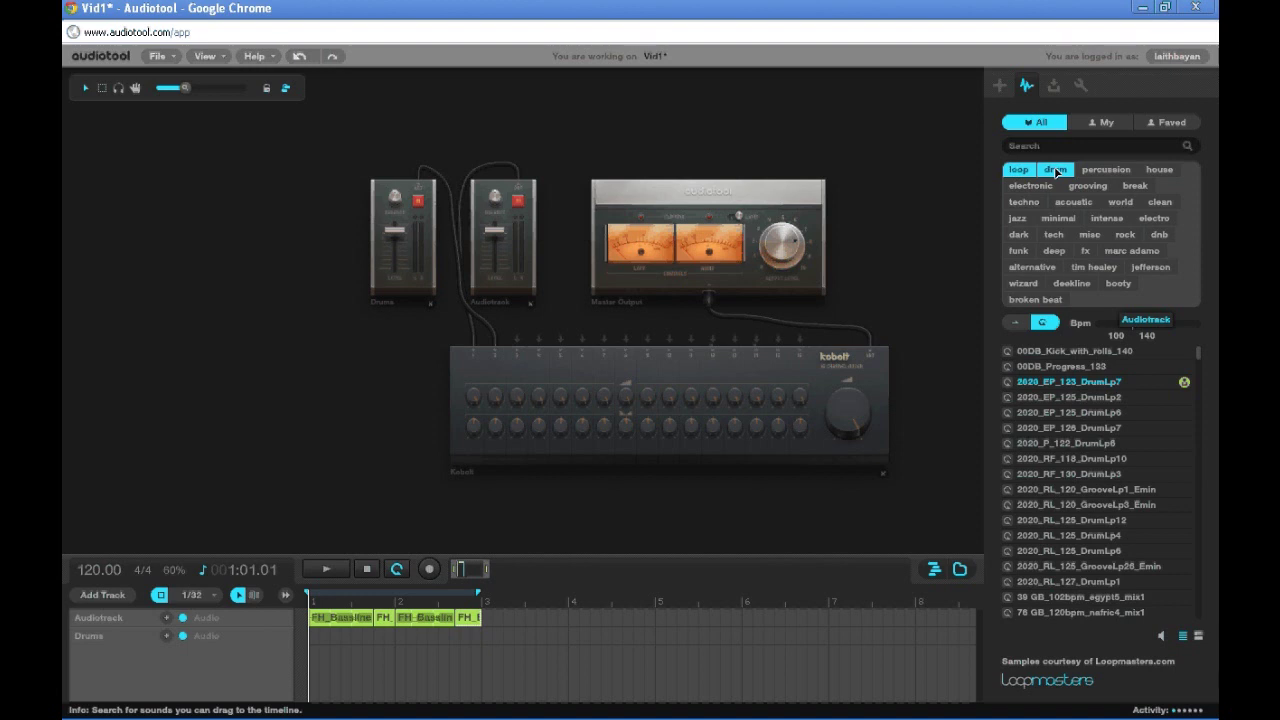
pyautogui.click(1056, 172)
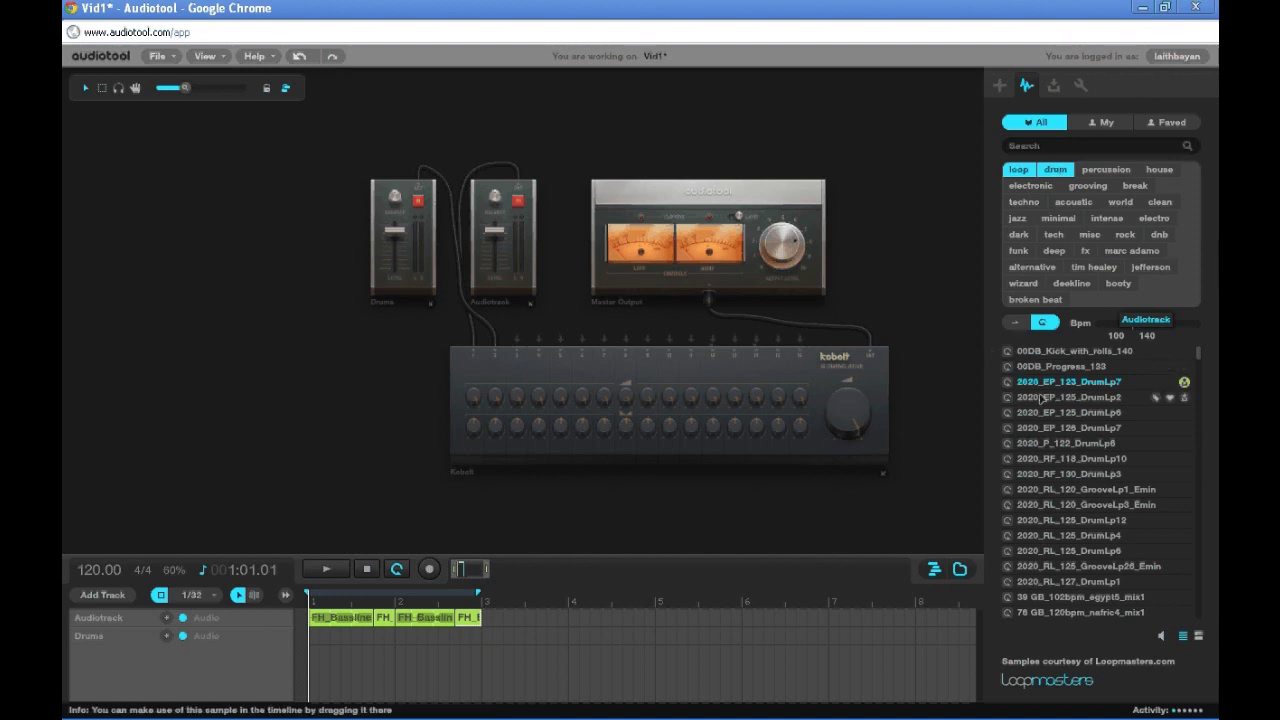
pyautogui.moveTo(1040, 385); pyautogui.dragTo(338, 648)
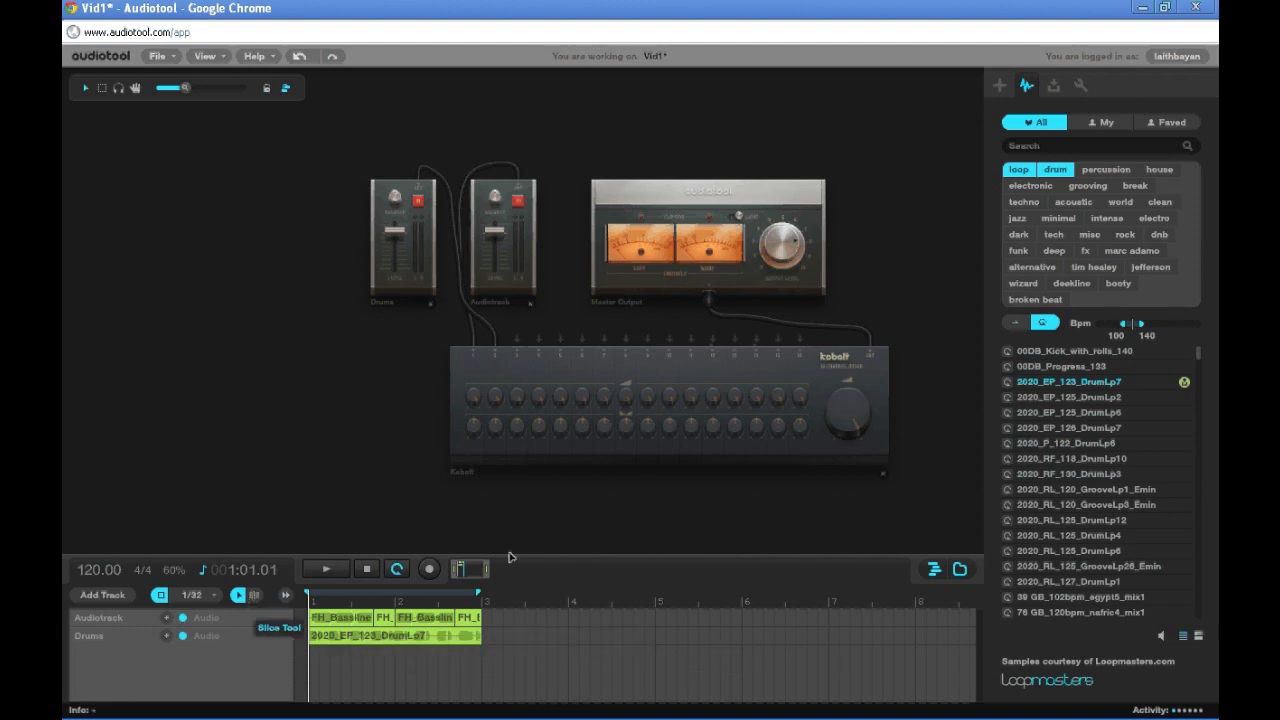
# Slice the drum loop at the same three positions as the cuts in the bassline above it
pyautogui.scroll(5, 381, 600)
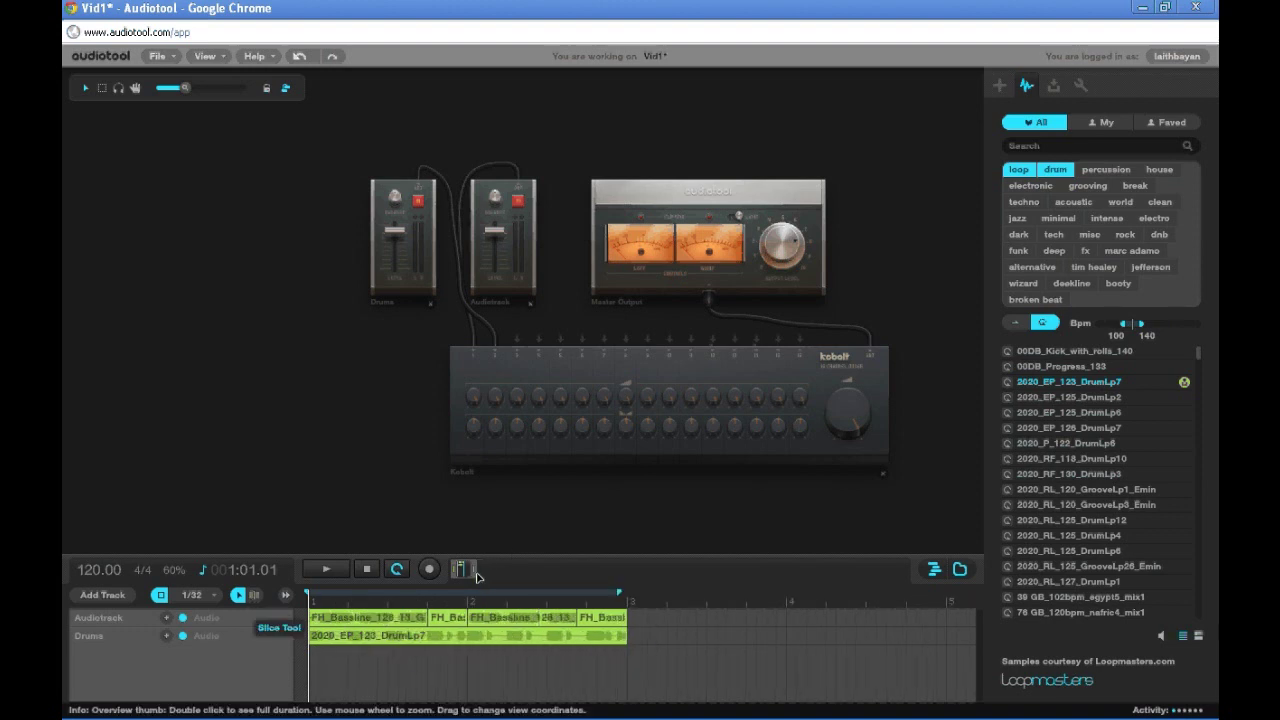
pyautogui.click(254, 595)
pyautogui.click(485, 638)
pyautogui.click(545, 638)
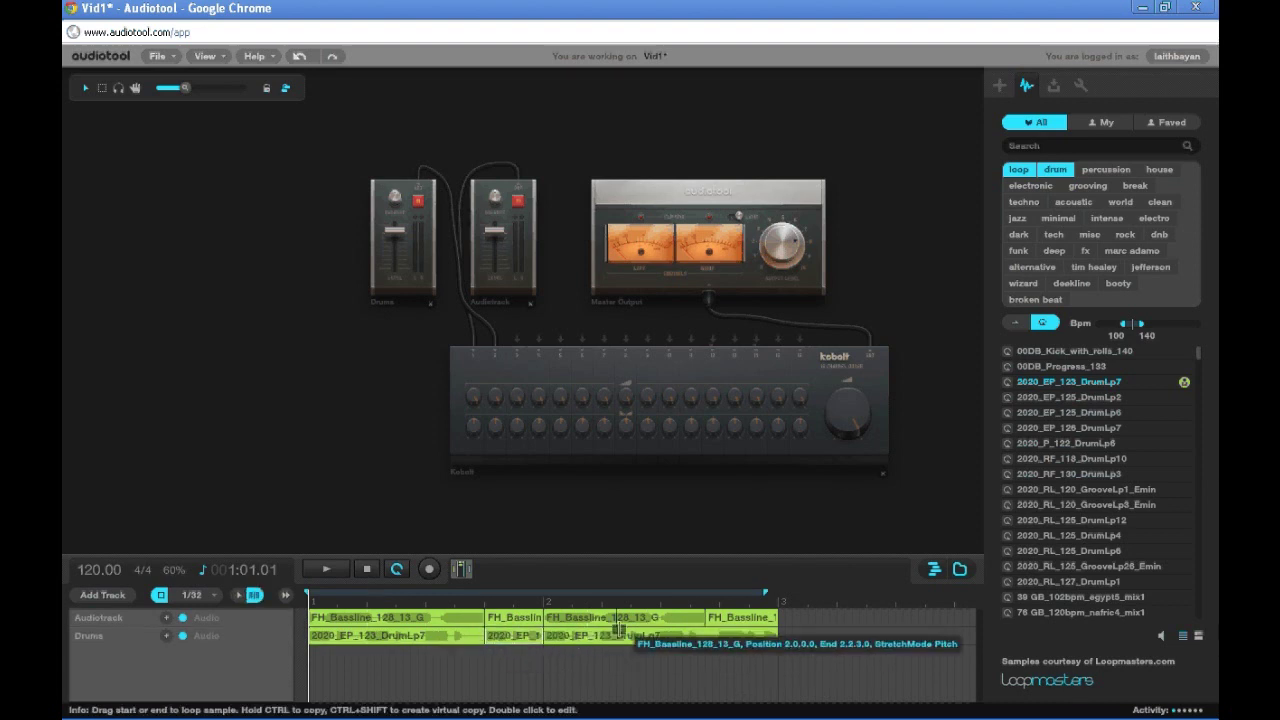
pyautogui.click(707, 637)
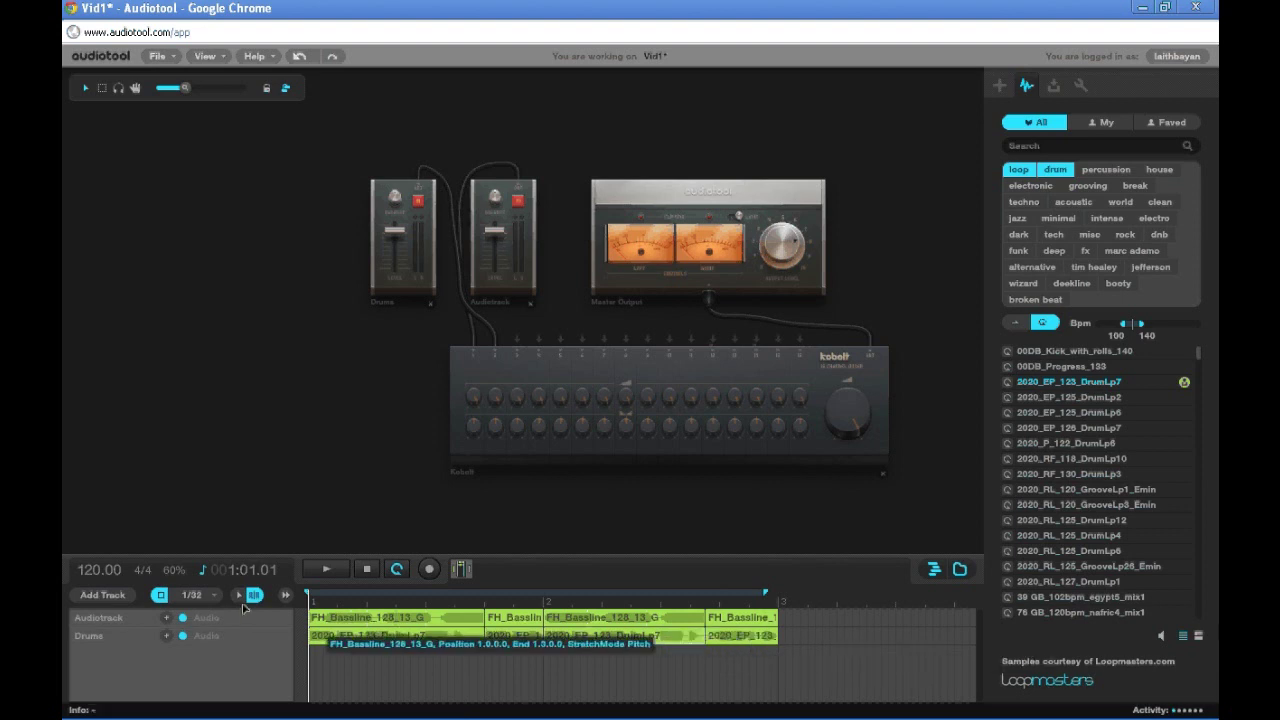
# Show the first drum slice's waveform, play back both tracks together, and stop playback
pyautogui.click(238, 595)
pyautogui.click(347, 640)
pyautogui.click(325, 569)
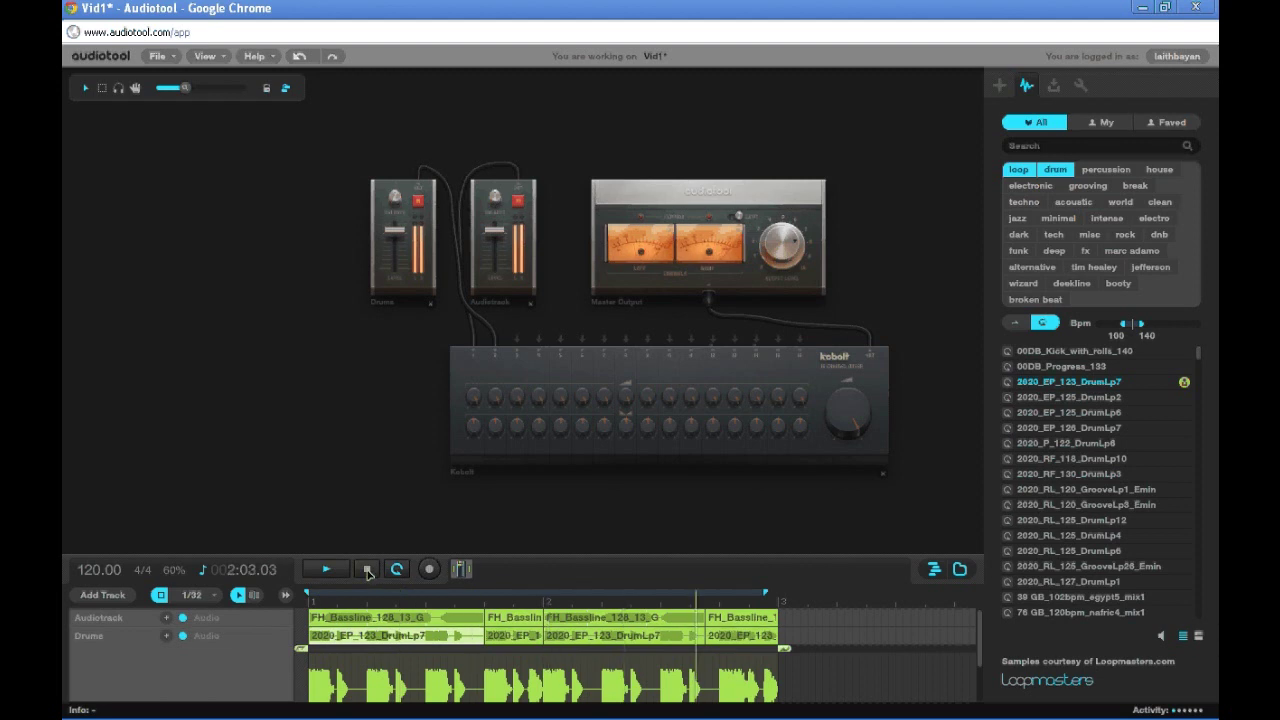
pyautogui.click(367, 569)
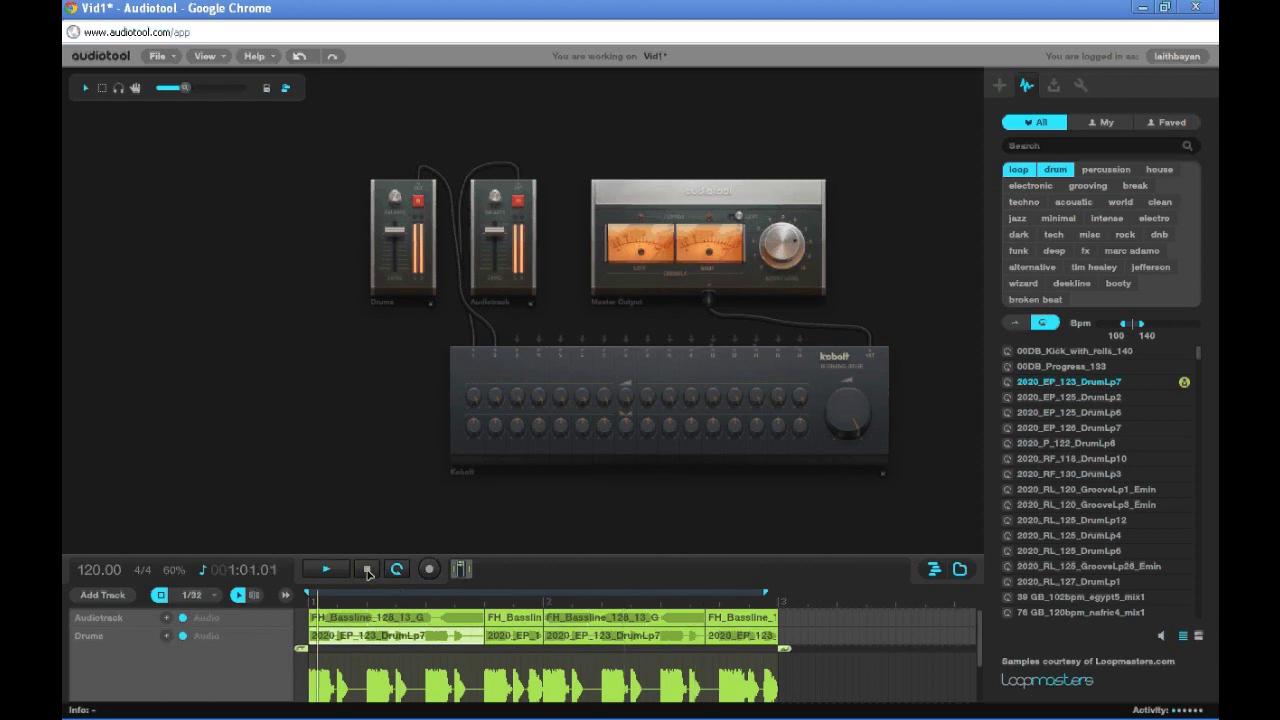
# Show the second drum slice's waveform and narrow its sample loop to a short section around the slice's start
pyautogui.click(502, 641)
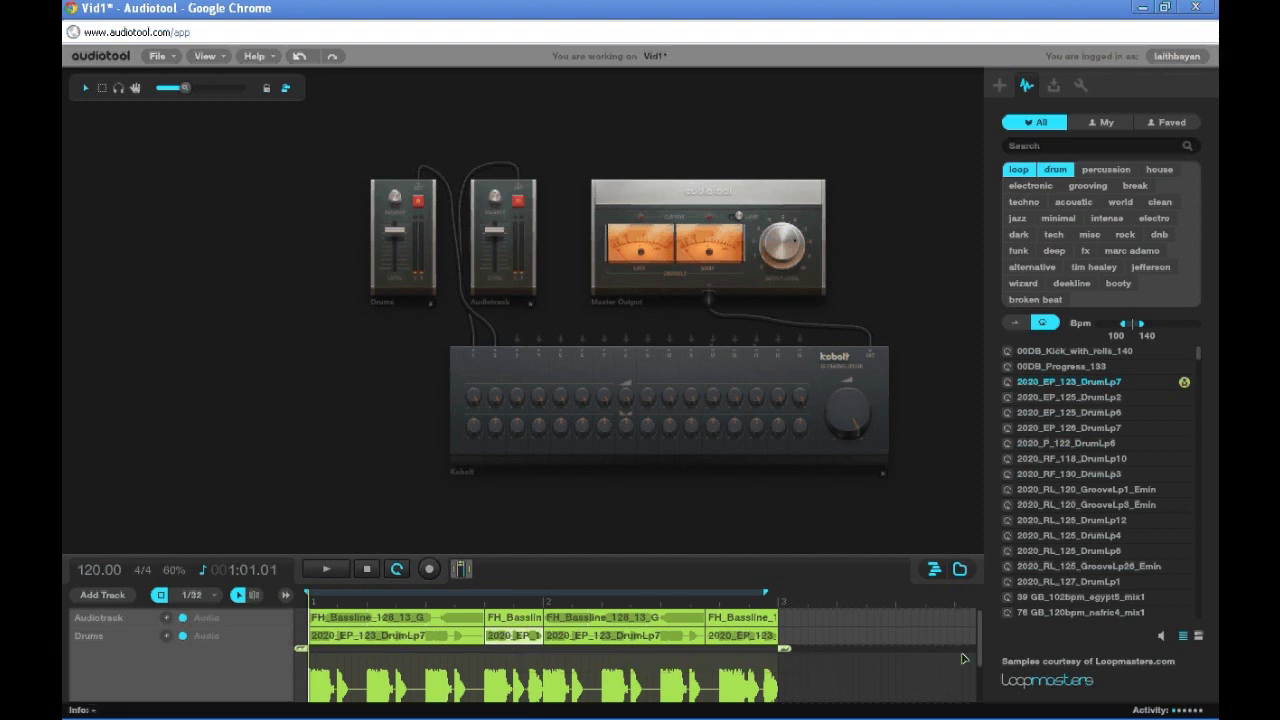
pyautogui.scroll(-1, 978, 651)
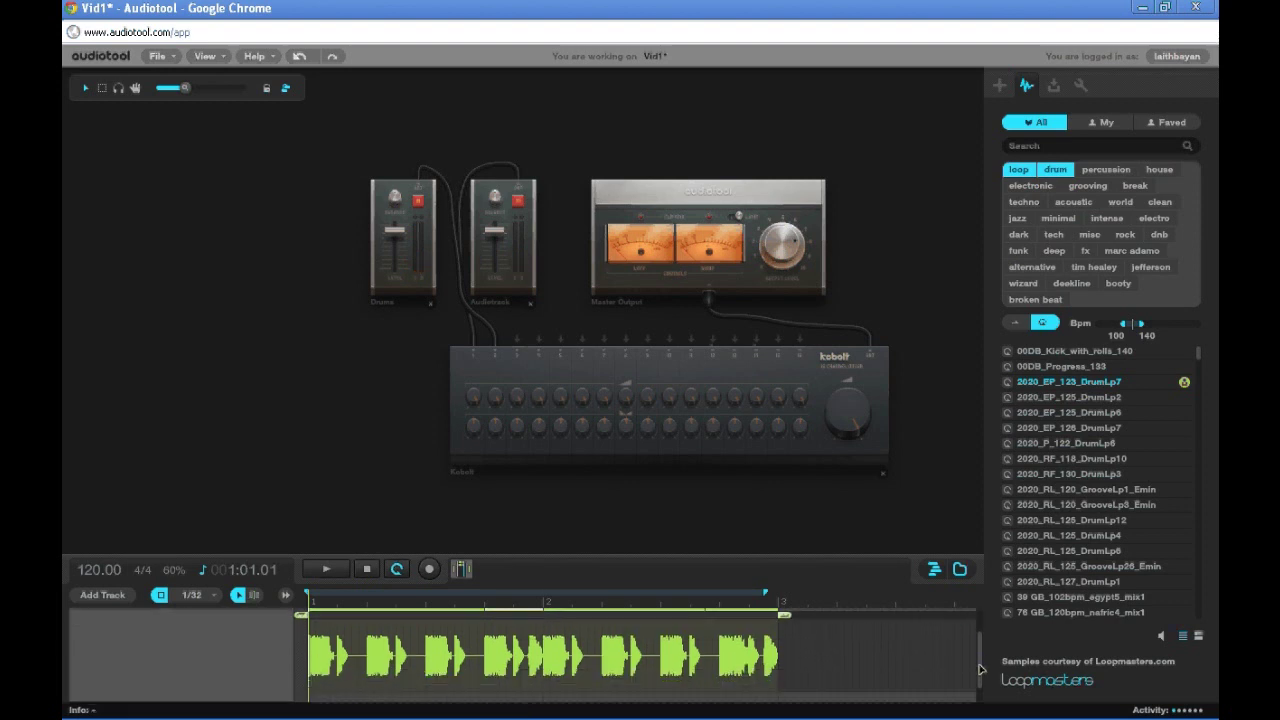
pyautogui.click(213, 597)
pyautogui.click(219, 600)
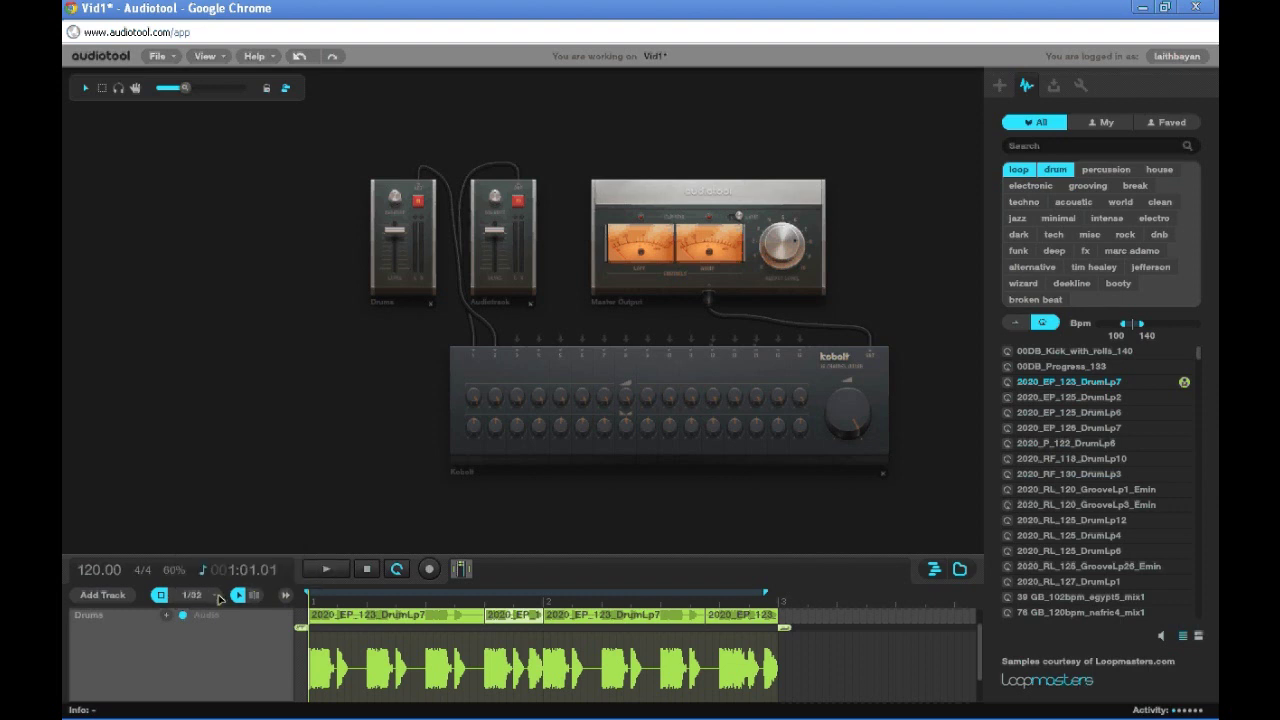
pyautogui.moveTo(299, 629); pyautogui.dragTo(456, 638)
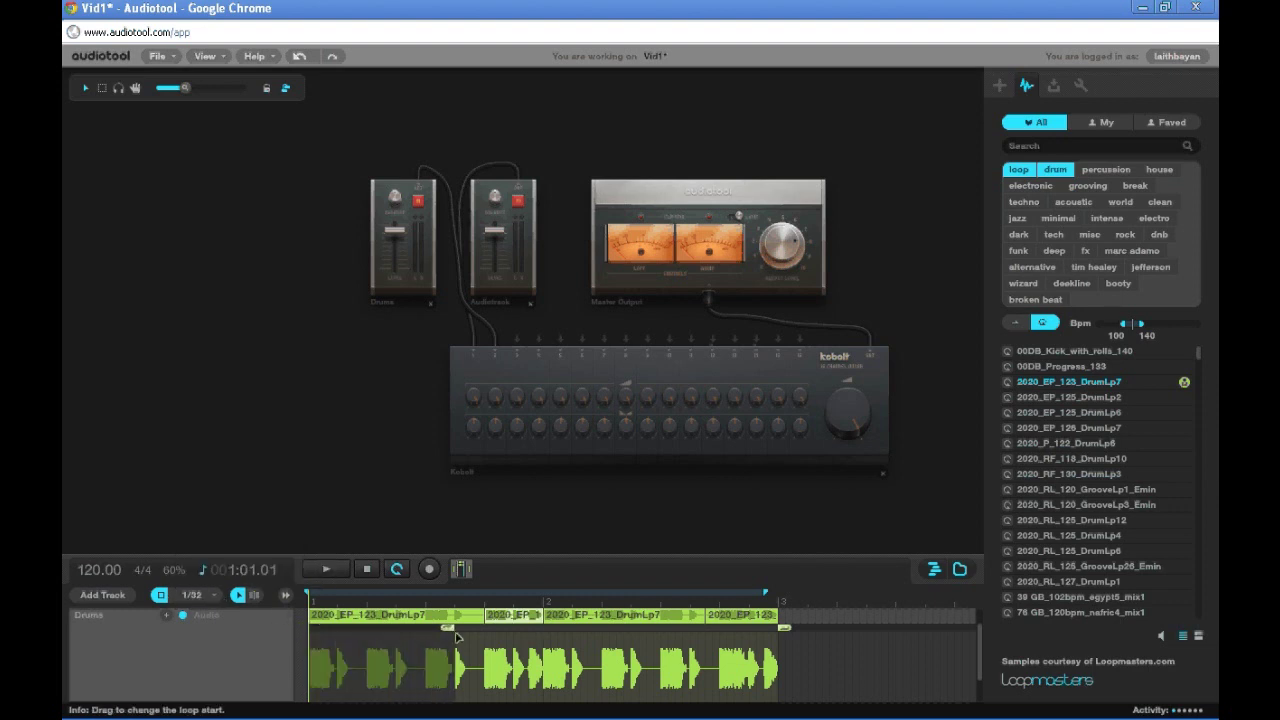
pyautogui.moveTo(785, 629); pyautogui.dragTo(481, 649)
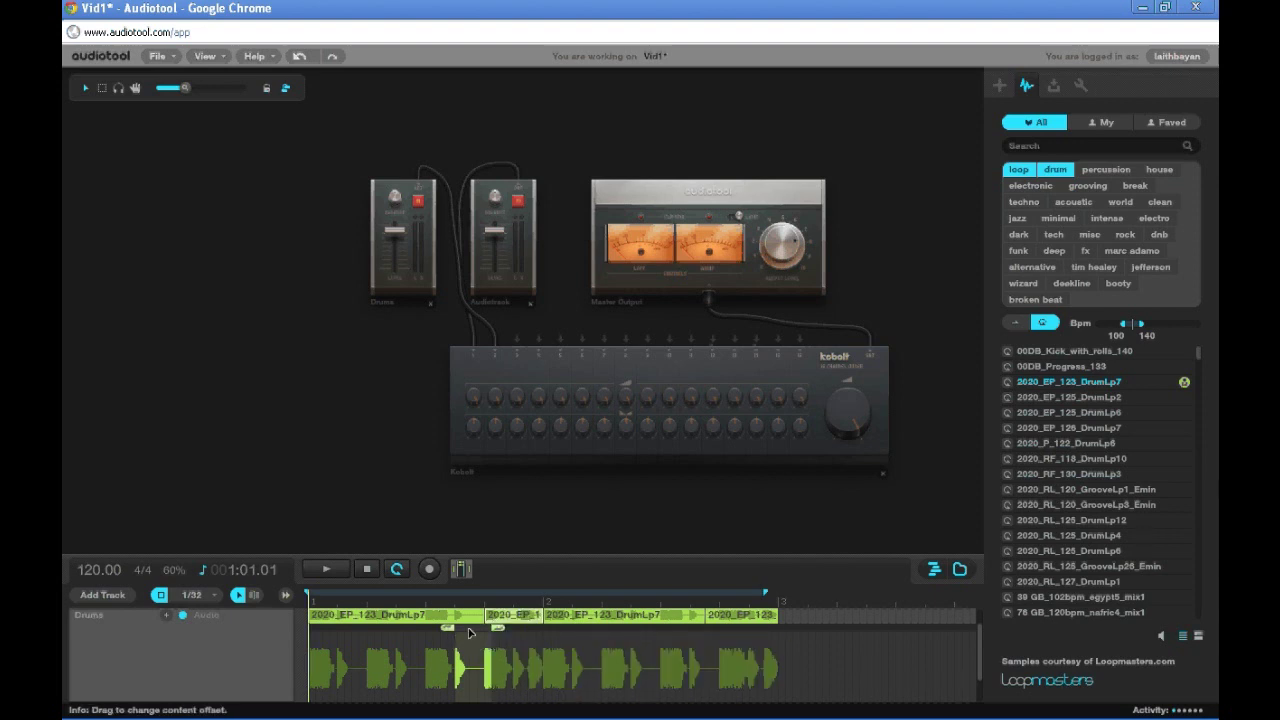
# Shift the second drum slice's content offset, move its loop start later, and play back the result before stopping
pyautogui.moveTo(469, 630); pyautogui.dragTo(450, 632)
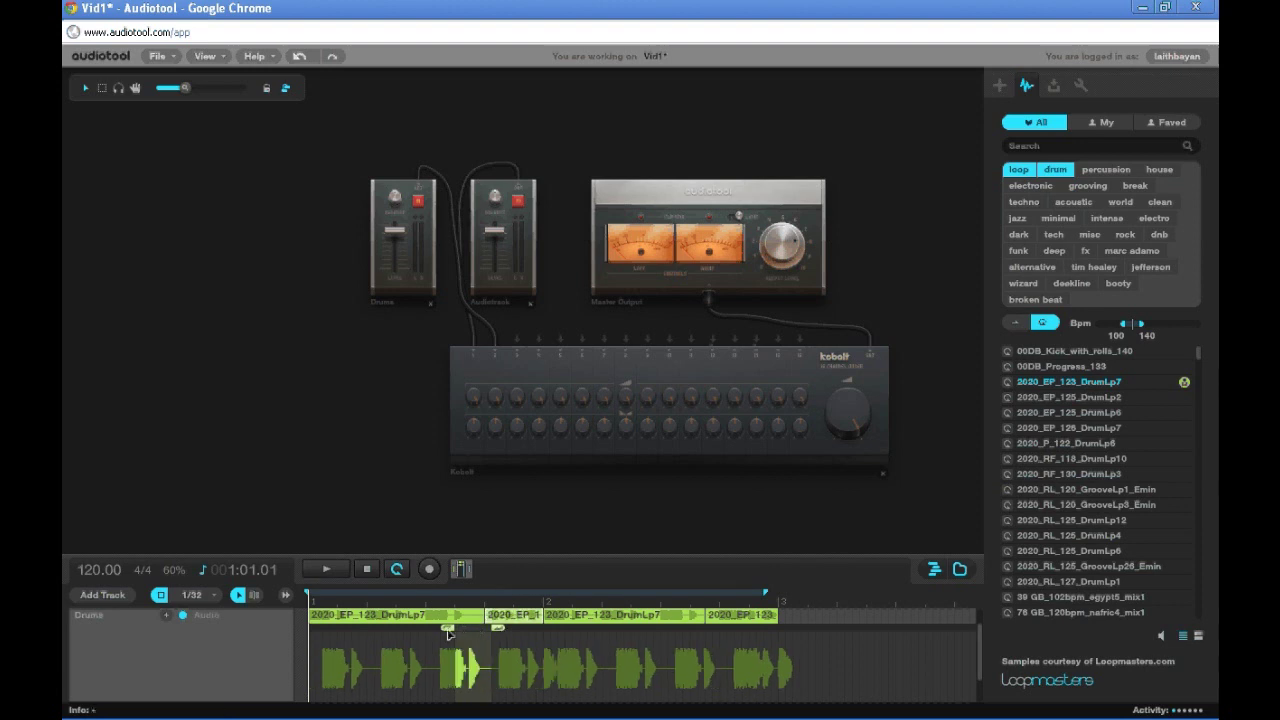
pyautogui.moveTo(448, 633); pyautogui.dragTo(491, 634)
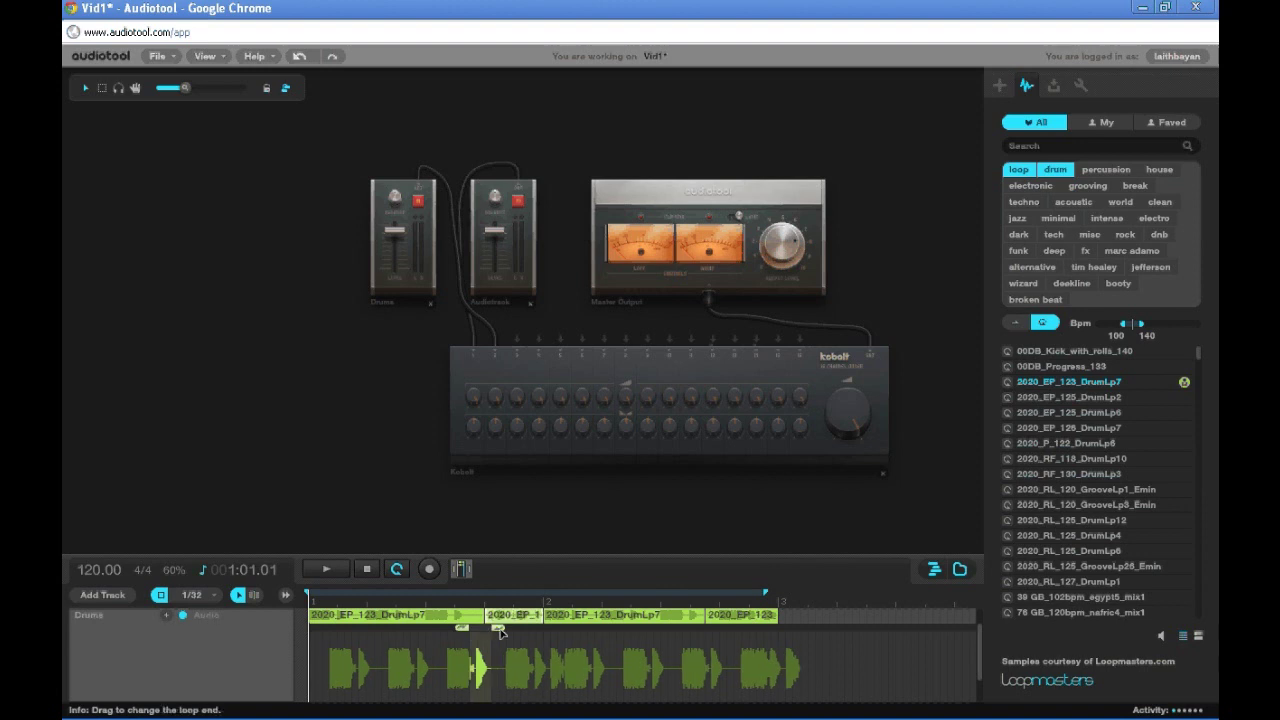
pyautogui.moveTo(471, 629)
pyautogui.mouseDown()
pyautogui.moveTo(490, 631)
pyautogui.moveTo(470, 630)
pyautogui.mouseUp()
pyautogui.click(340, 577)
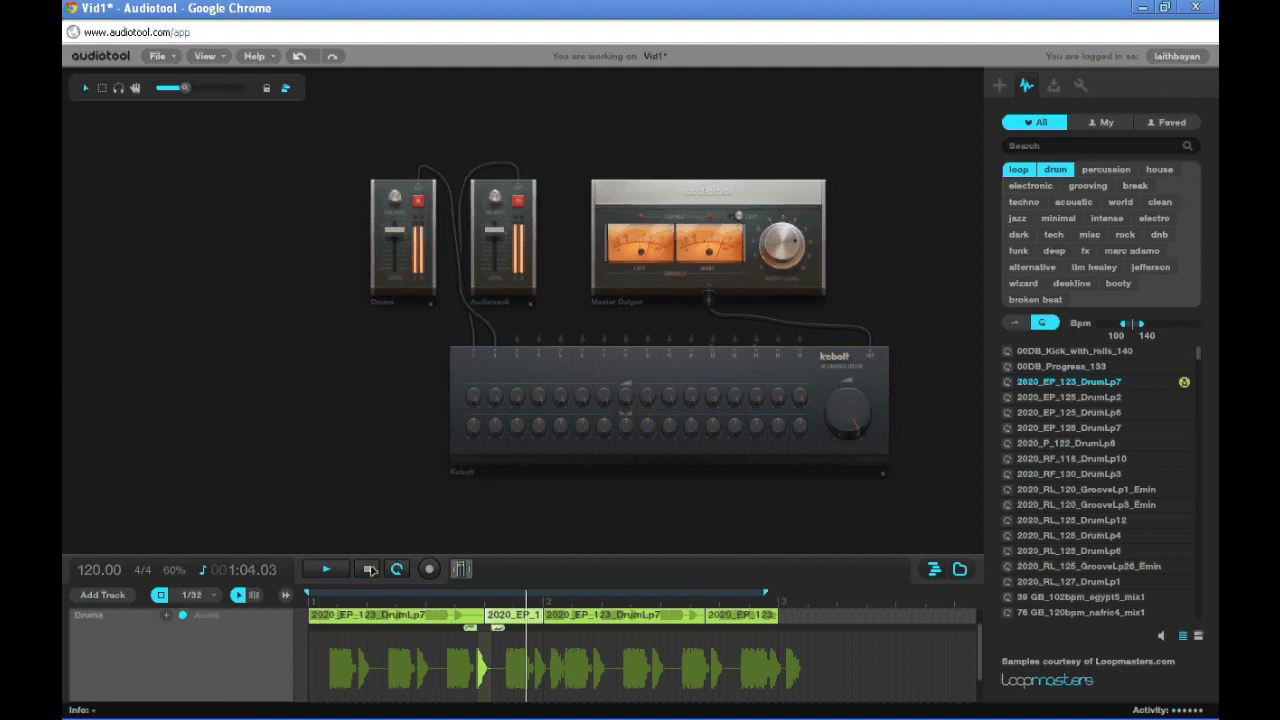
pyautogui.click(370, 569)
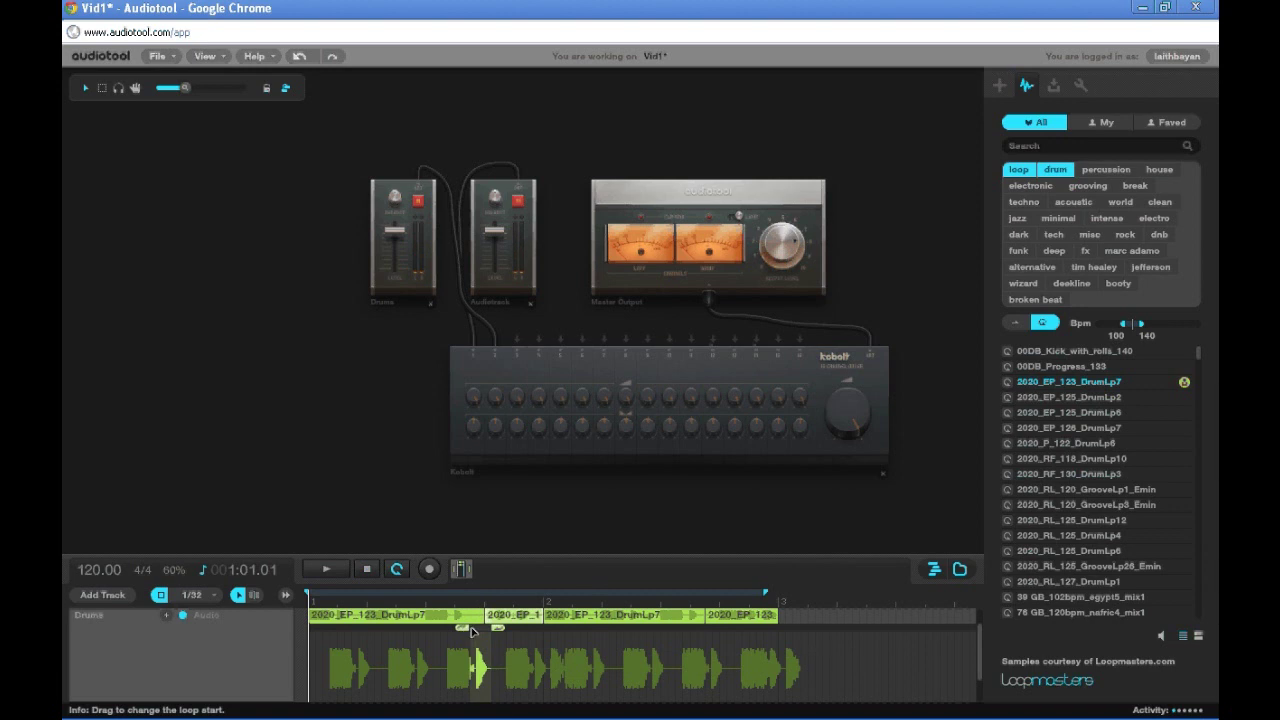
# Narrow the second drum slice's sample loop to about 1/32, shift its content offset later during playback, and stop
pyautogui.click(376, 607)
pyautogui.click(330, 566)
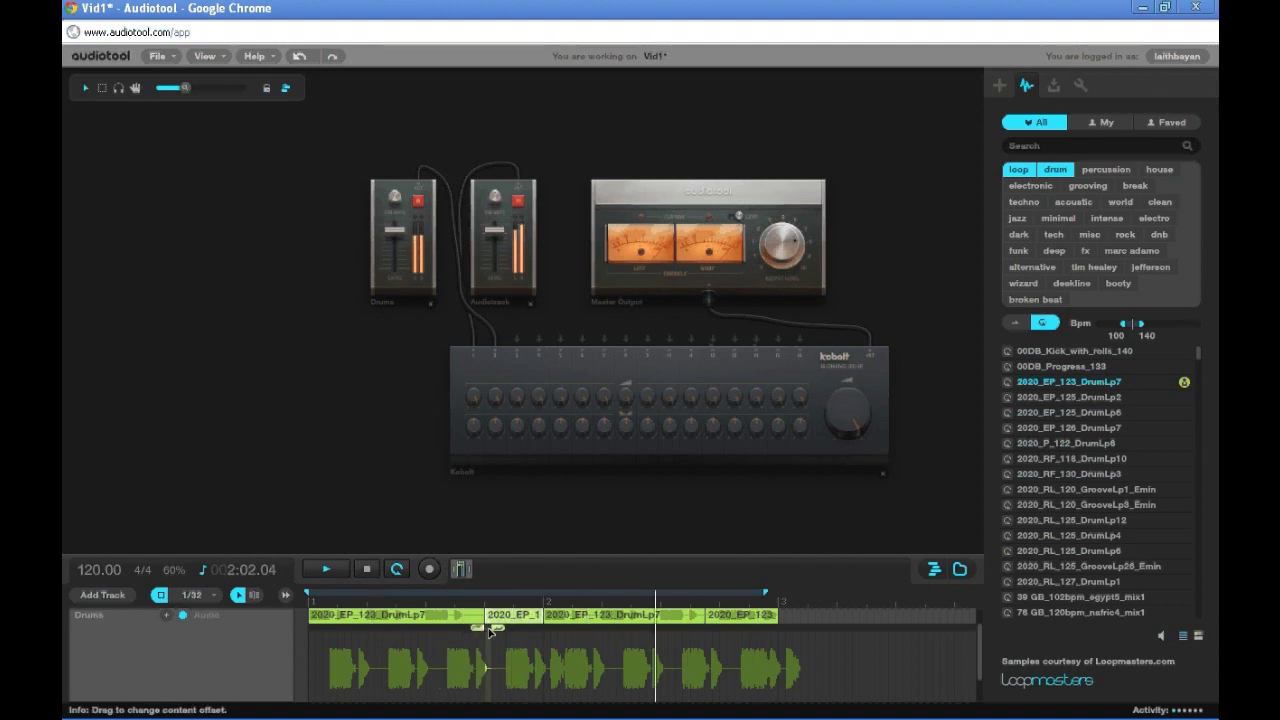
pyautogui.moveTo(491, 632); pyautogui.dragTo(498, 630)
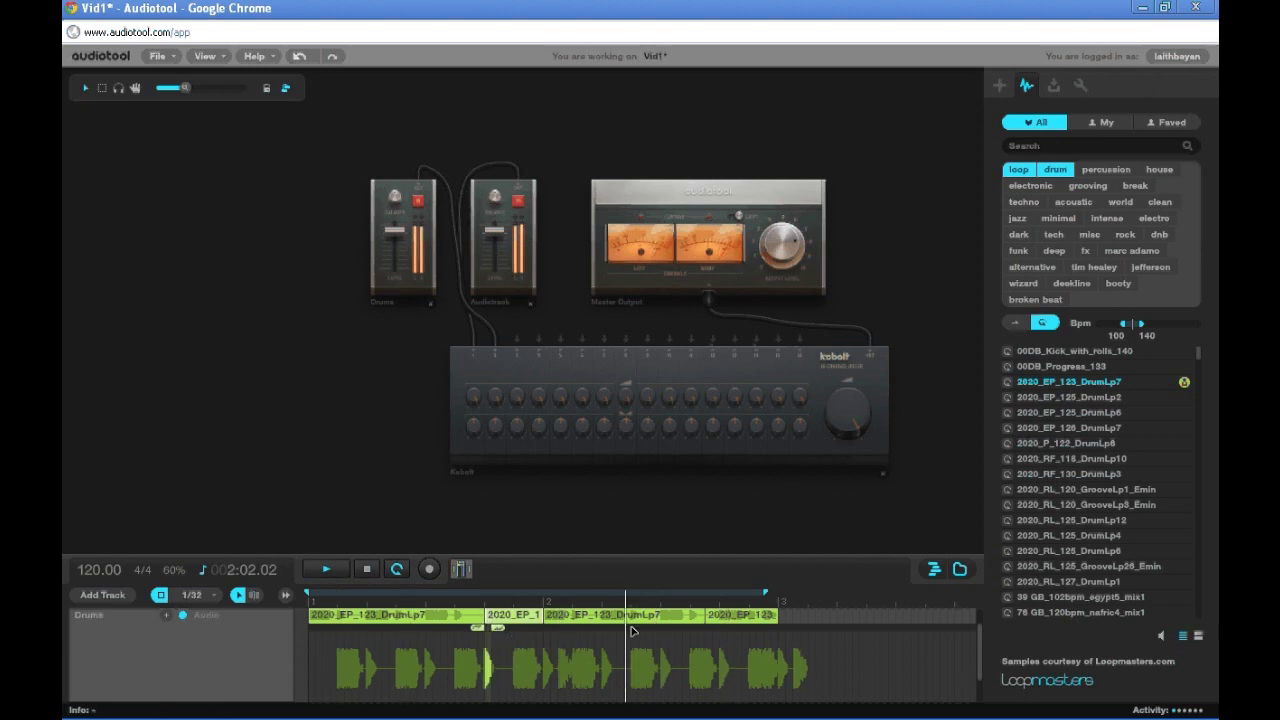
pyautogui.click(365, 570)
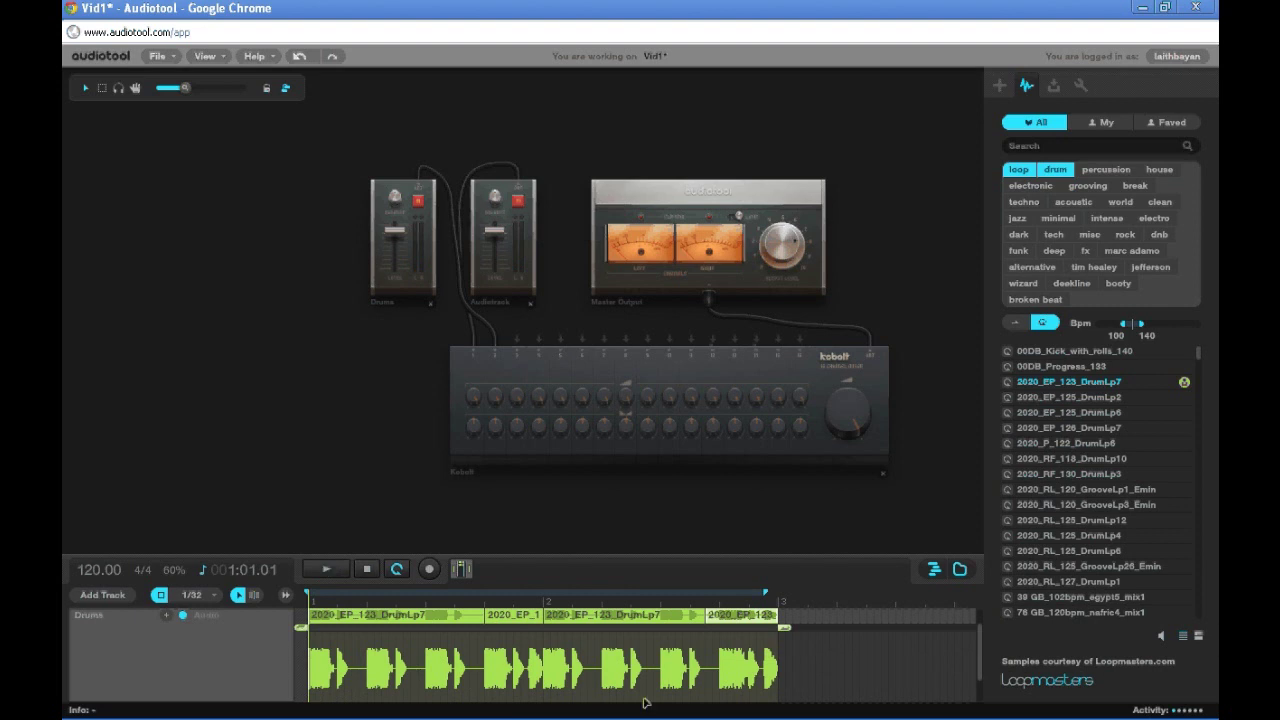
# Narrow the fourth drum slice's sample loop to about 1/32 at its start, and shift its content offset earlier during playback
pyautogui.moveTo(302, 629); pyautogui.dragTo(660, 628)
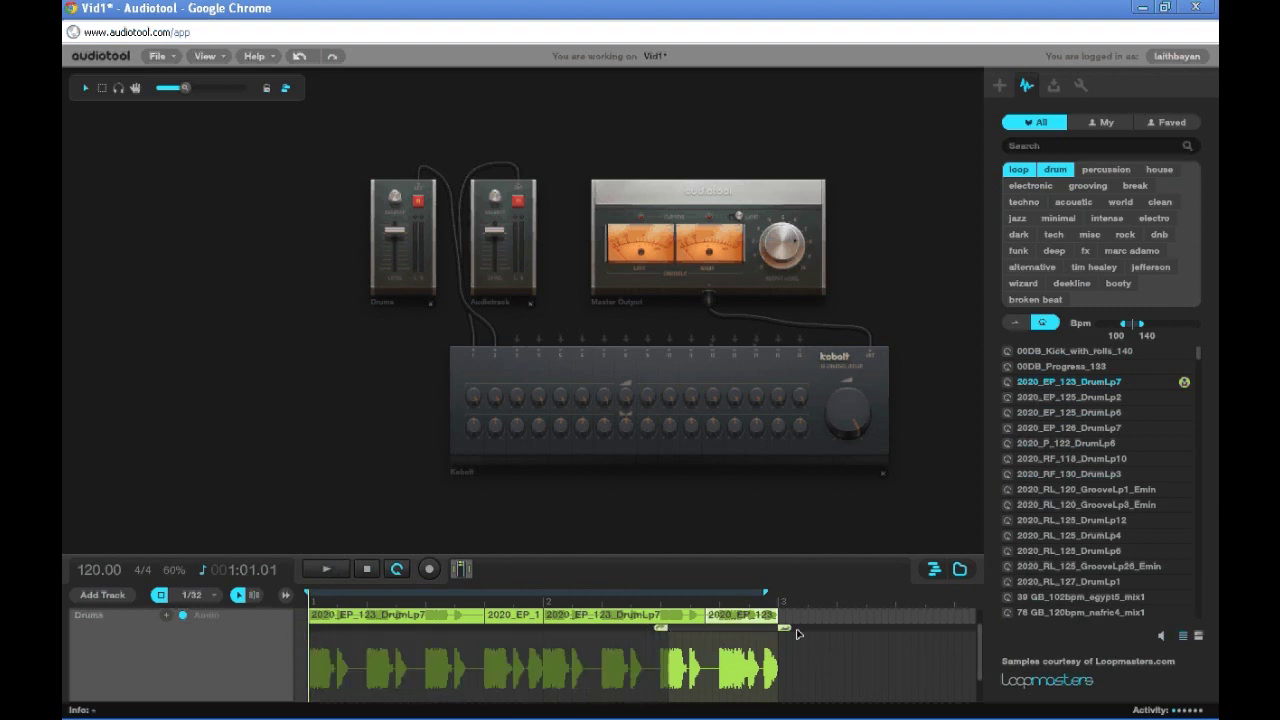
pyautogui.moveTo(786, 629); pyautogui.dragTo(709, 631)
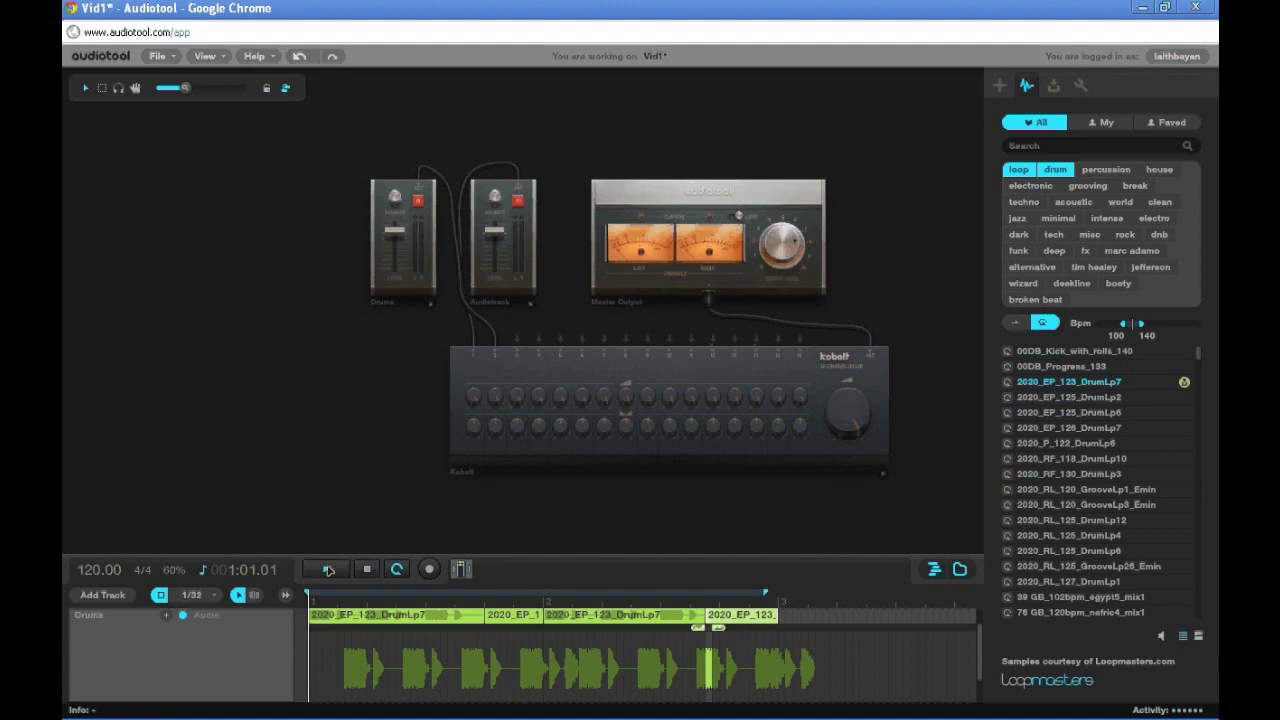
pyautogui.click(329, 569)
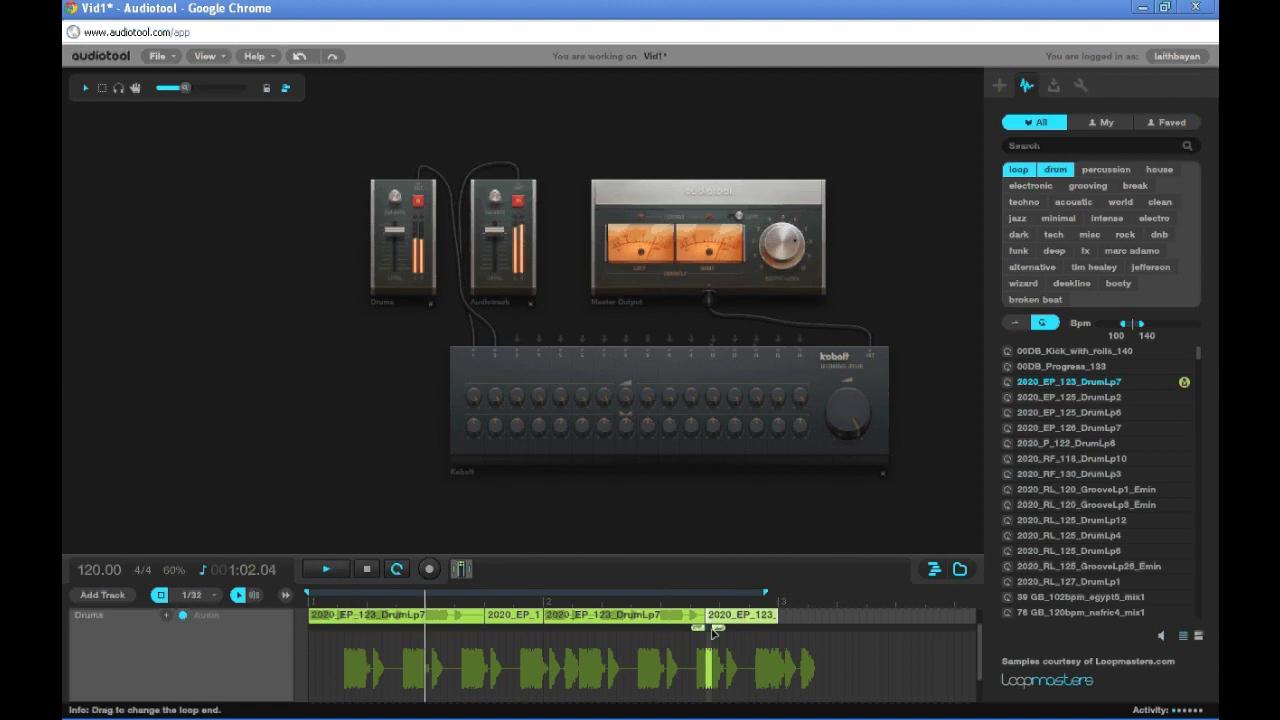
pyautogui.moveTo(712, 632); pyautogui.dragTo(650, 633)
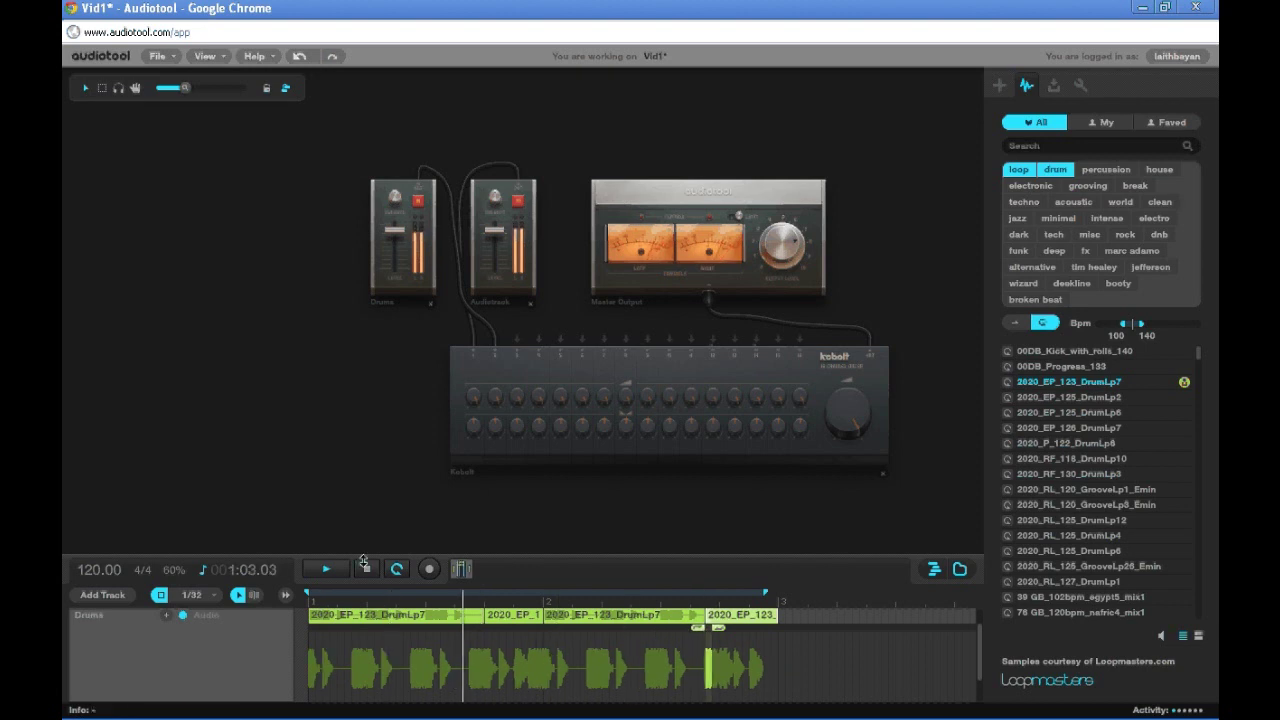
pyautogui.click(368, 570)
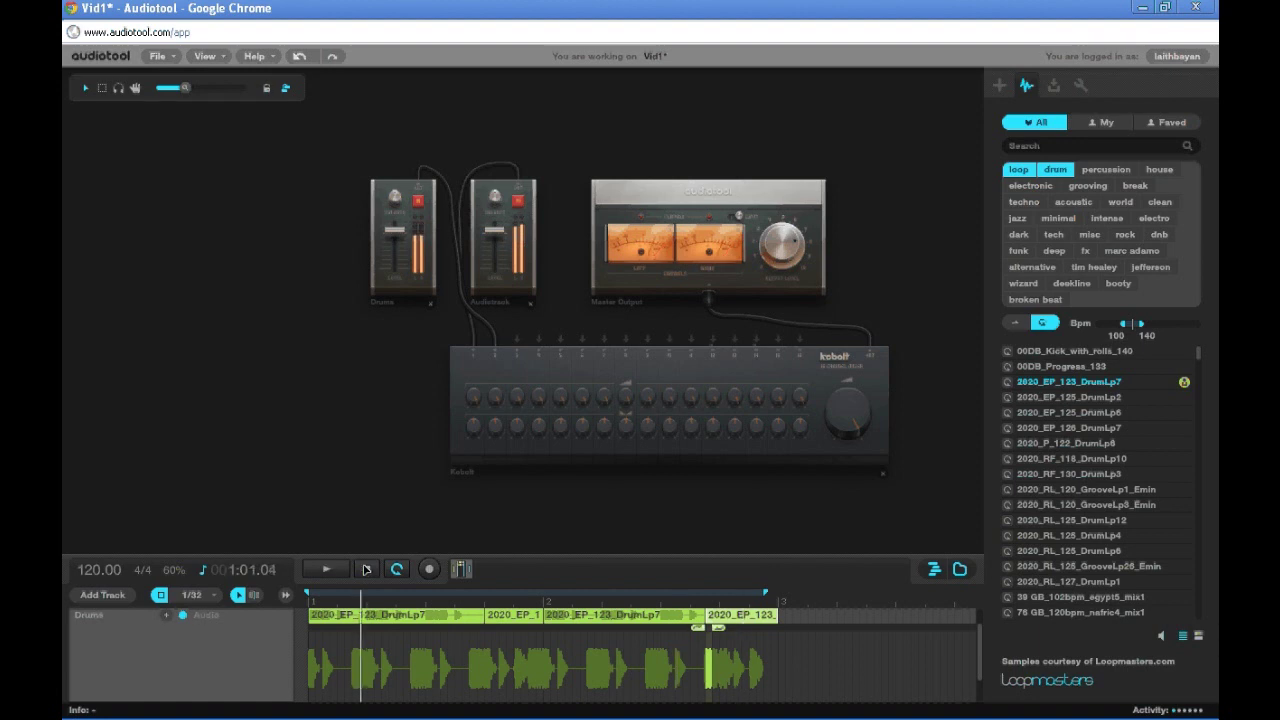
# Collapse the drum waveform display to show the slices of both tracks together
pyautogui.click(395, 620)
pyautogui.click(654, 622)
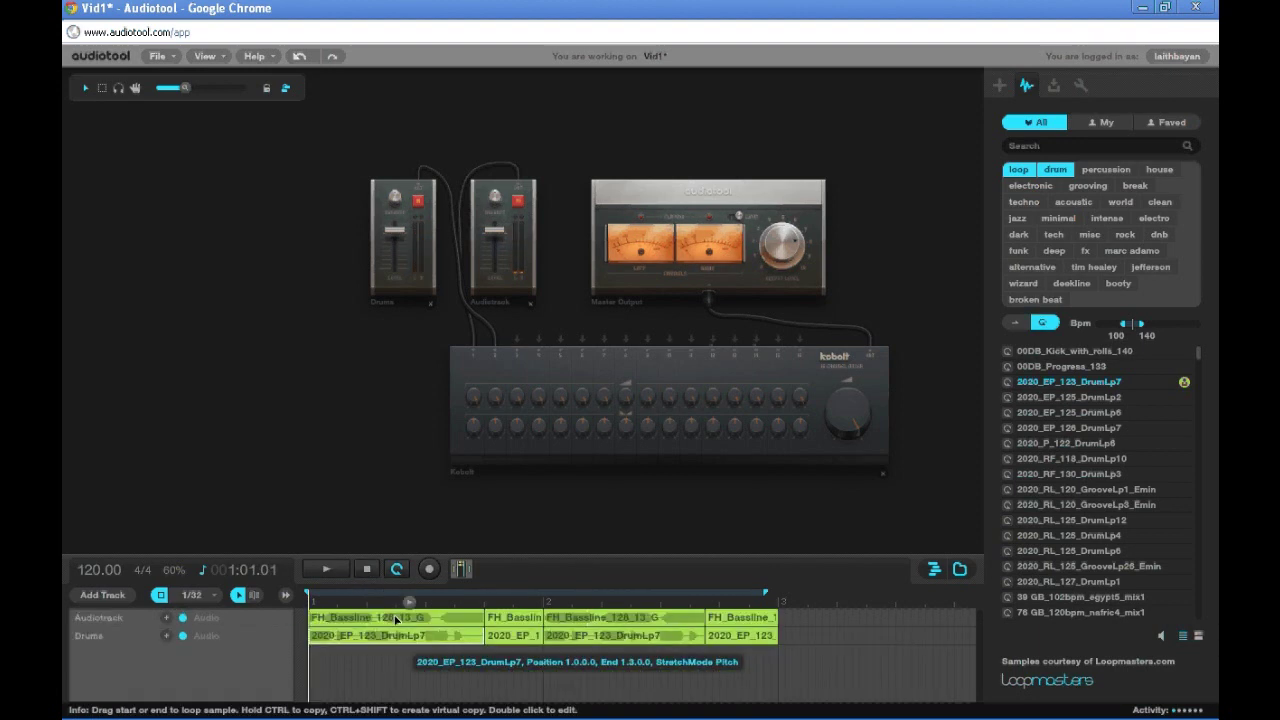